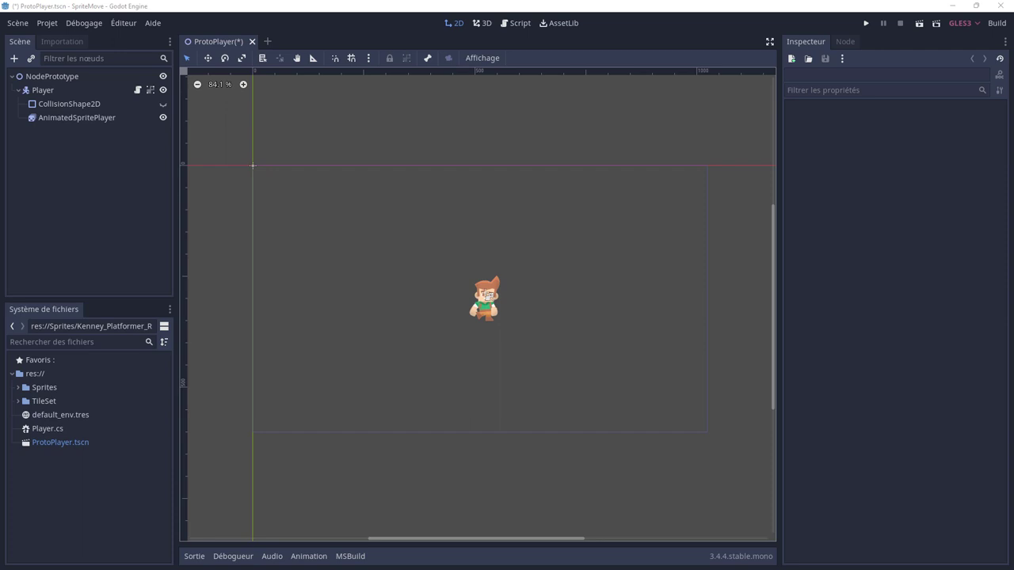
- Collapse the Player node to hide its CollisionShape and AnimatedSprite children
left_click(19, 91)
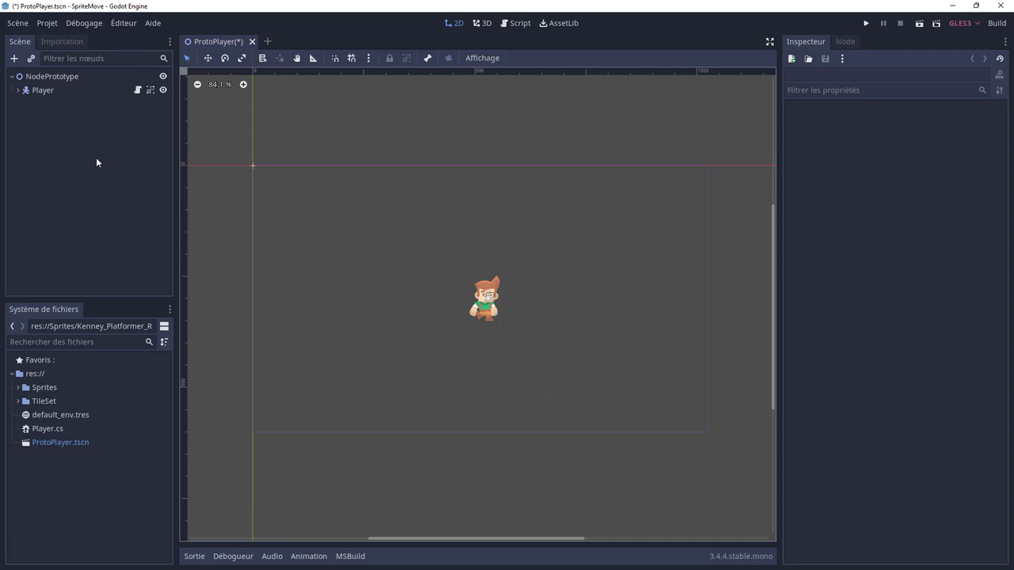
- Add a Node2D under NodePrototype and name it 'Tilemaps', fixing the initial typo
left_click(14, 59)
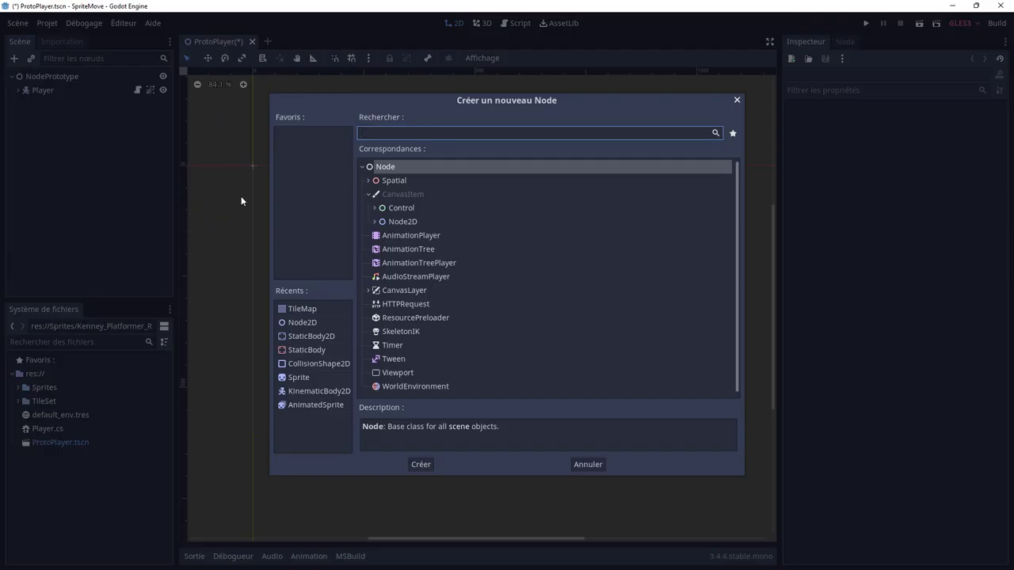
left_click(297, 322)
double_click(297, 322)
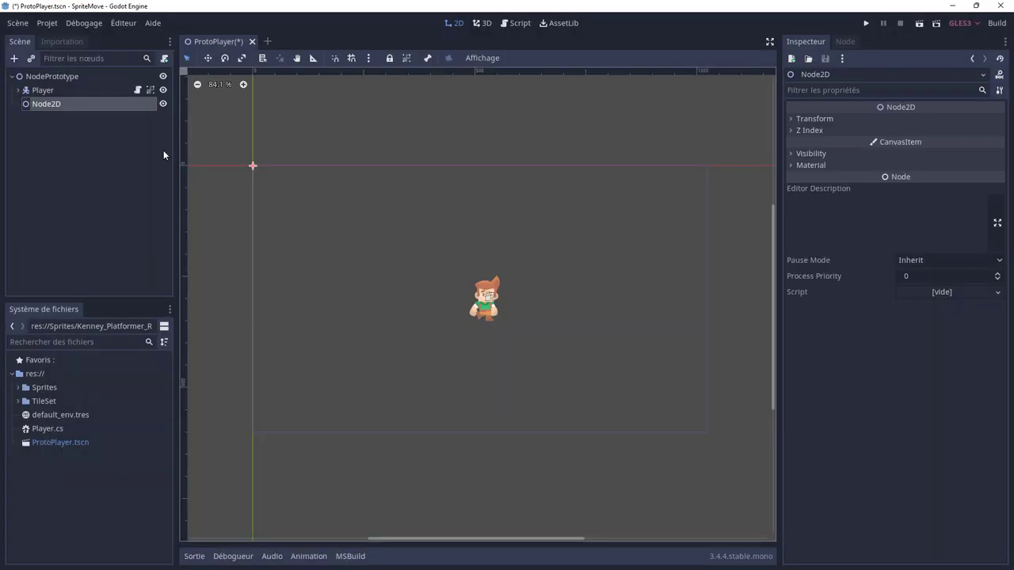
double_click(60, 104)
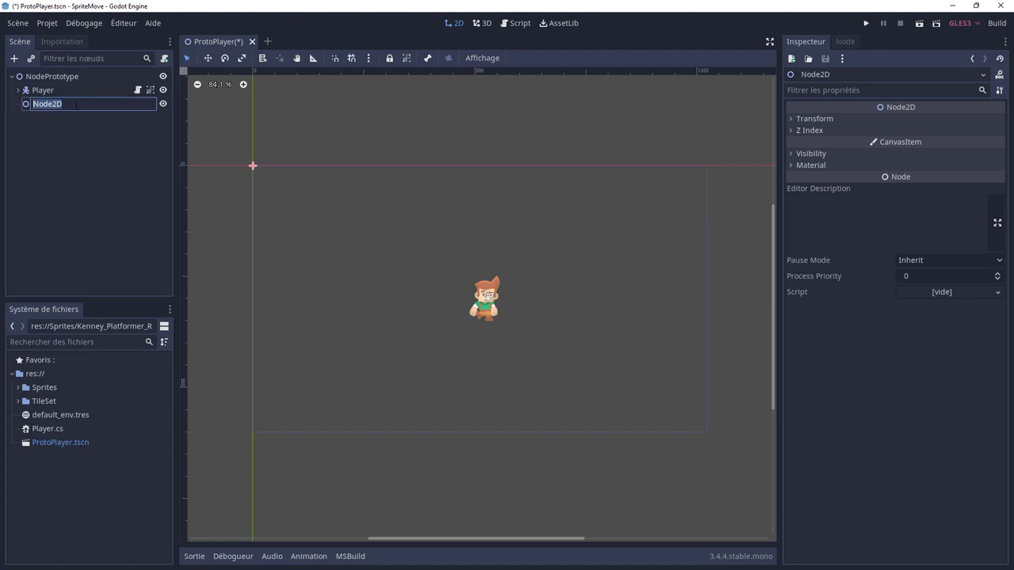
type("T")
type("ilempas")
key("Return")
double_click(76, 105)
type("Tilempas")
key("BackSpace")
key("BackSpace")
key("BackSpace")
type("aps")
key("Return")
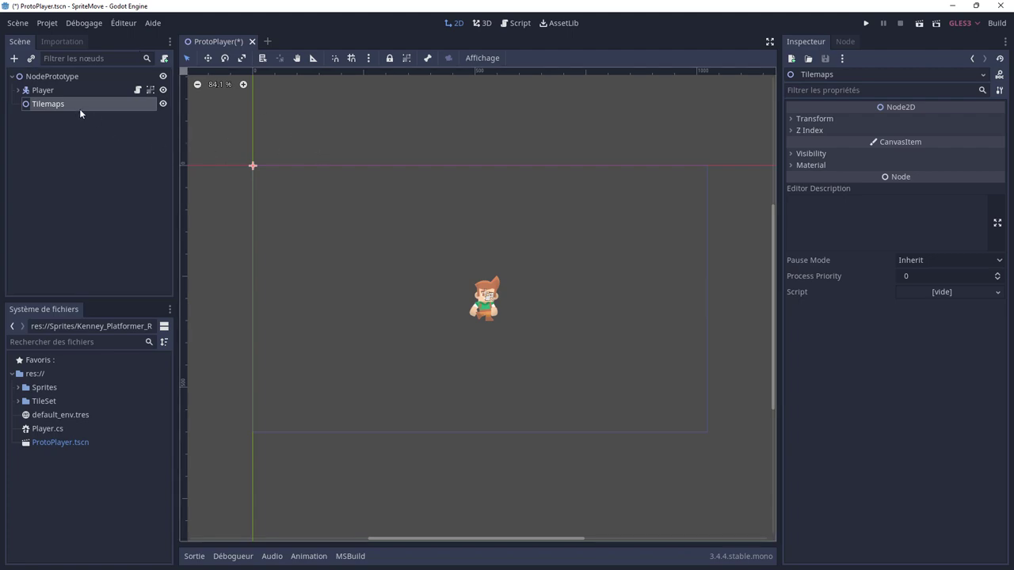
- Add a TileMap child node under Tilemaps and select it
right_click(77, 102)
left_click(99, 111)
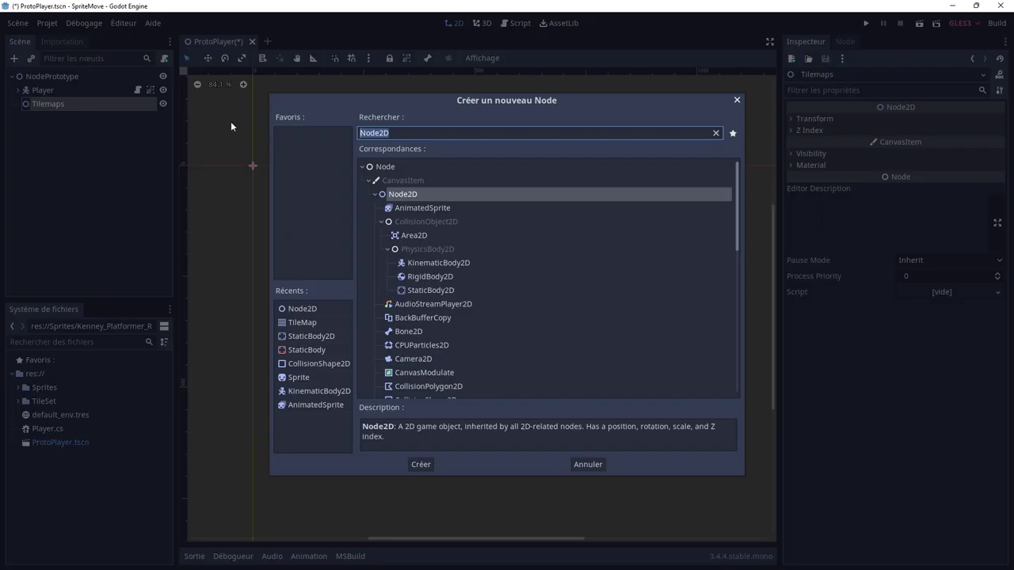
type("ti")
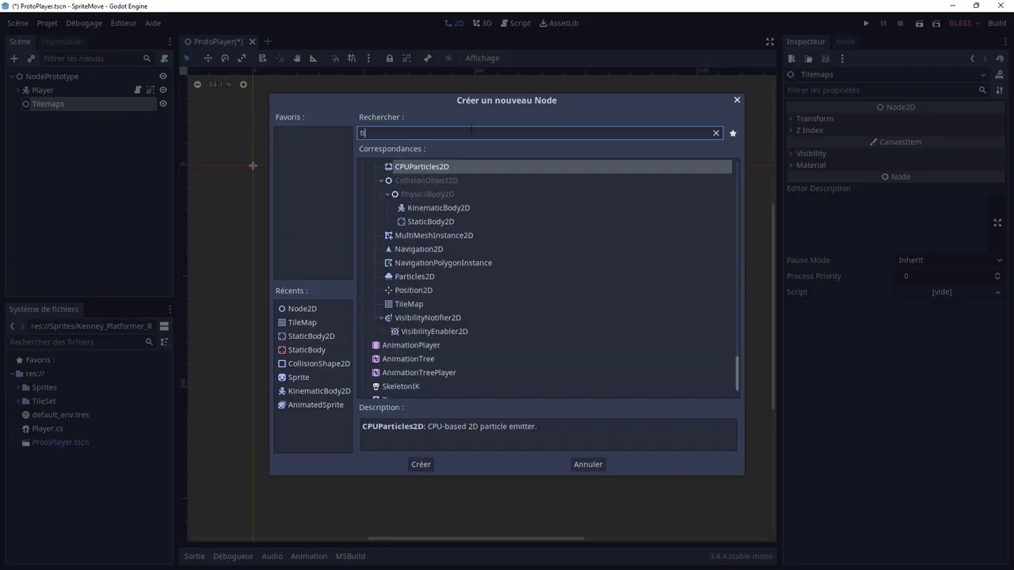
type("lem")
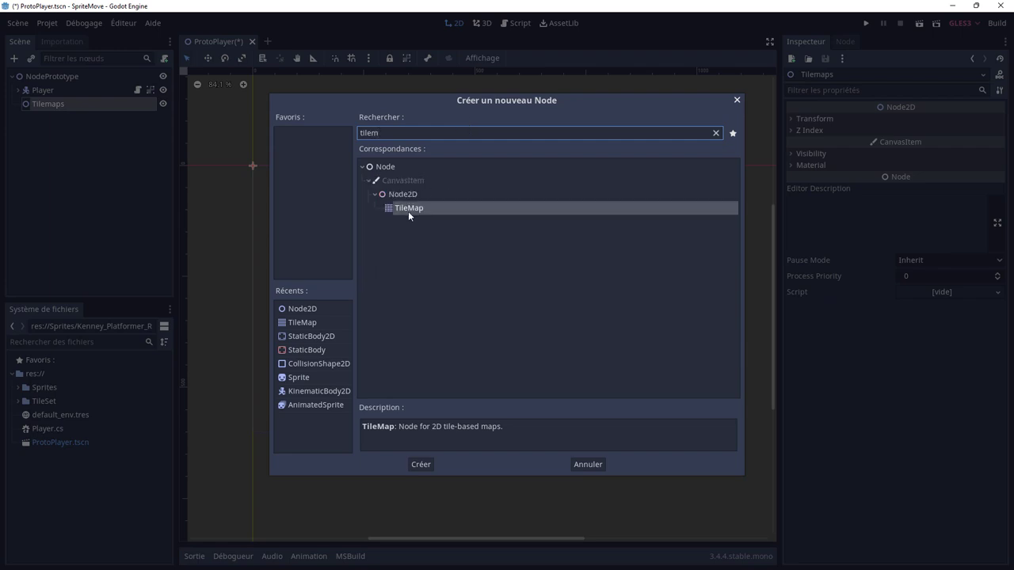
double_click(409, 208)
left_click(51, 124)
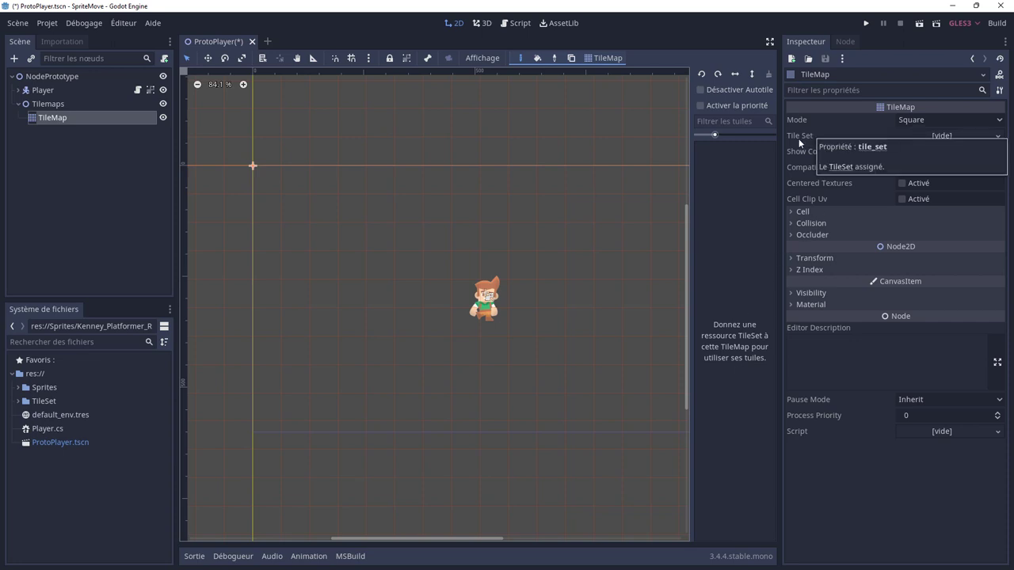
- Assign a New TileSet to the TileMap's Tile Set property and open it for editing
left_click(983, 141)
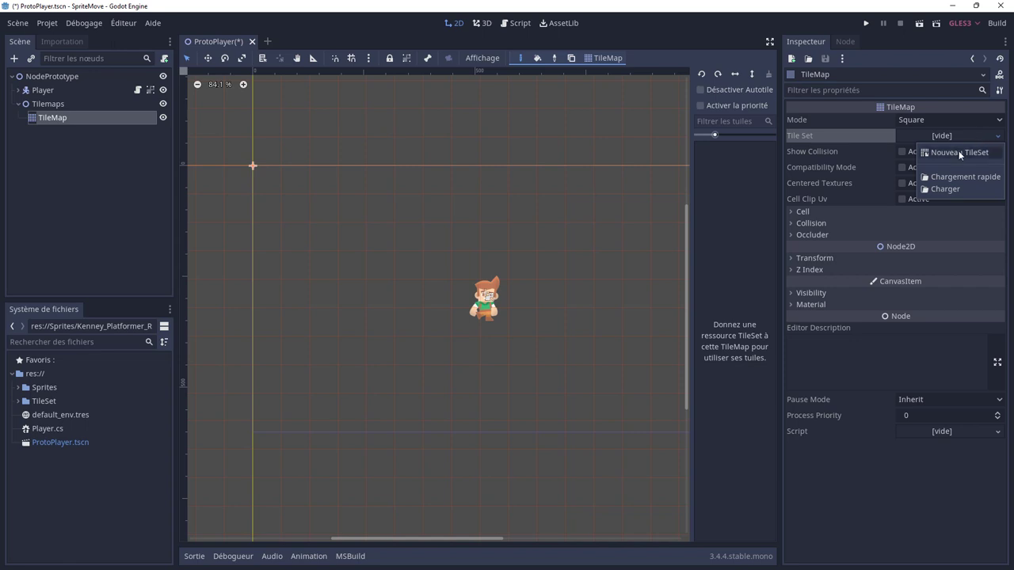
left_click(959, 153)
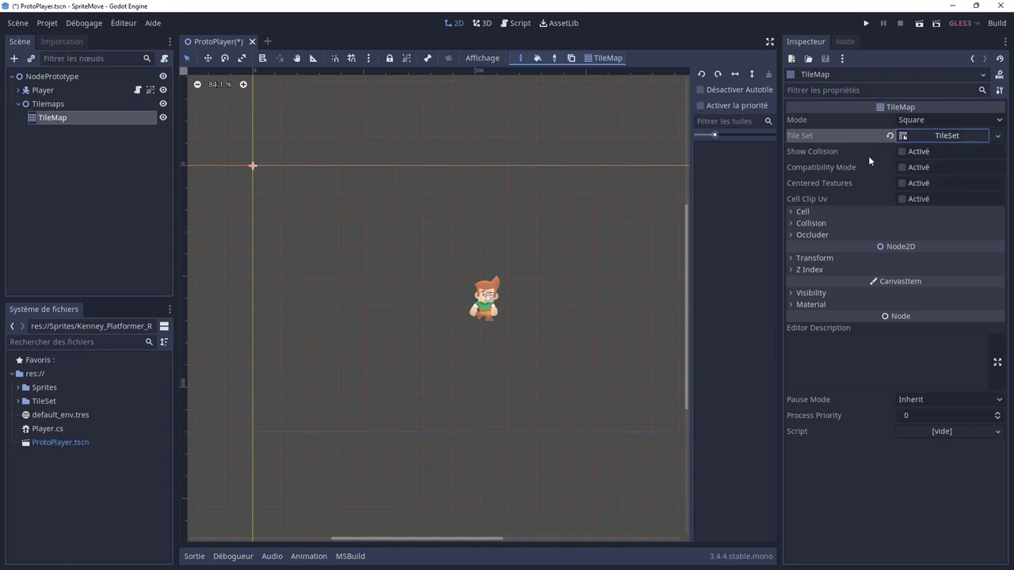
left_click(932, 138)
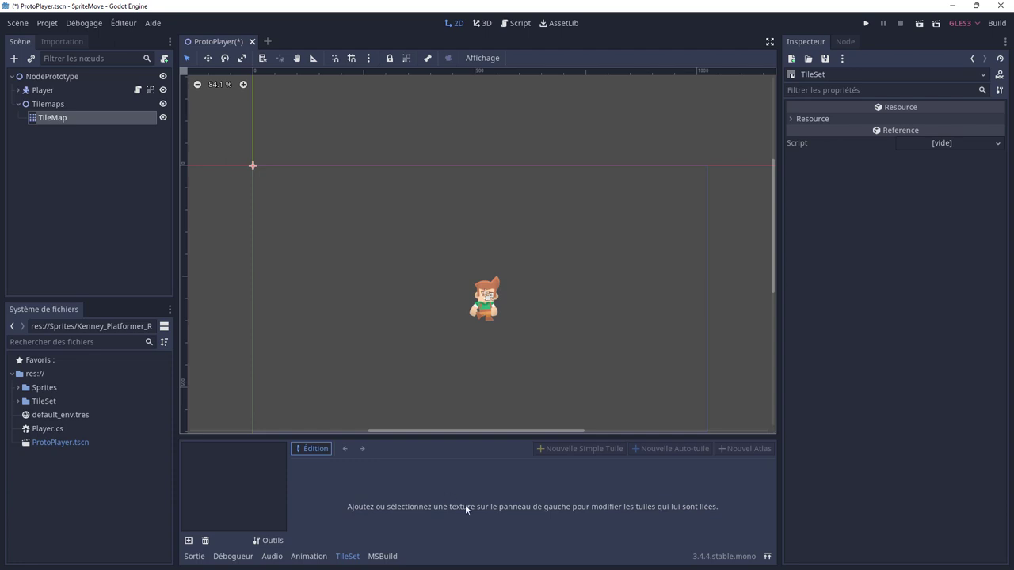
- Expand Sprites/Kenney_Platformer_Redux/Ground/Dirt and test-add dirtCenter.png to the TileSet, then remove it
middle_click_drag(502, 362, 503, 343)
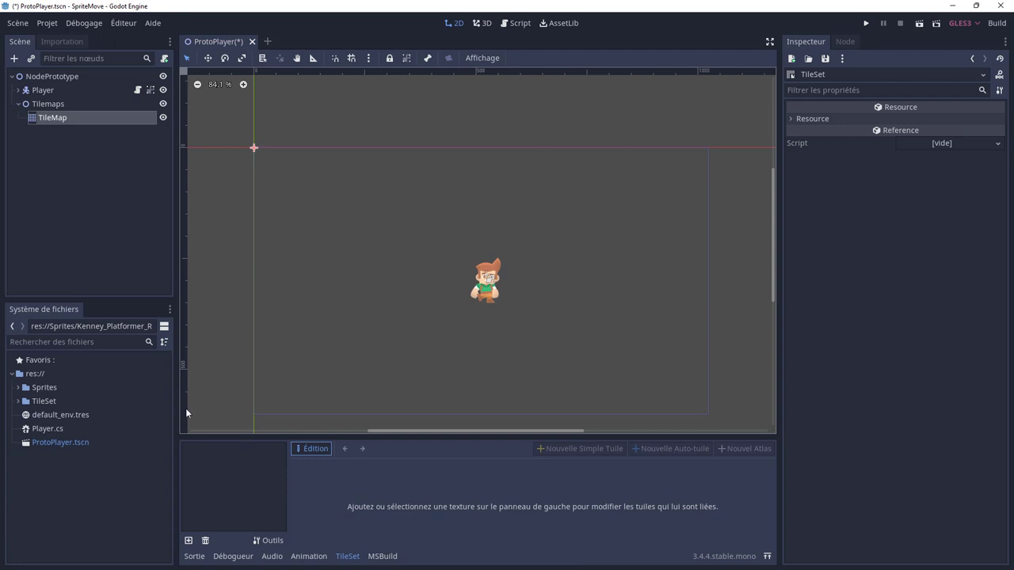
left_click(189, 541)
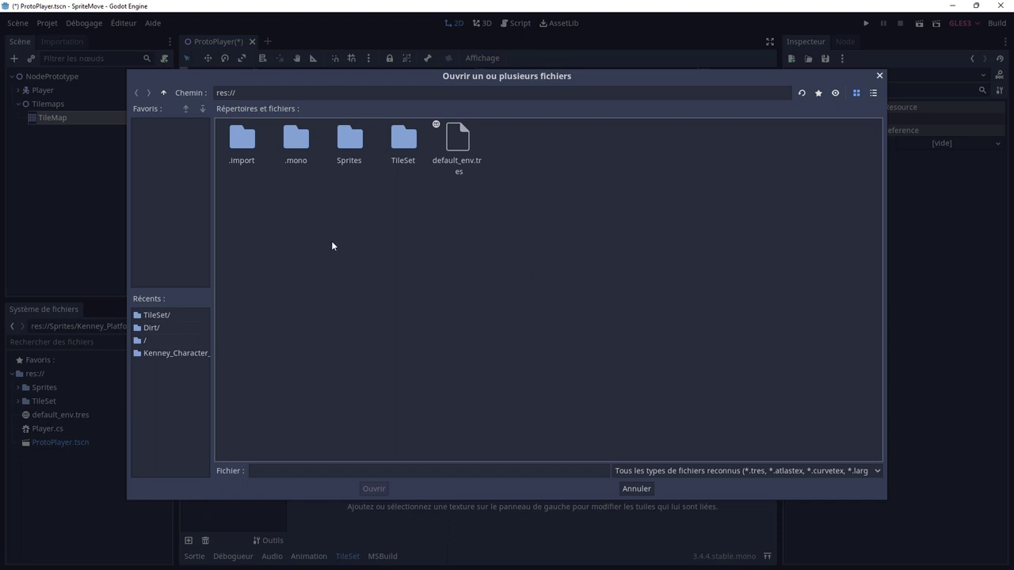
left_click(880, 76)
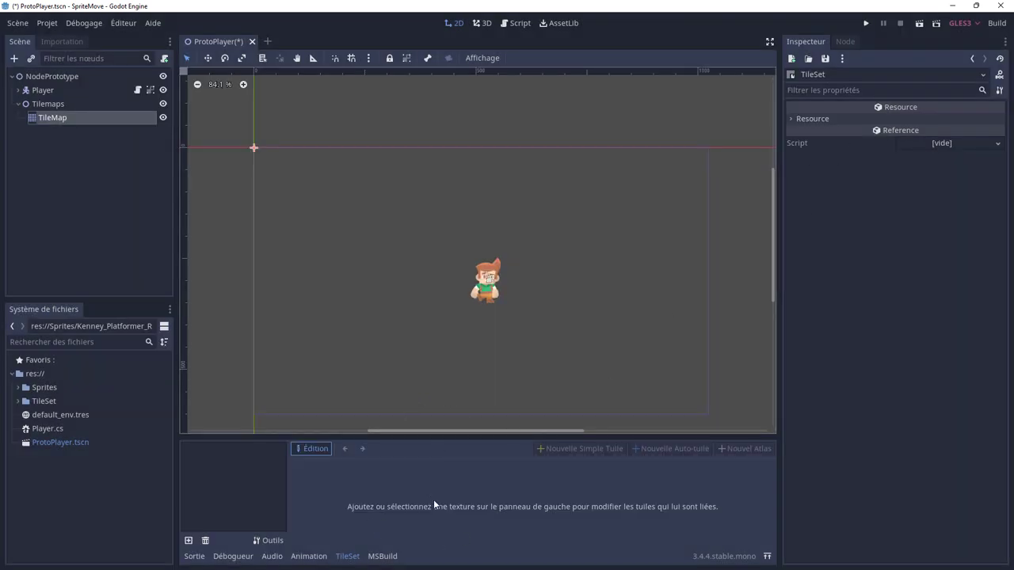
left_click(17, 388)
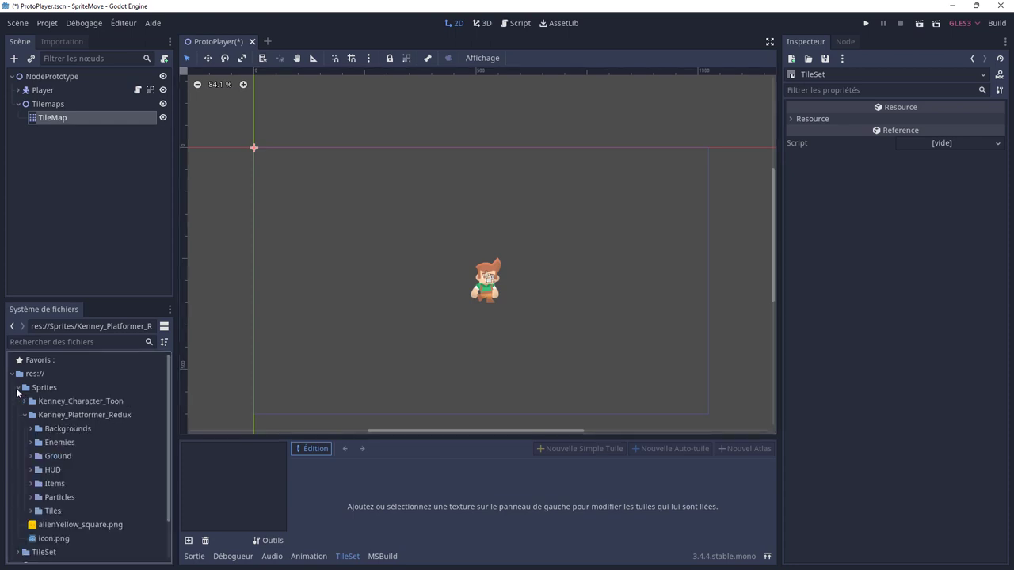
left_click(126, 417)
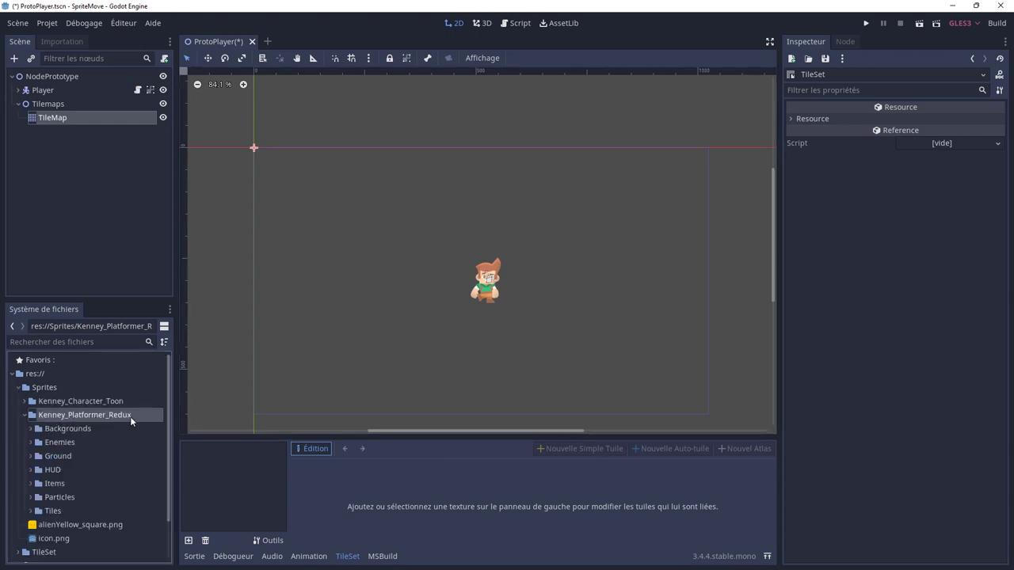
left_click(33, 455)
left_click(53, 470)
left_click(38, 470)
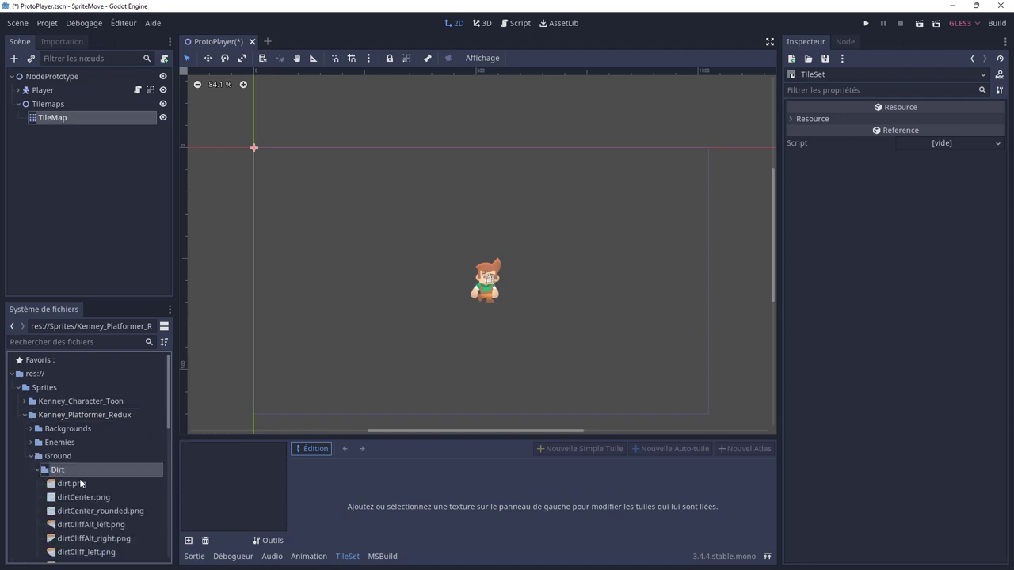
mouse_move(71, 499)
left_mouse_down()
mouse_move(106, 507)
mouse_move(241, 478)
left_mouse_up()
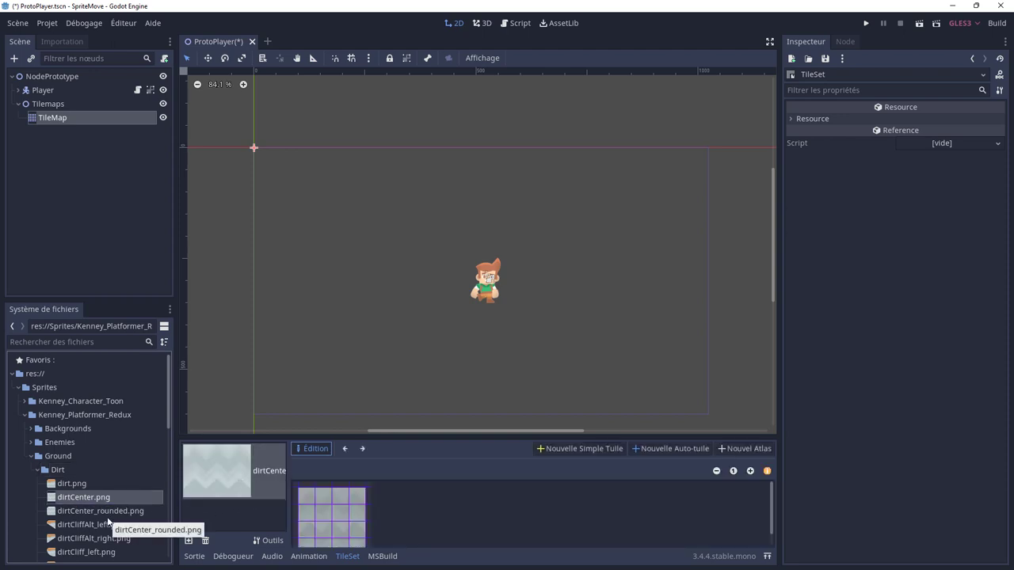
left_click(205, 542)
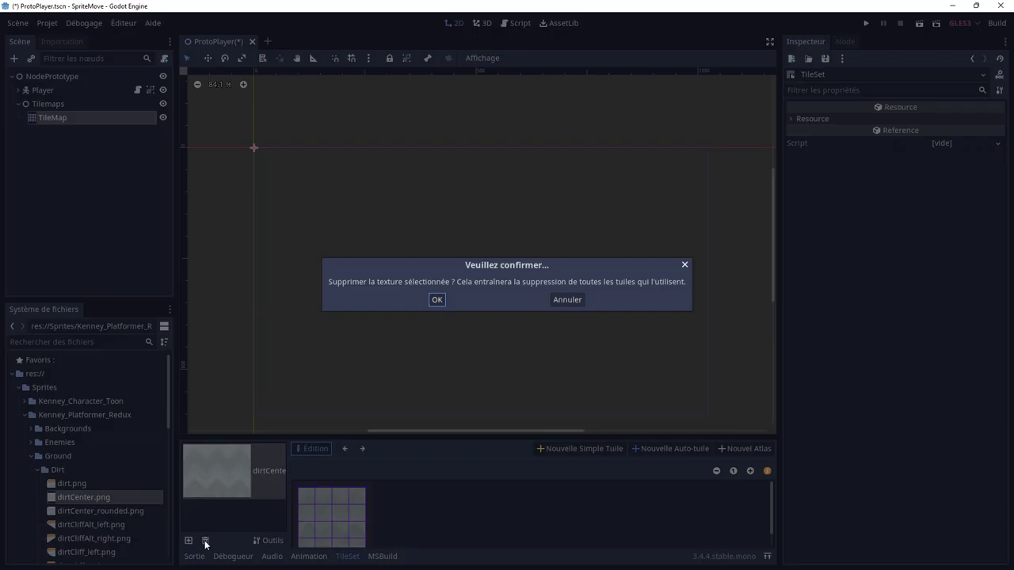
left_click(436, 299)
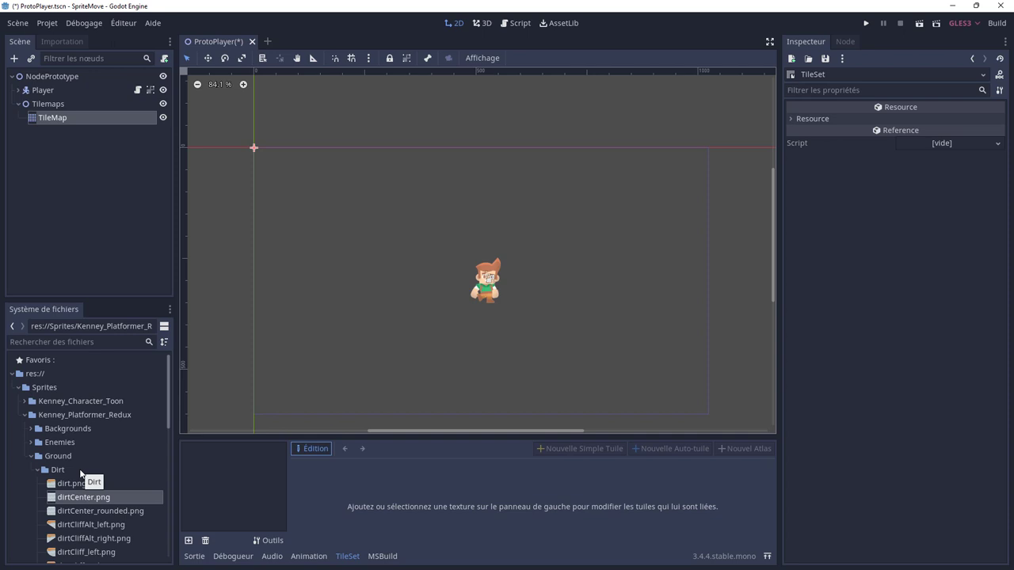
- Switch the FileSystem dock to split mode with the Dirt files shown as a list
left_click(165, 326)
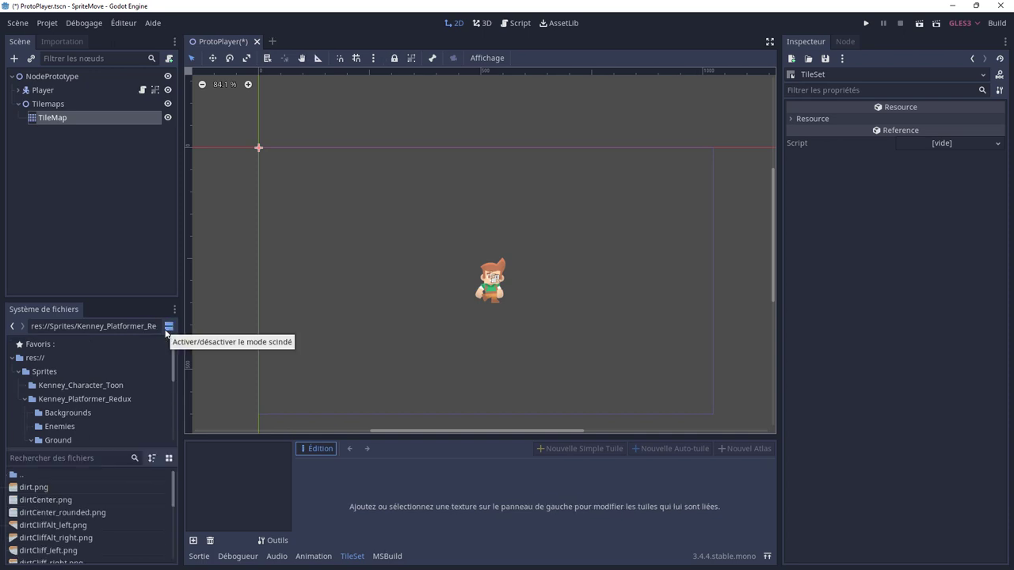
left_click(152, 459)
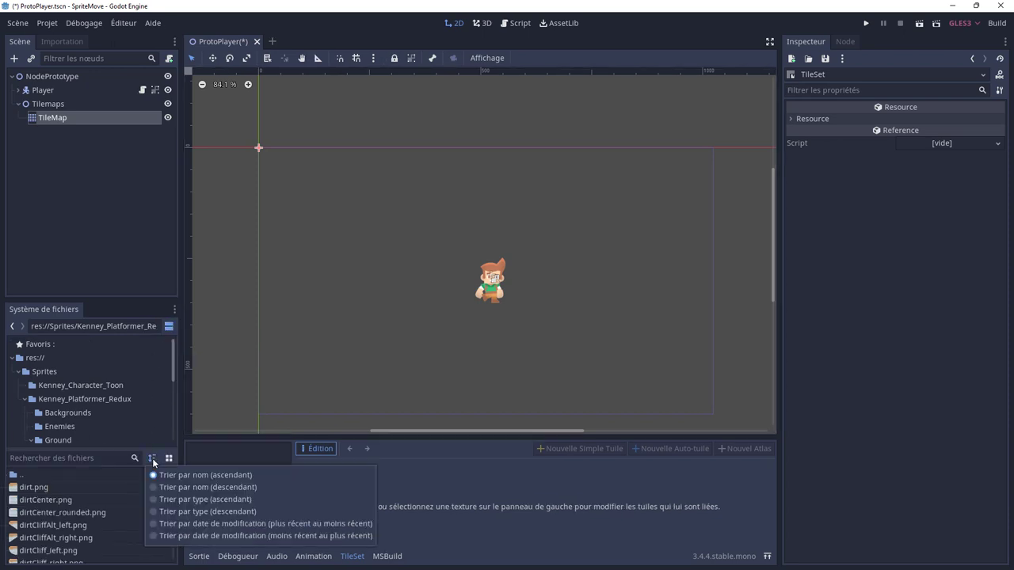
left_click(168, 458)
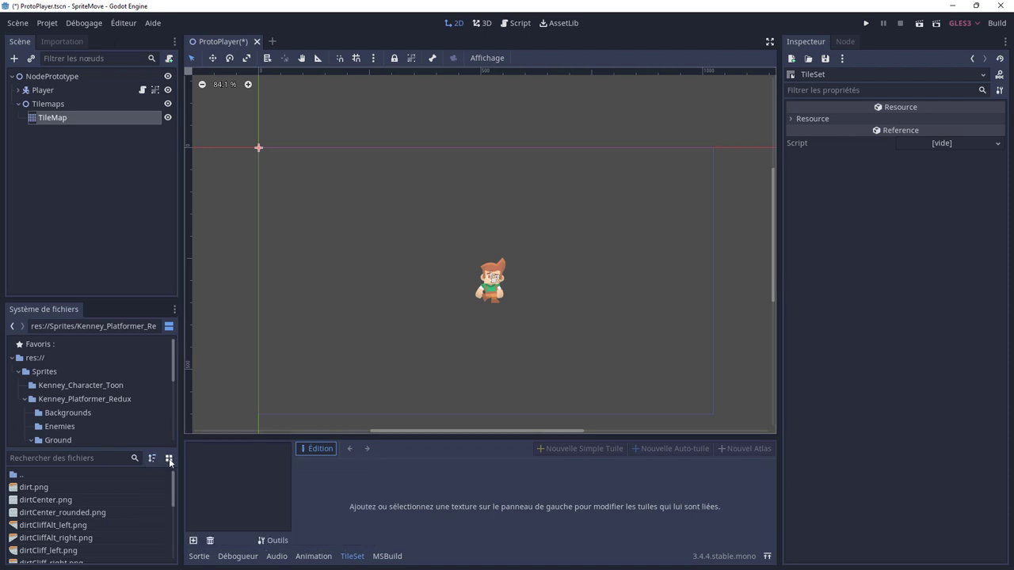
left_click(169, 458)
scroll(108, 522, "down", 2)
scroll(118, 512, "down", 2)
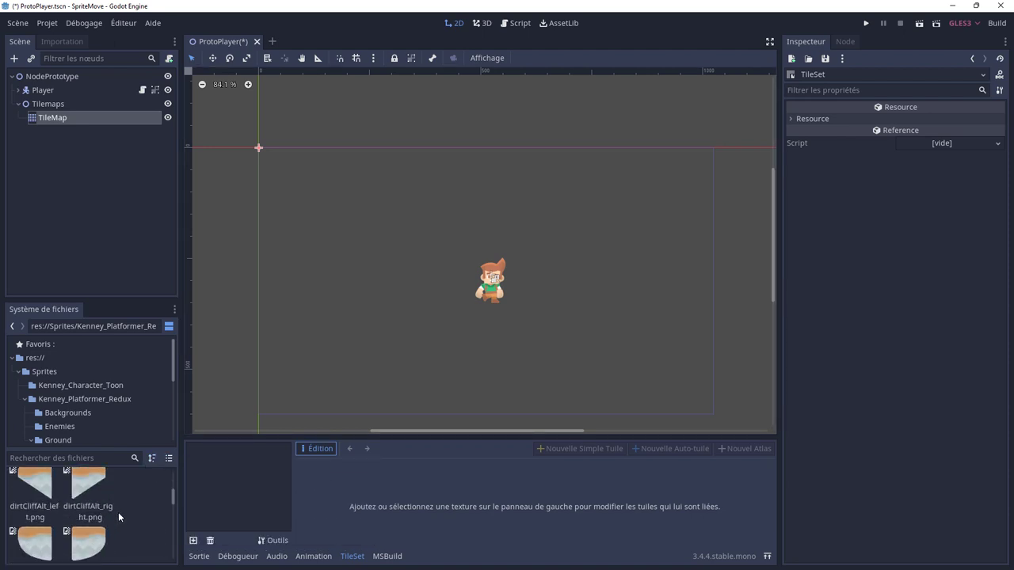
scroll(119, 511, "down", 2)
scroll(119, 513, "down", 2)
scroll(119, 511, "up", 2)
scroll(117, 505, "up", 2)
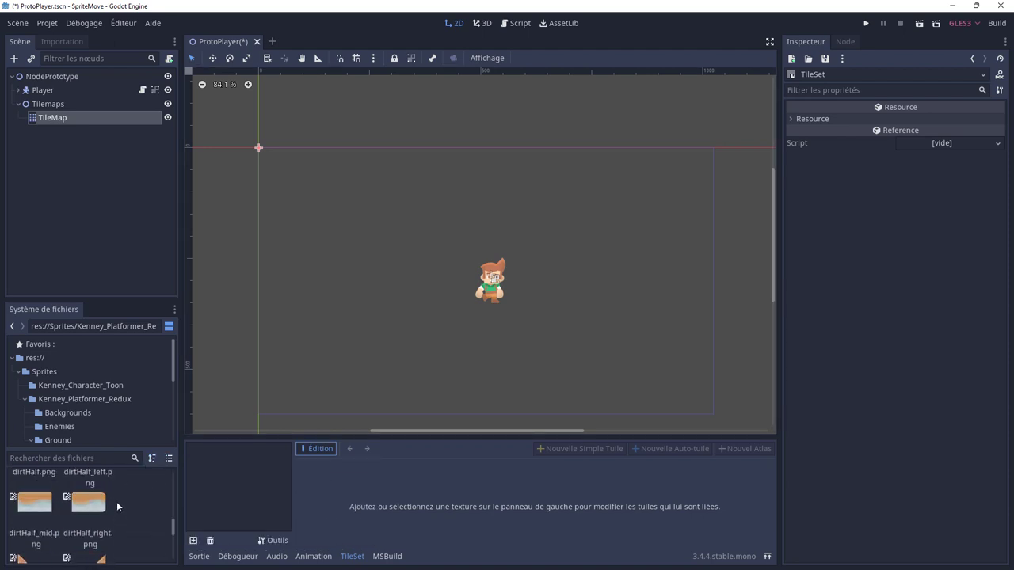
scroll(116, 499, "up", 2)
scroll(117, 497, "up", 2)
left_click(169, 459)
left_click(151, 459)
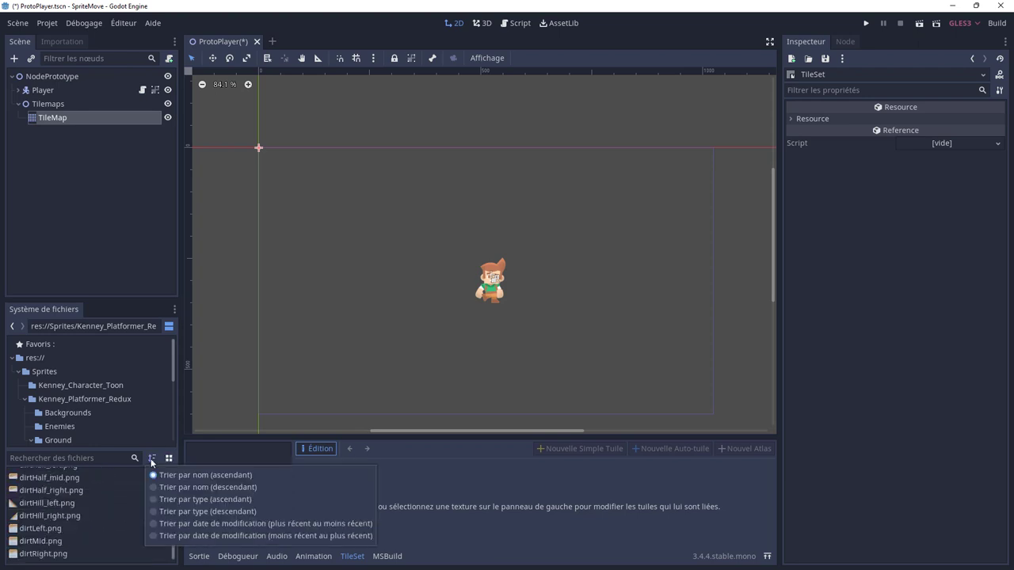
left_click(169, 325)
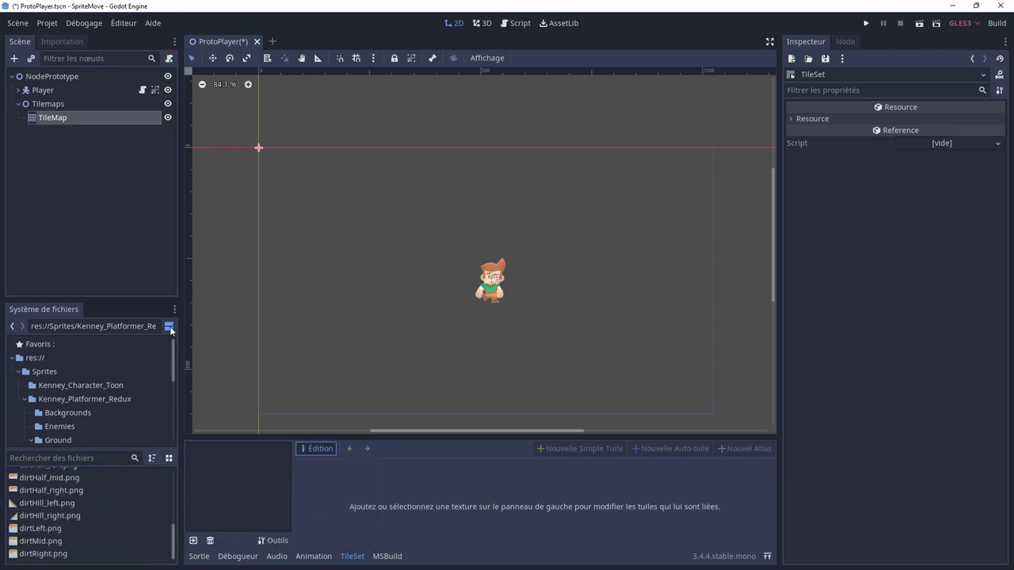
left_click(169, 326)
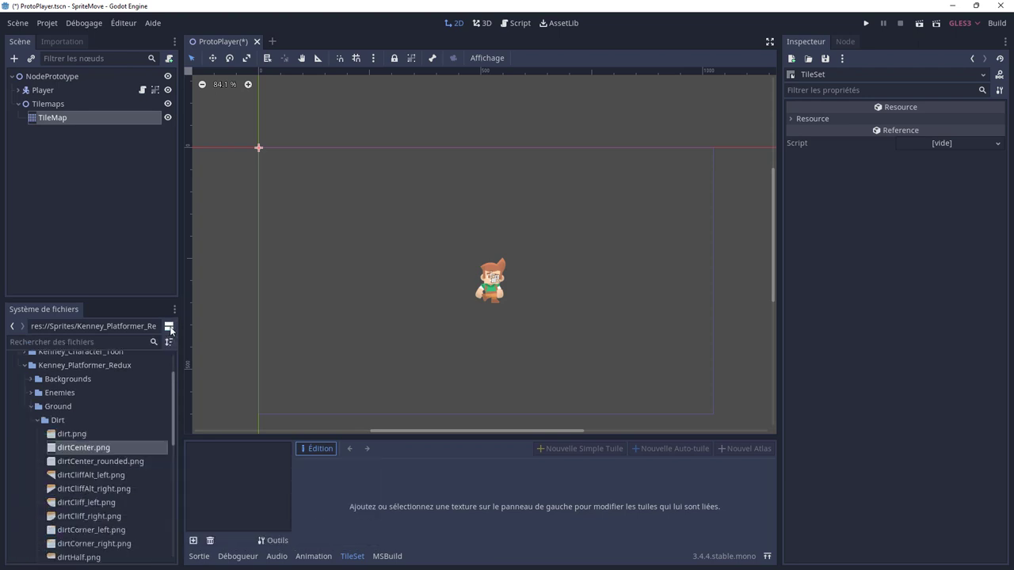
- Load dirtMid, dirtCenter, dirtCliffAlt_left and dirtCliffAlt_right from Ground/Dirt into the TileSet
left_click(195, 540)
double_click(342, 163)
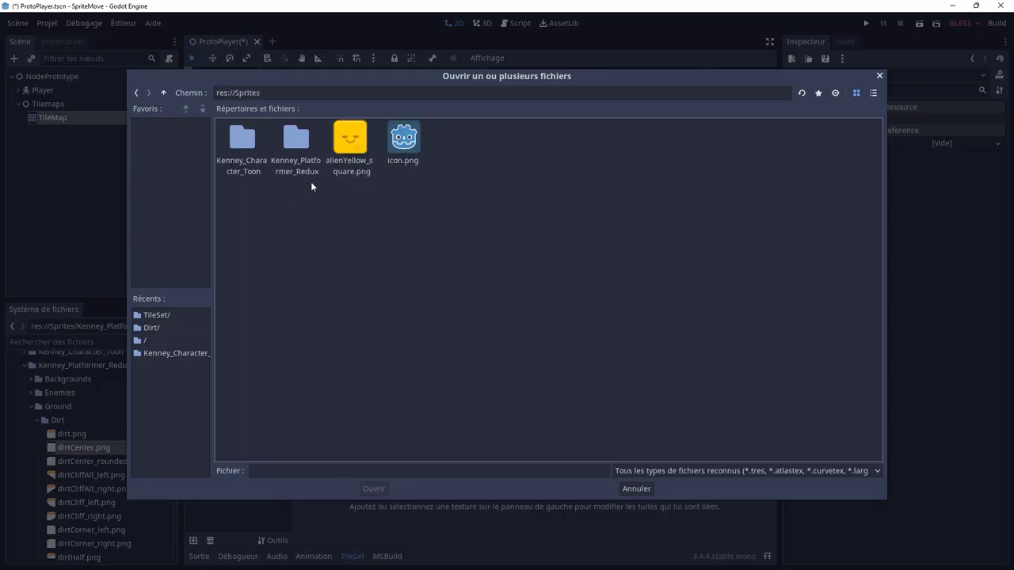
double_click(295, 143)
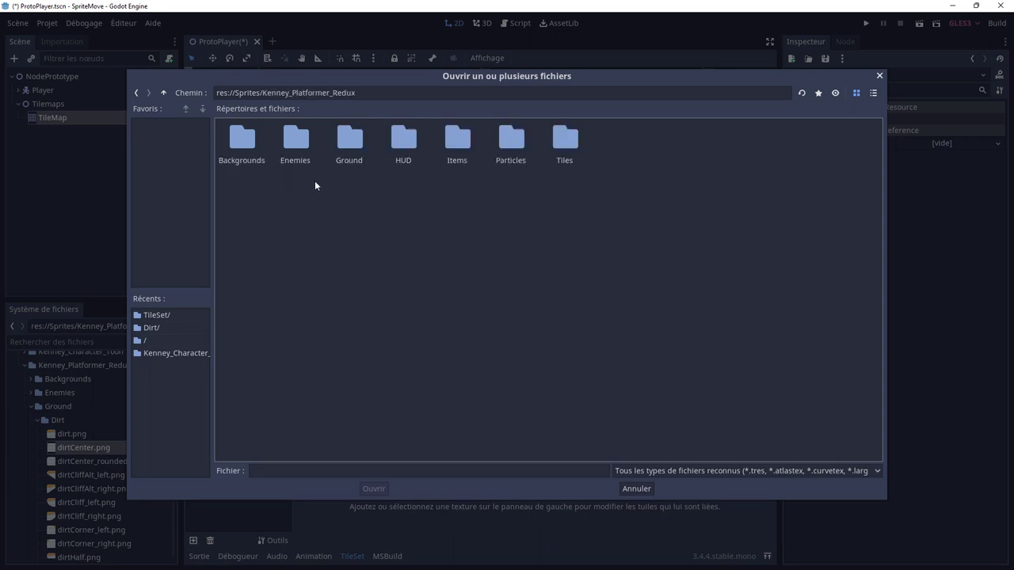
double_click(354, 145)
double_click(240, 142)
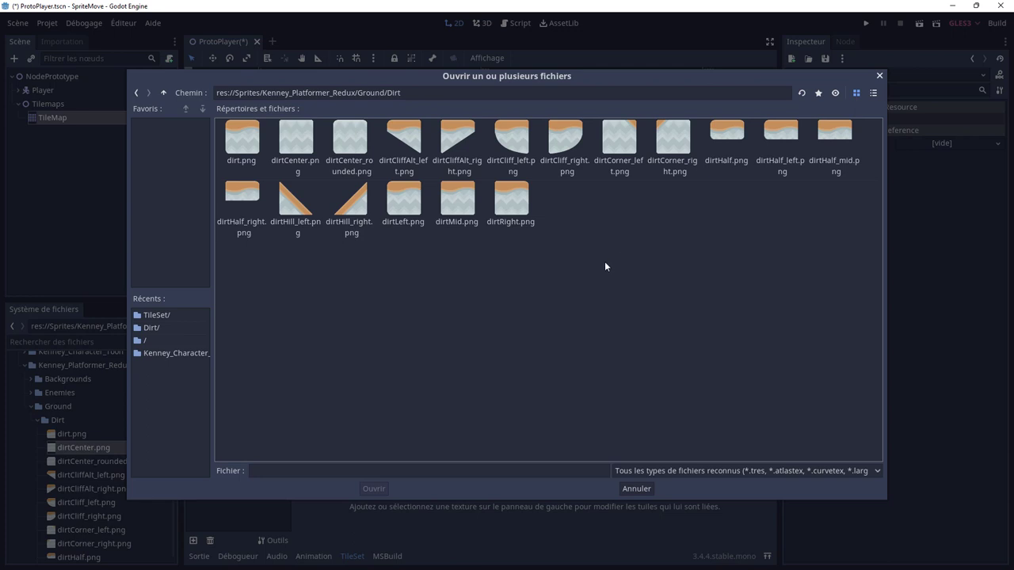
left_click(460, 208)
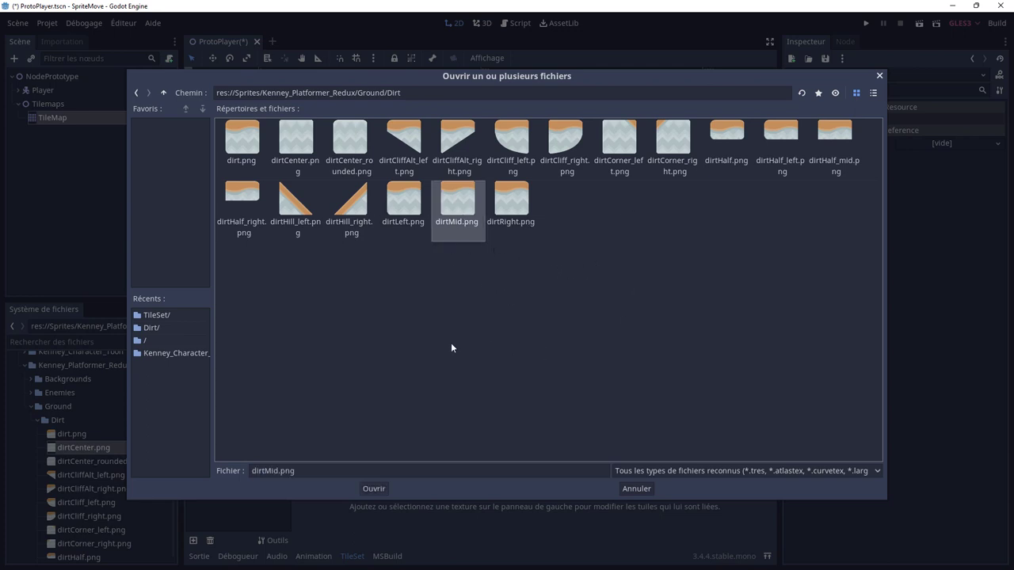
left_click(301, 173, "ctrl")
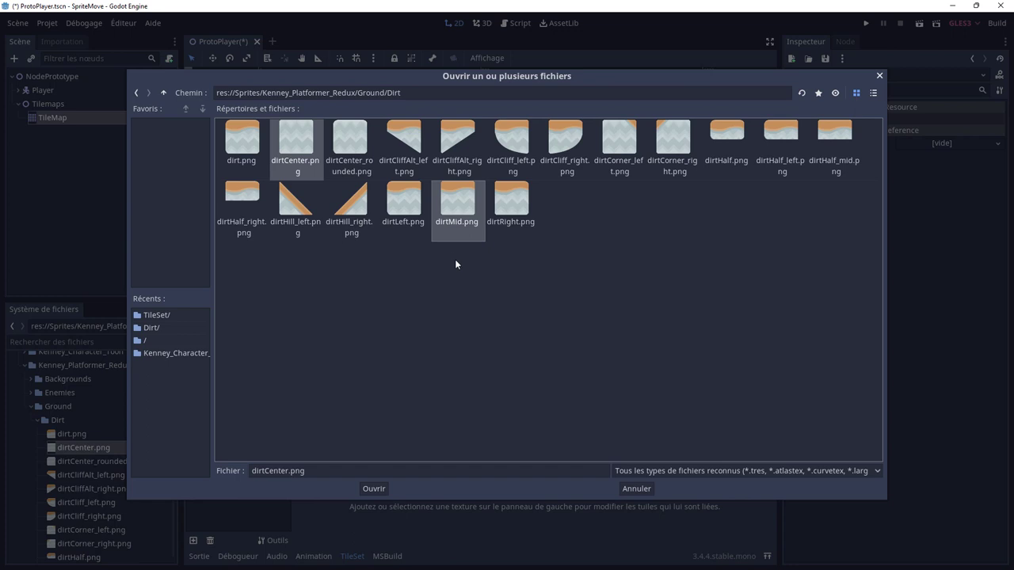
left_click(414, 145, "ctrl")
left_click(442, 144, "ctrl")
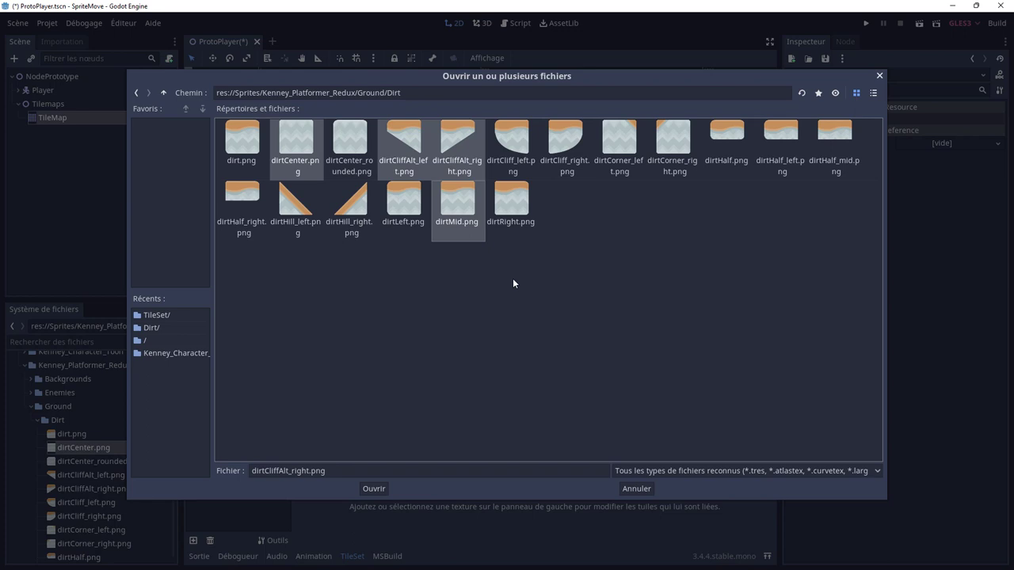
left_click(374, 489)
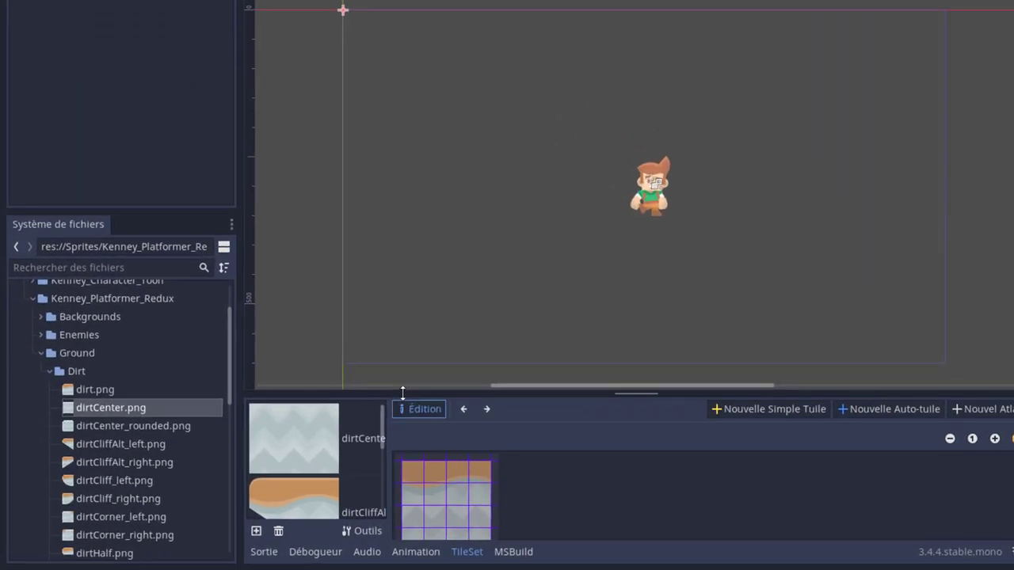
- Drag the bottom panel splitter up to make the TileSet editing area taller
left_click_drag(402, 393, 406, 302)
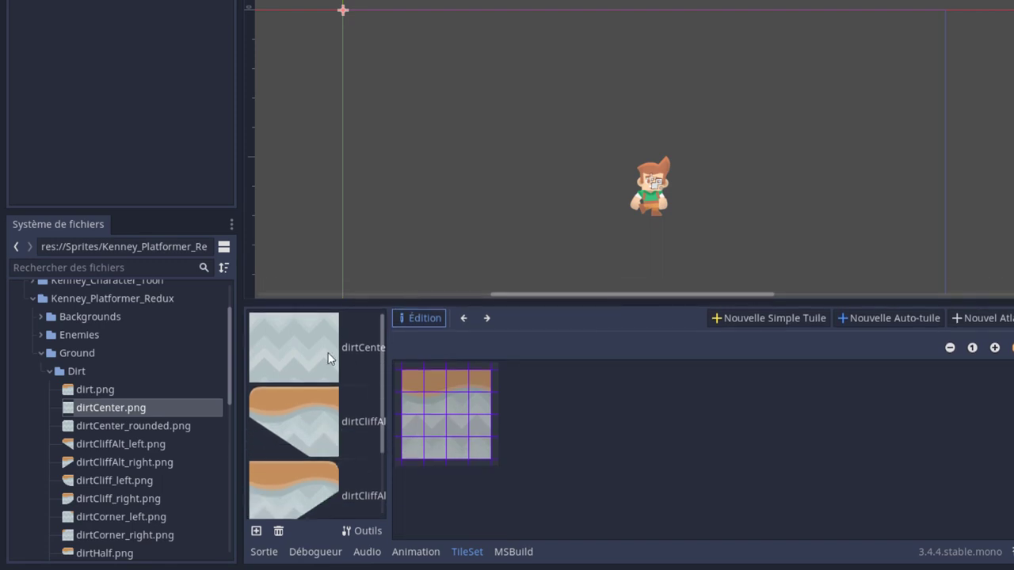
scroll(329, 357, "down", 2)
scroll(327, 406, "down", 1)
scroll(329, 416, "up", 3)
- Show dirtCenter in the tile editor and try the preview's zoom out, zoom in and reset
left_click(302, 360)
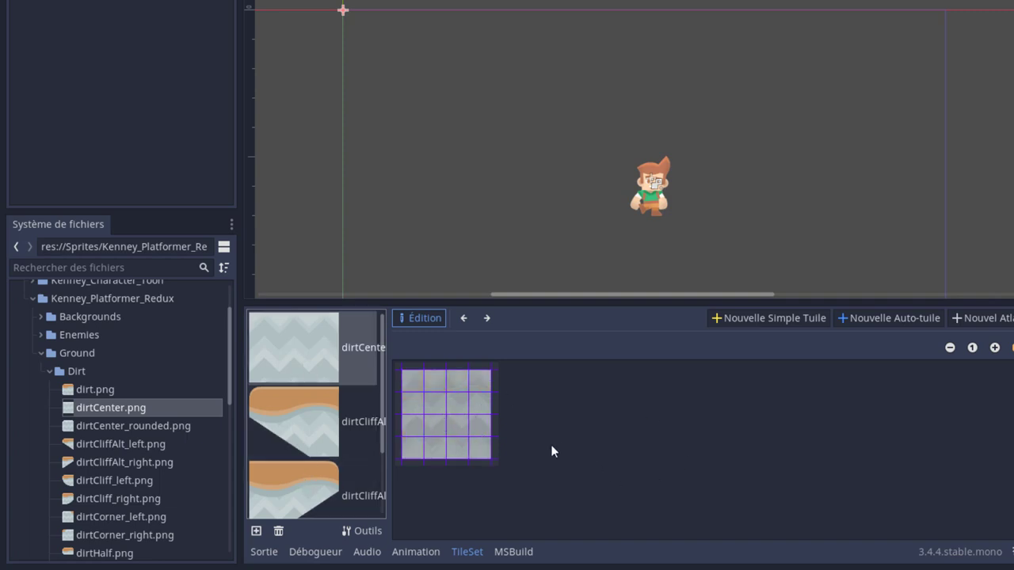
left_click(950, 348)
left_click(950, 347)
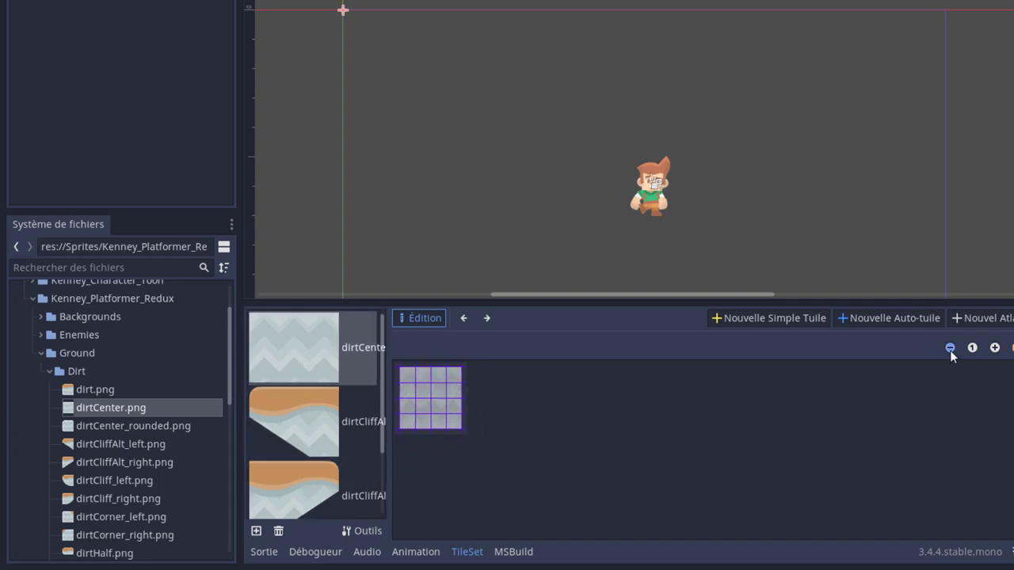
left_click(949, 348)
left_click(994, 347)
left_click(994, 348)
left_click(994, 348)
left_click(994, 348)
left_click(994, 347)
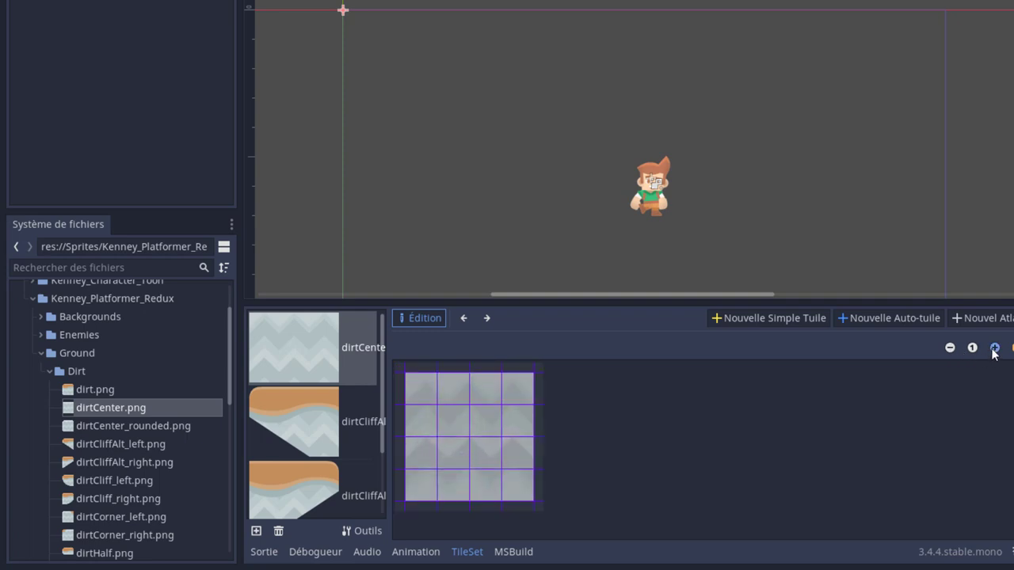
left_click(994, 348)
left_click(994, 348)
left_click(972, 348)
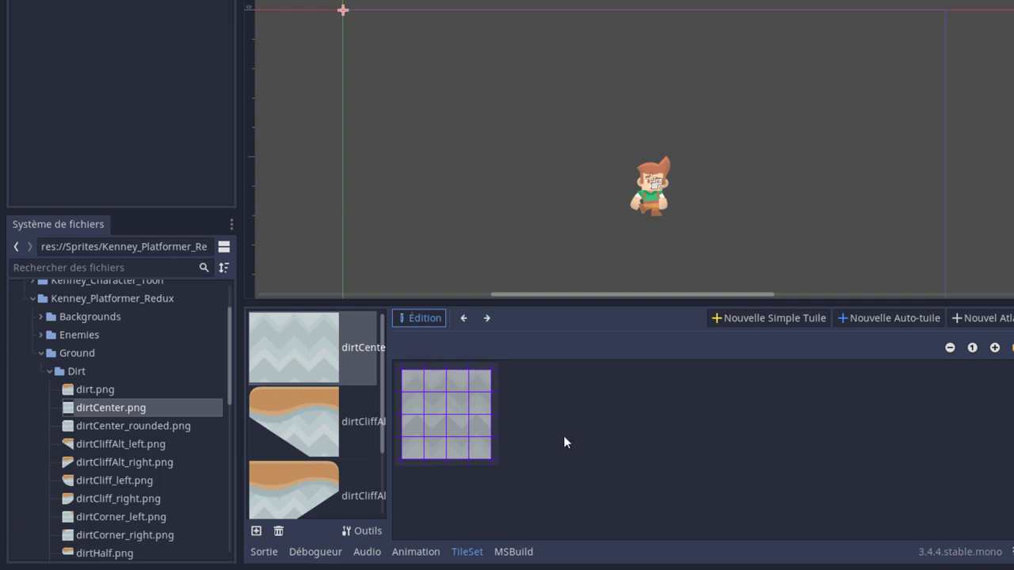
scroll(563, 439, "up", 3)
scroll(563, 440, "down", 3)
scroll(563, 440, "up", 2)
scroll(564, 441, "down", 3)
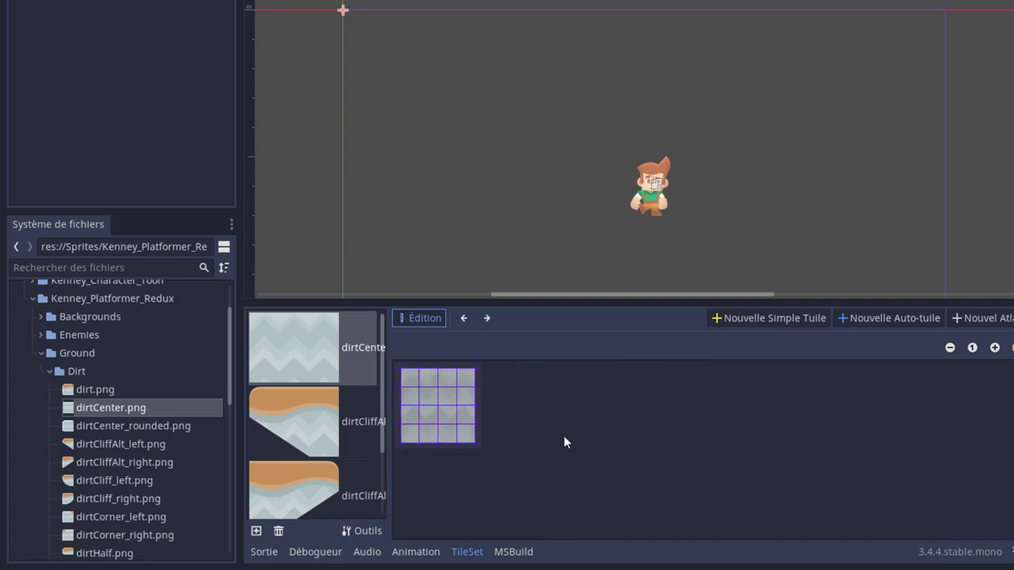
scroll(565, 441, "up", 2)
scroll(565, 442, "up", 1)
scroll(565, 441, "down", 1)
scroll(565, 441, "down", 1)
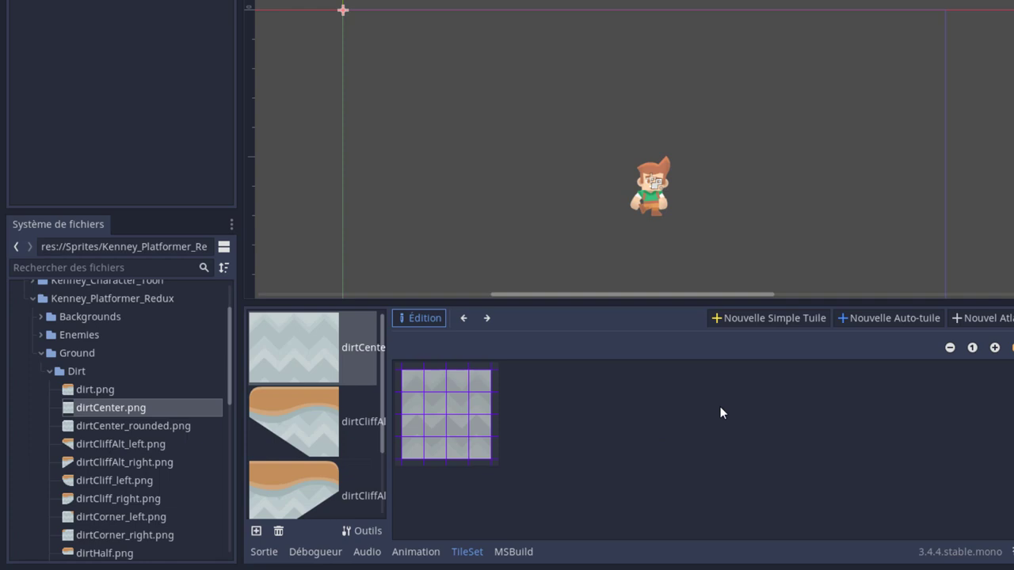
- Create a single tile on dirtCenter with its region covering the whole texture
left_click(751, 319)
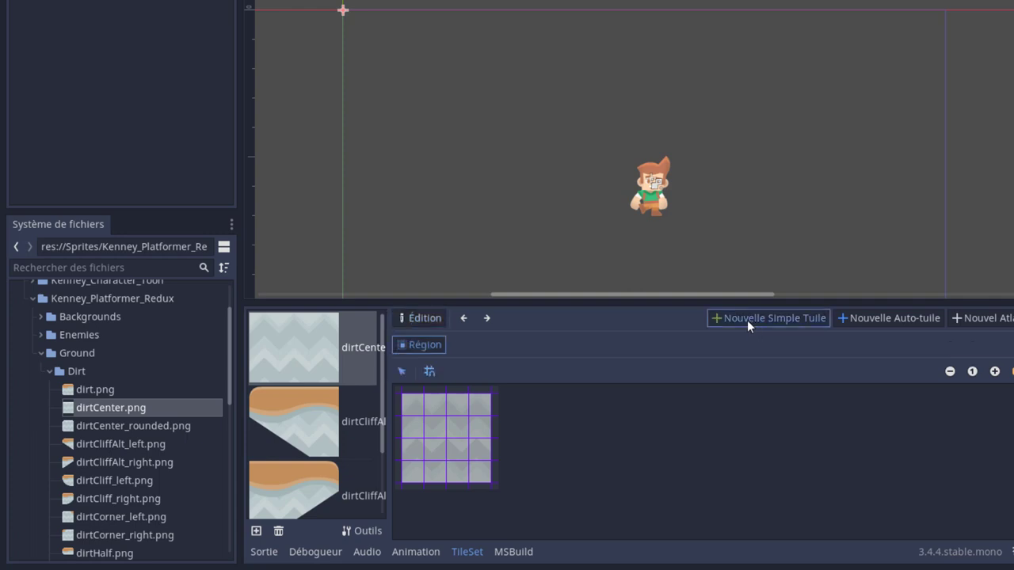
left_click(428, 371)
left_click(428, 372)
mouse_move(404, 398)
left_mouse_down()
mouse_move(448, 412)
mouse_move(479, 475)
left_mouse_up()
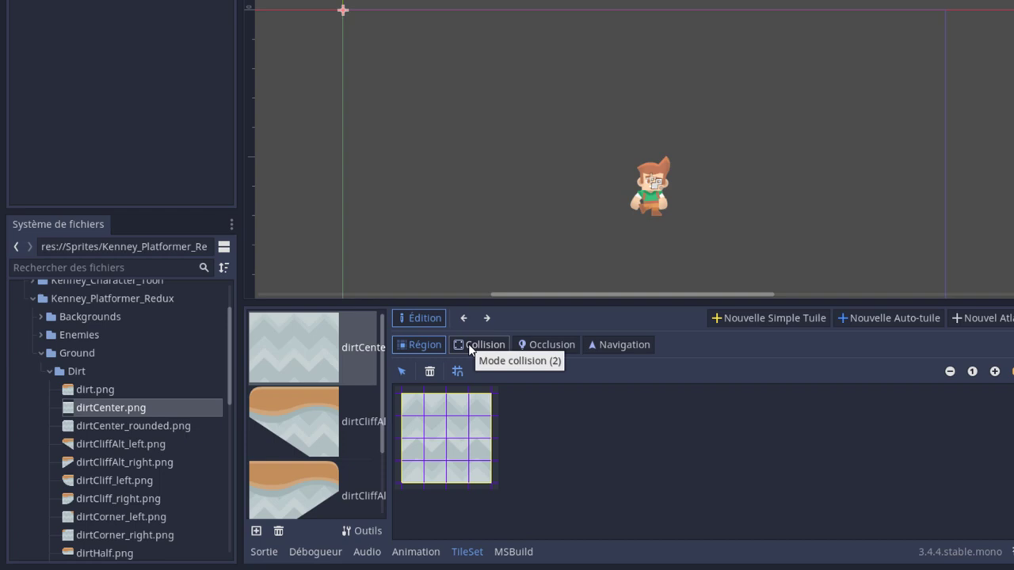
- Draw a rectangular collision shape covering the entire dirtCenter tile
left_click(467, 343)
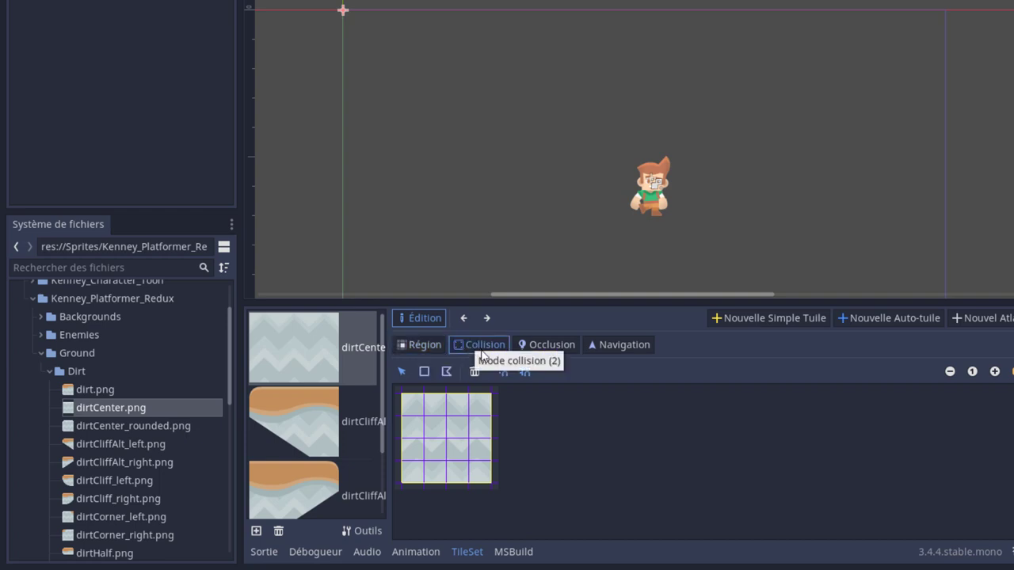
left_click(523, 372)
left_click(523, 372)
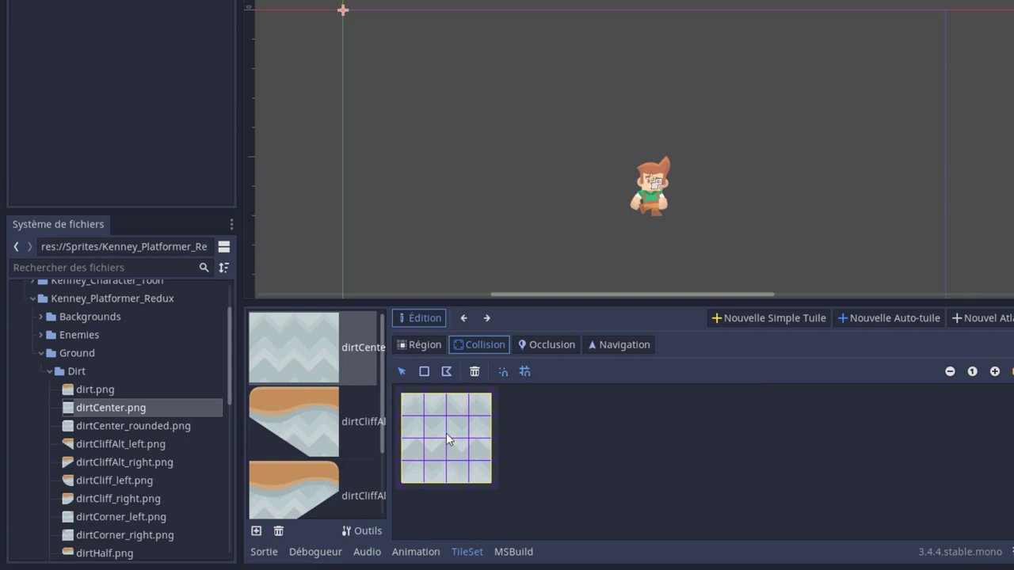
left_click(424, 371)
left_click_drag(402, 393, 492, 481)
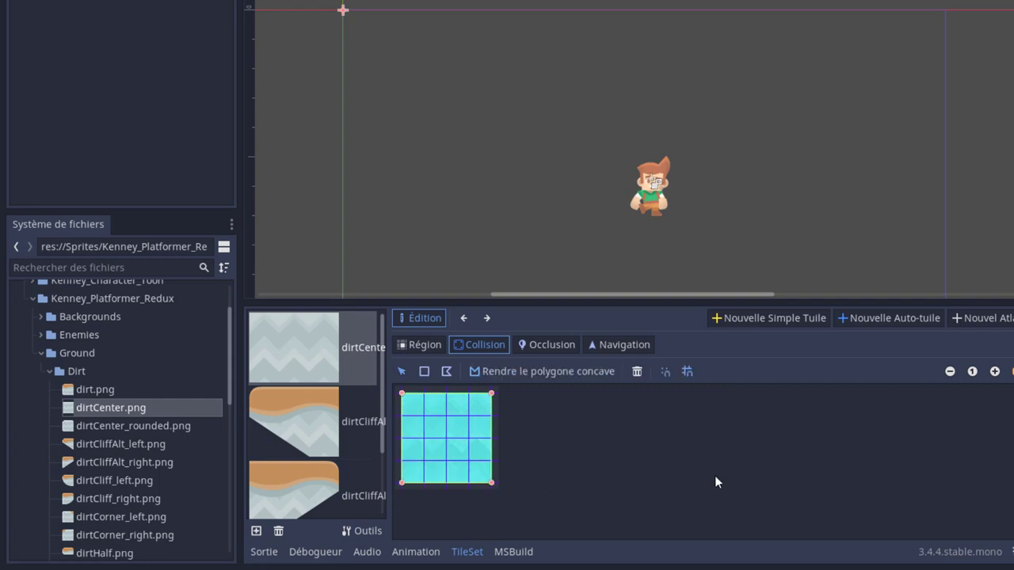
left_click(302, 418)
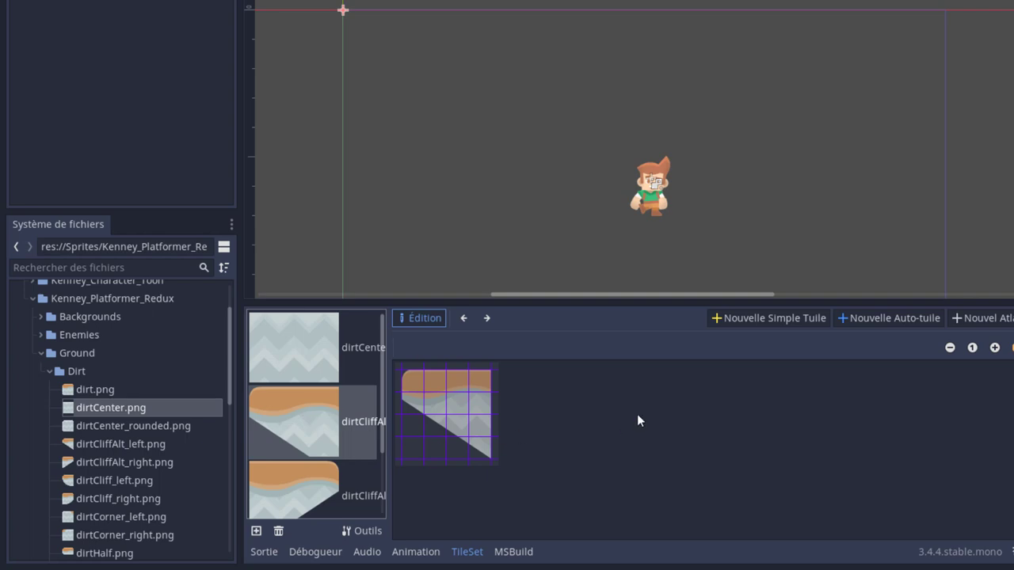
- Make the first dirtCliffAlt texture a single tile with collision cut diagonally along its slope
left_click(735, 319)
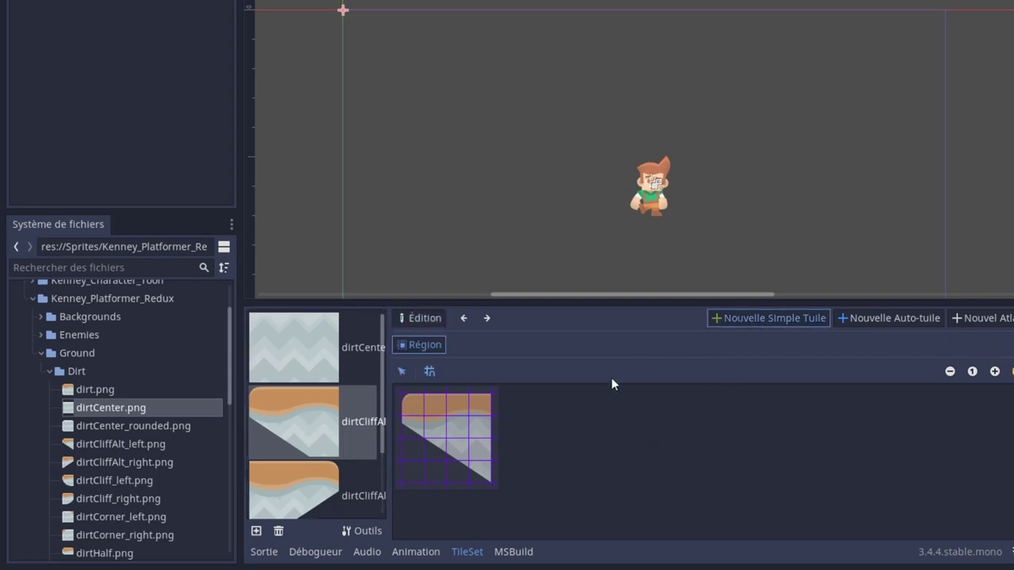
left_click_drag(402, 394, 491, 482)
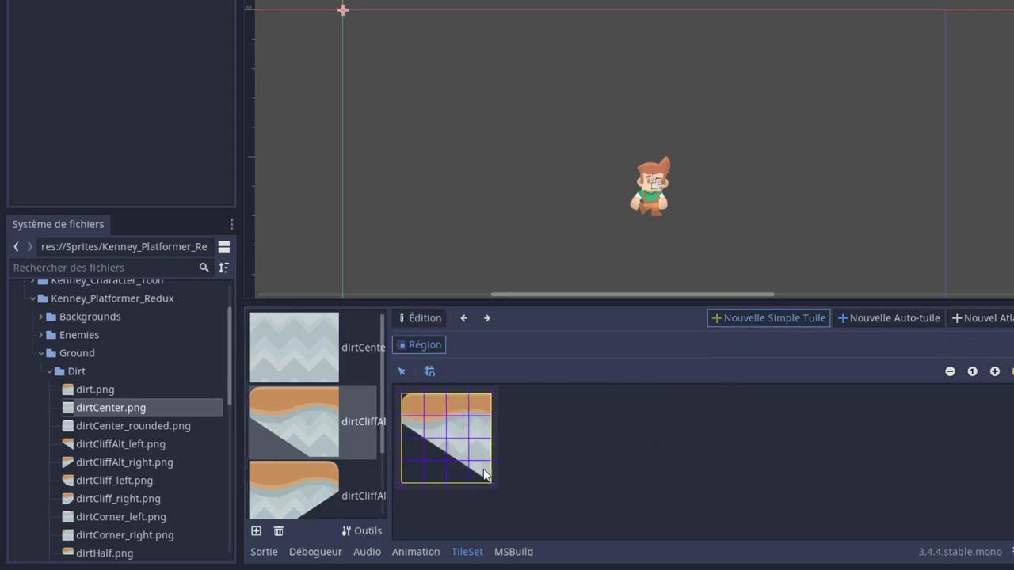
left_click(474, 351)
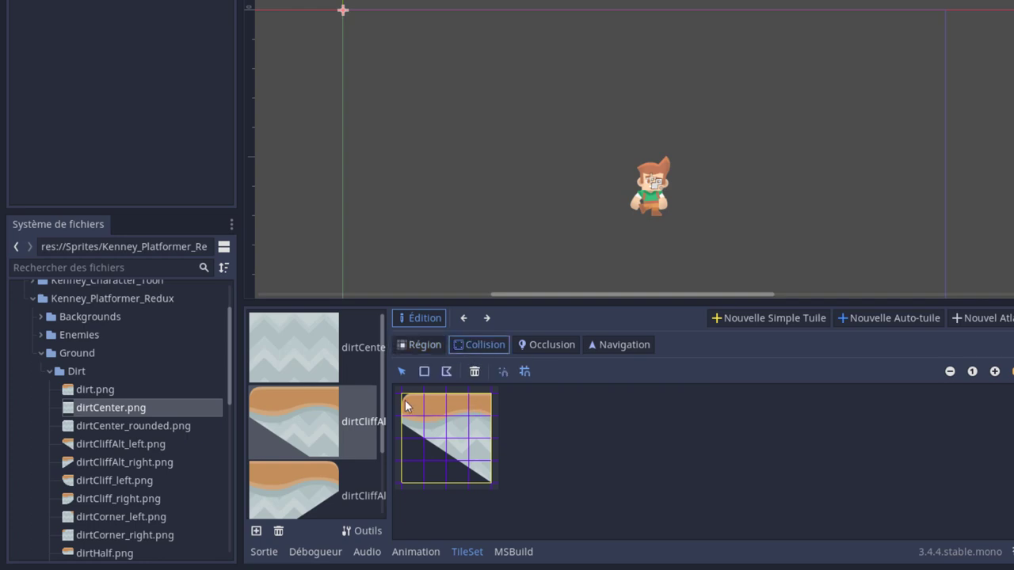
left_click_drag(402, 393, 491, 481)
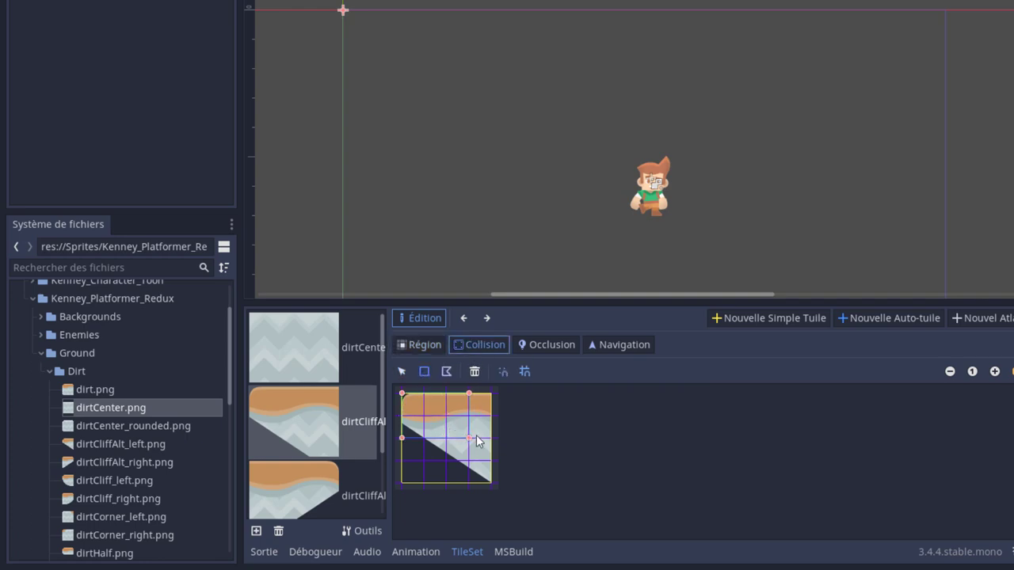
mouse_move(402, 482)
left_mouse_down()
mouse_move(424, 438)
mouse_move(404, 424)
left_mouse_up()
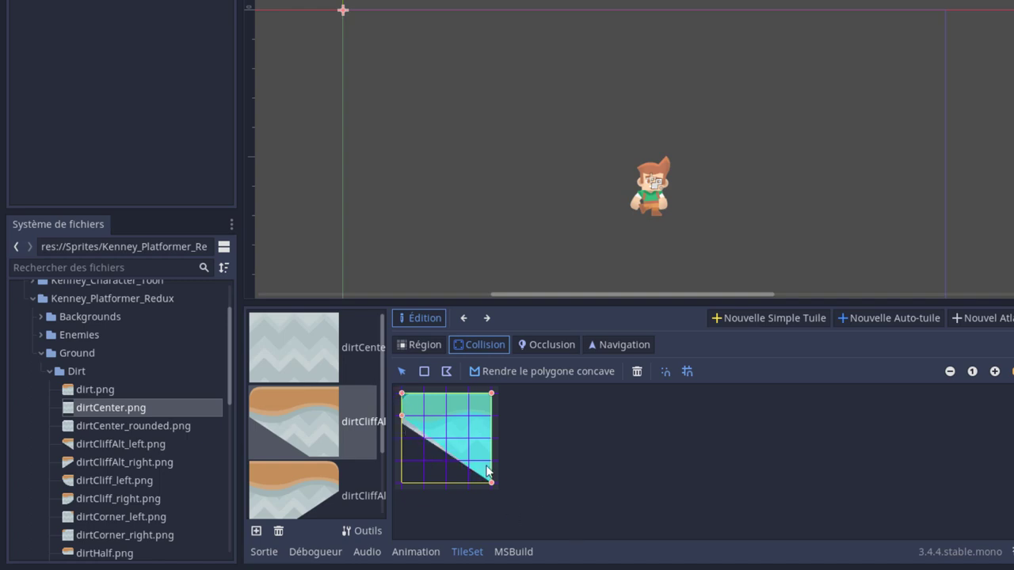
- Make the other dirtCliffAlt texture a single tile with a rectangular collision shape along its top
scroll(338, 462, "down", 1)
left_click(312, 433)
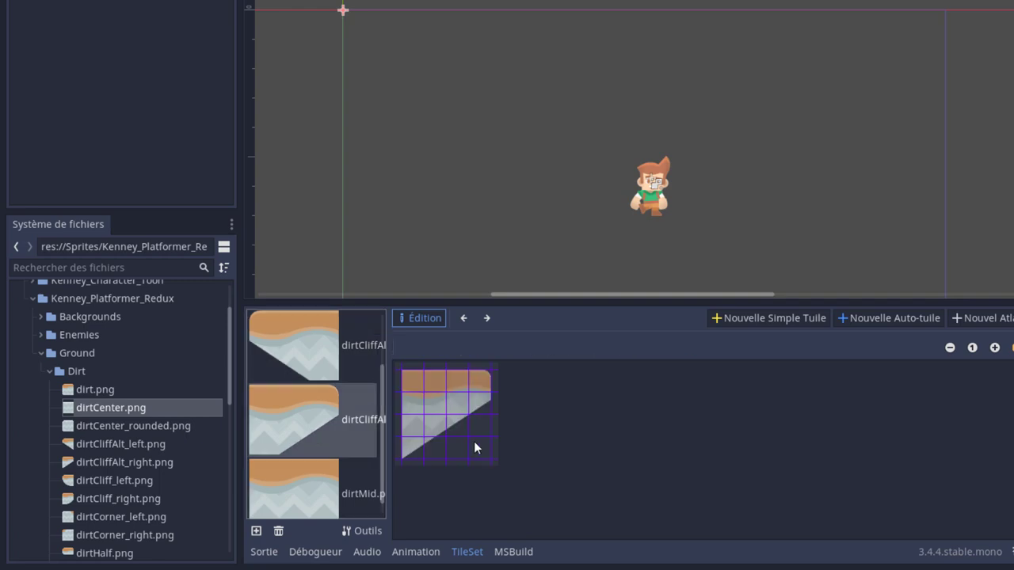
left_click(754, 317)
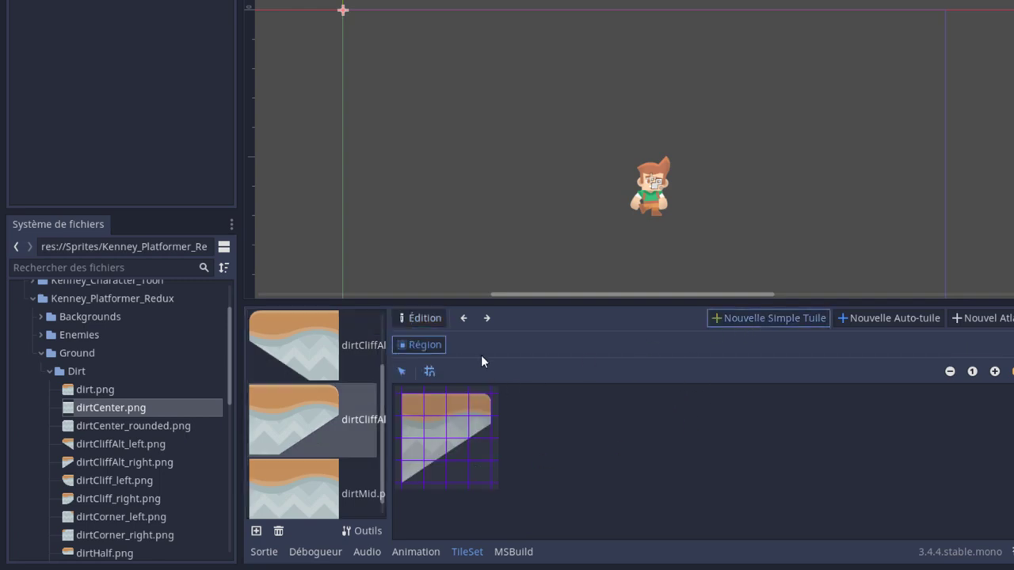
left_click(418, 405)
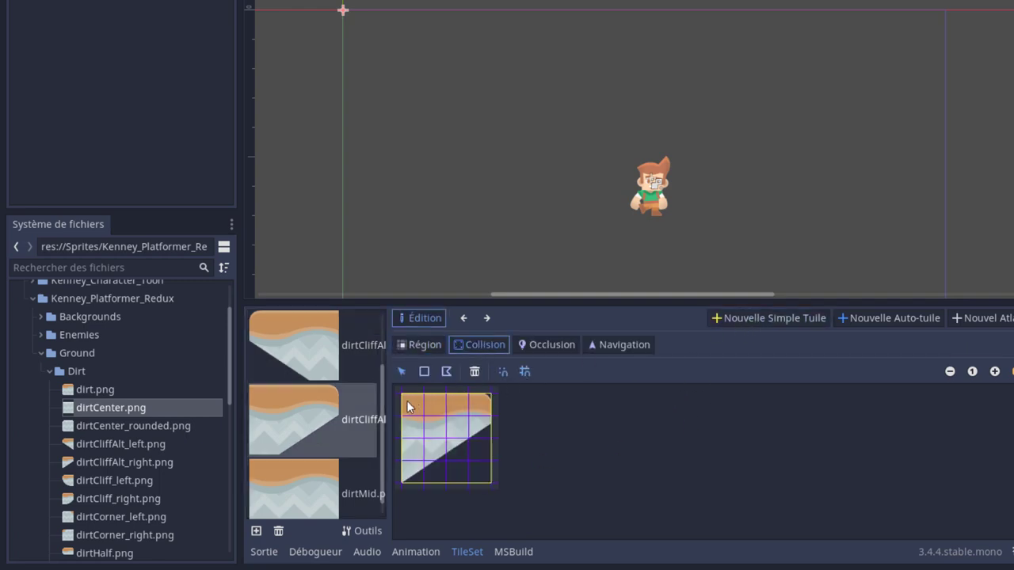
left_click(423, 372)
mouse_move(402, 394)
left_mouse_down()
mouse_move(491, 483)
mouse_move(491, 415)
left_mouse_up()
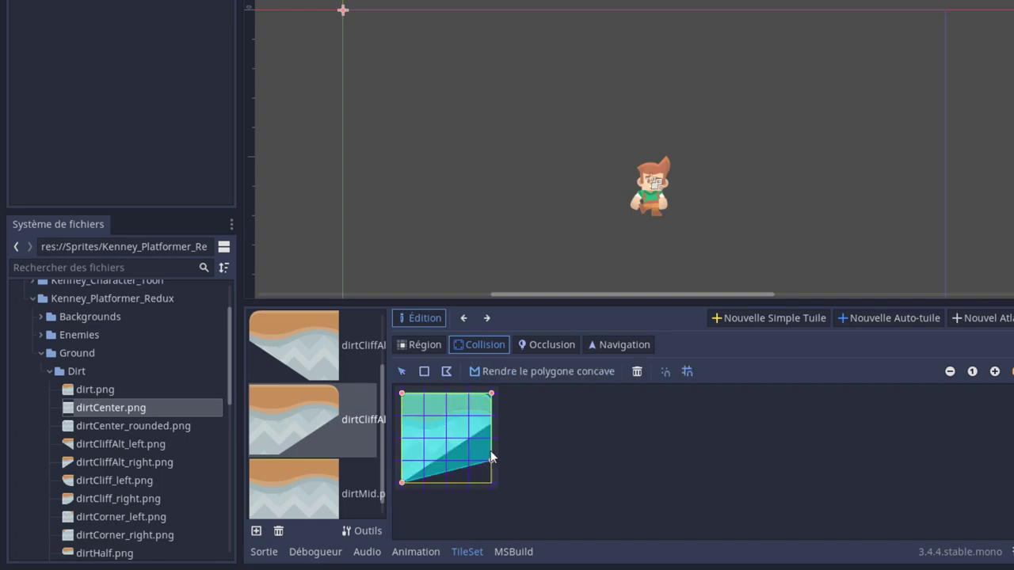
- Make dirtMid a single full-texture tile with a collision shape covering the whole tile
left_click(336, 469)
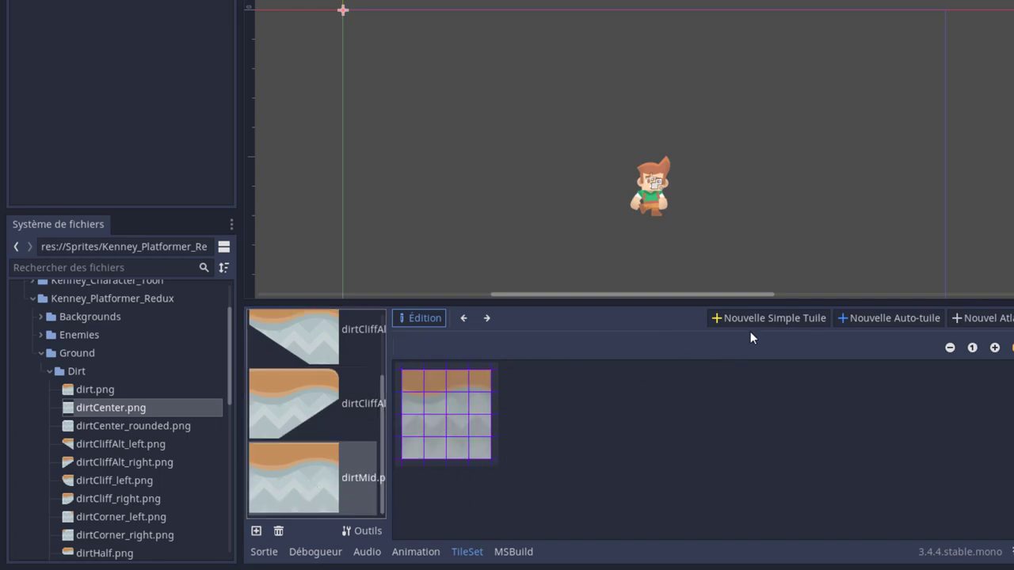
left_click(780, 318)
left_click_drag(405, 398, 481, 473)
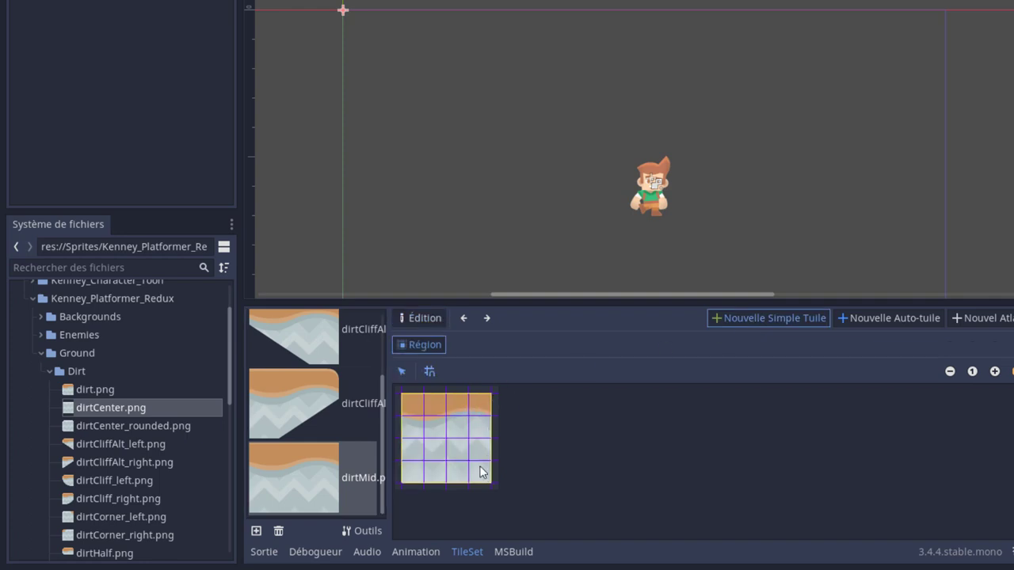
left_click(485, 344)
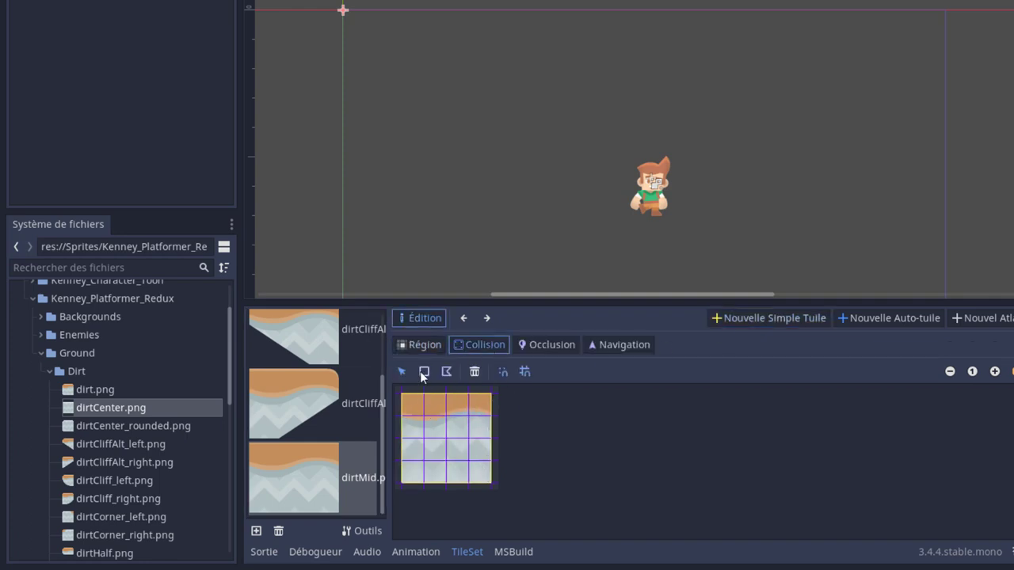
left_click_drag(417, 403, 489, 481)
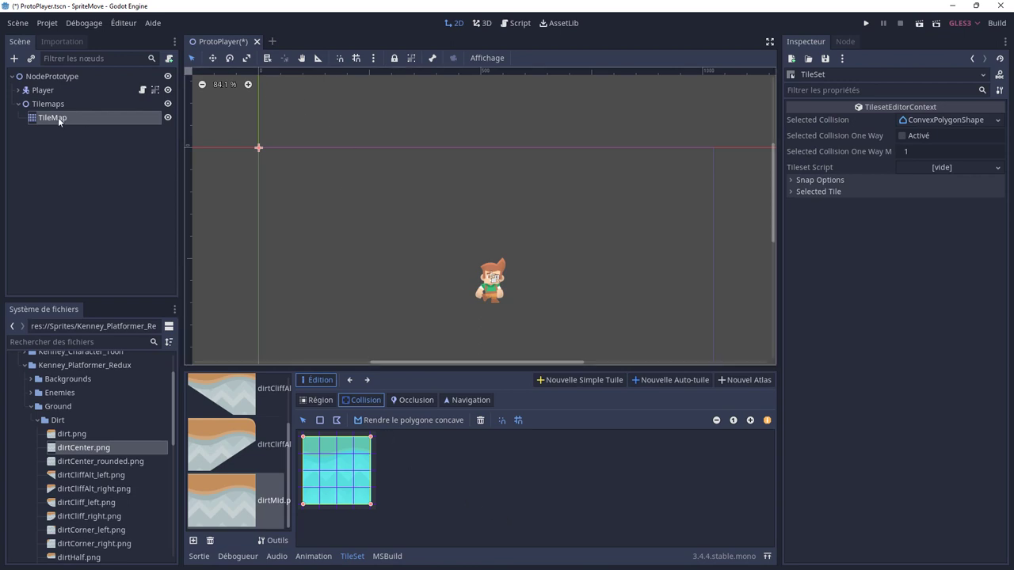
- Select the TileMap node and pick the dirtMid tile in the palette
left_click(58, 117)
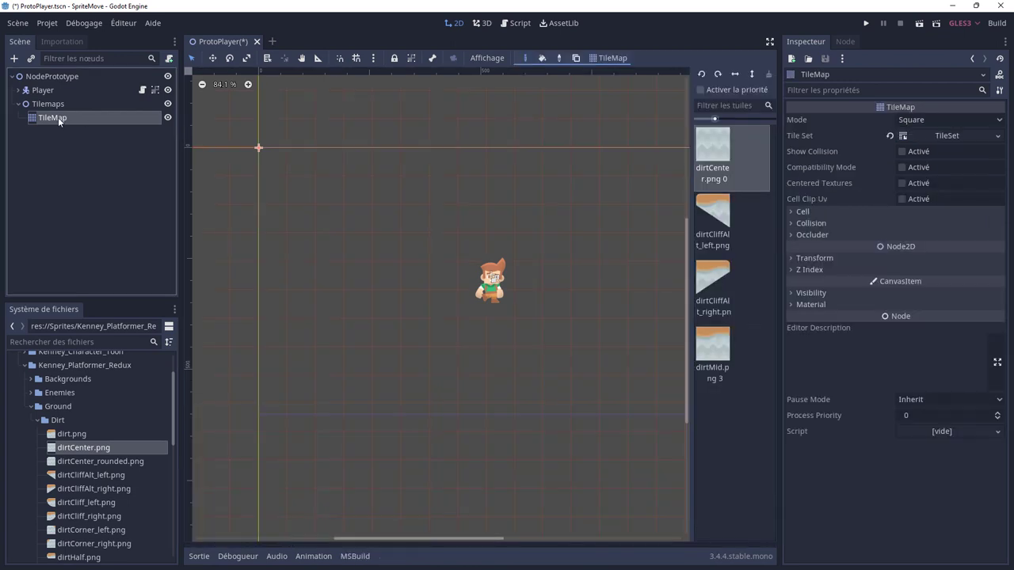
left_click(715, 378)
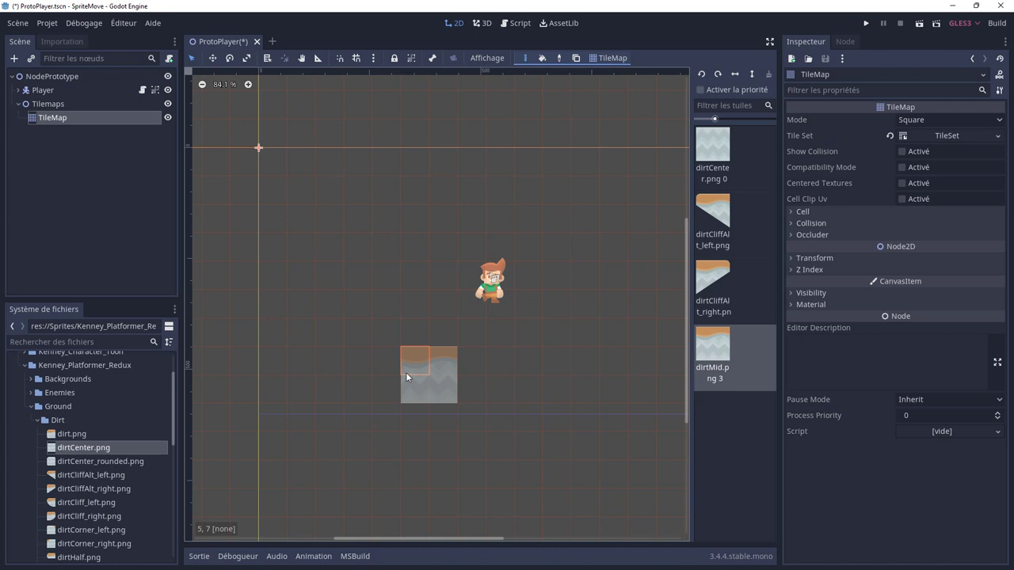
left_click(93, 453)
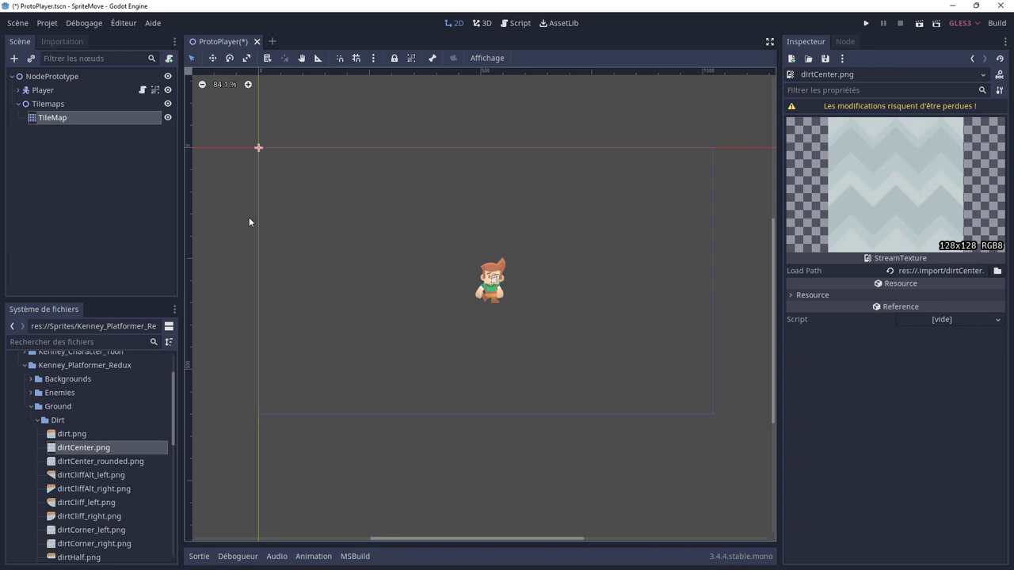
left_click(42, 120)
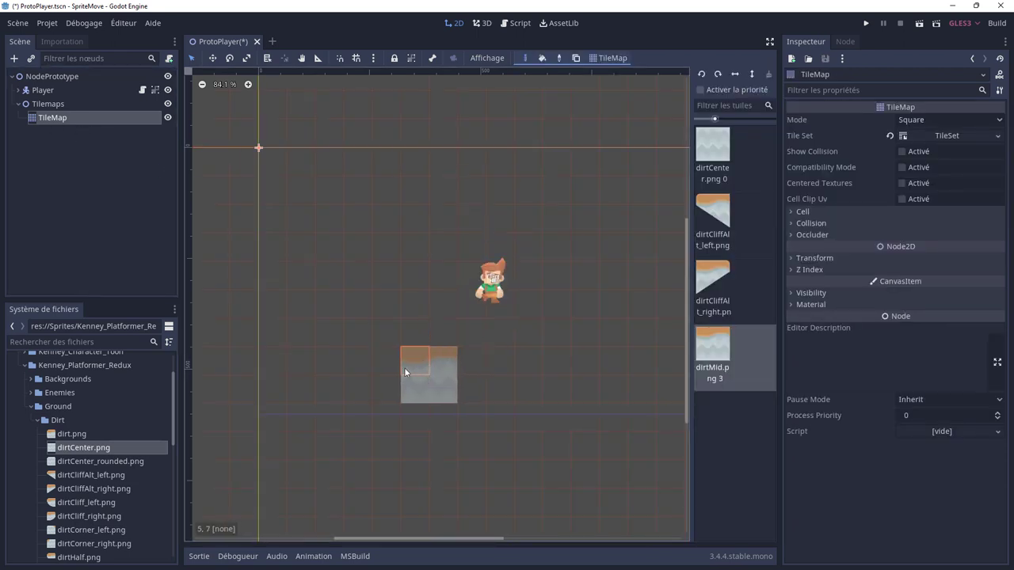
- Paint two rows of dirtMid ground tiles below the player
scroll(404, 369, "up", 2)
scroll(404, 368, "up", 2)
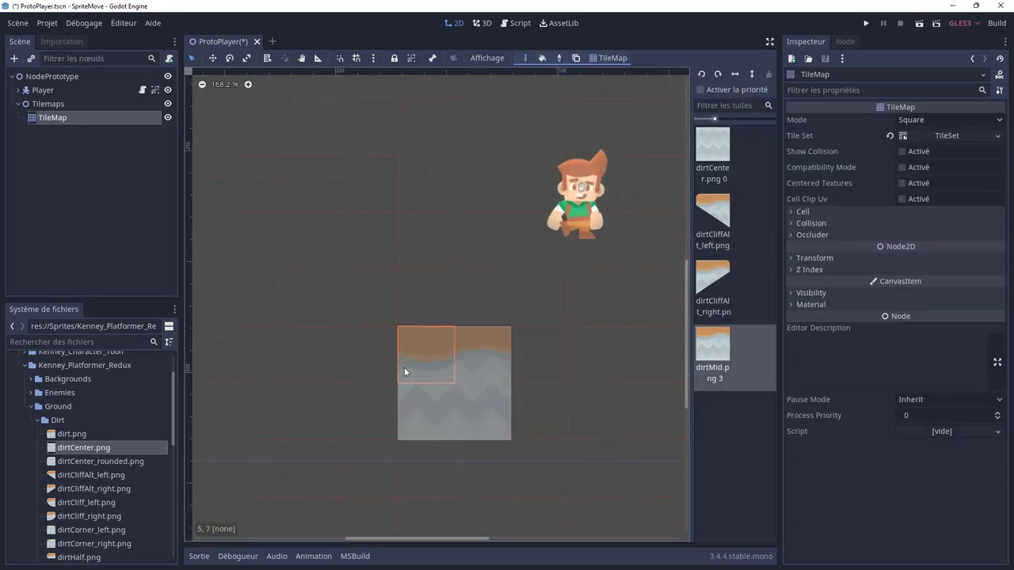
scroll(404, 368, "up", 2)
scroll(405, 368, "up", 1)
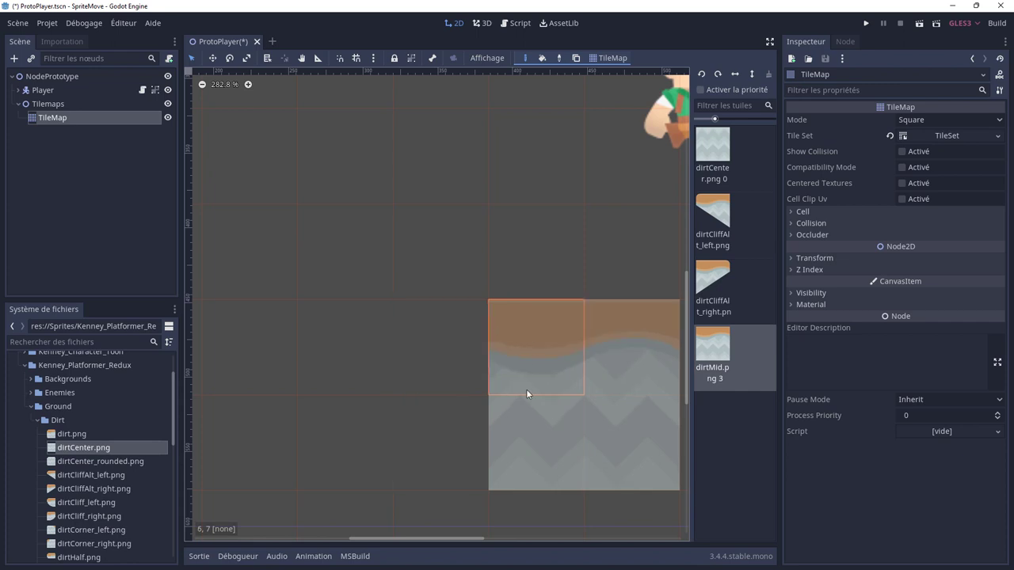
scroll(385, 337, "down", 2)
scroll(388, 355, "down", 4)
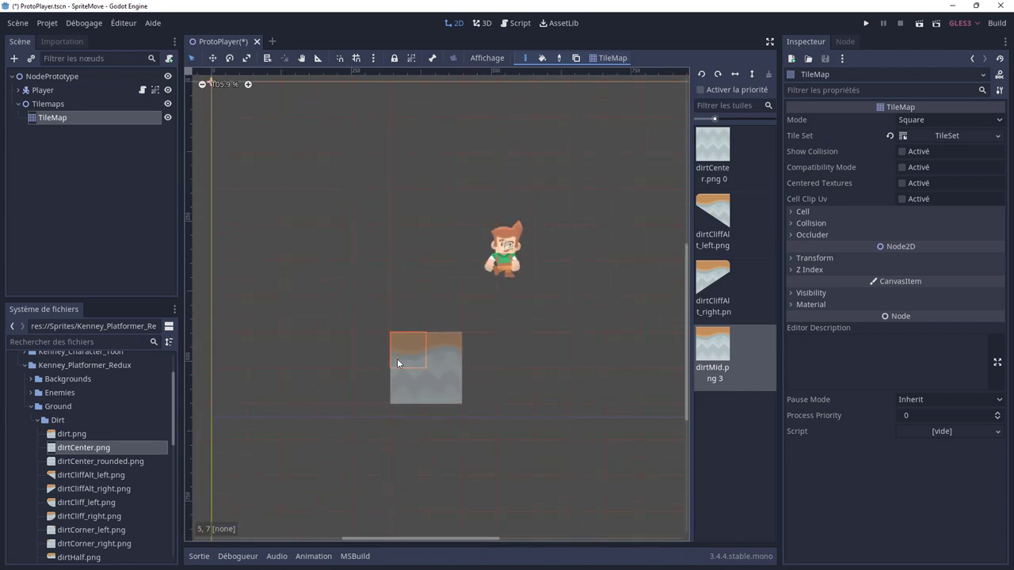
scroll(403, 350, "down", 2)
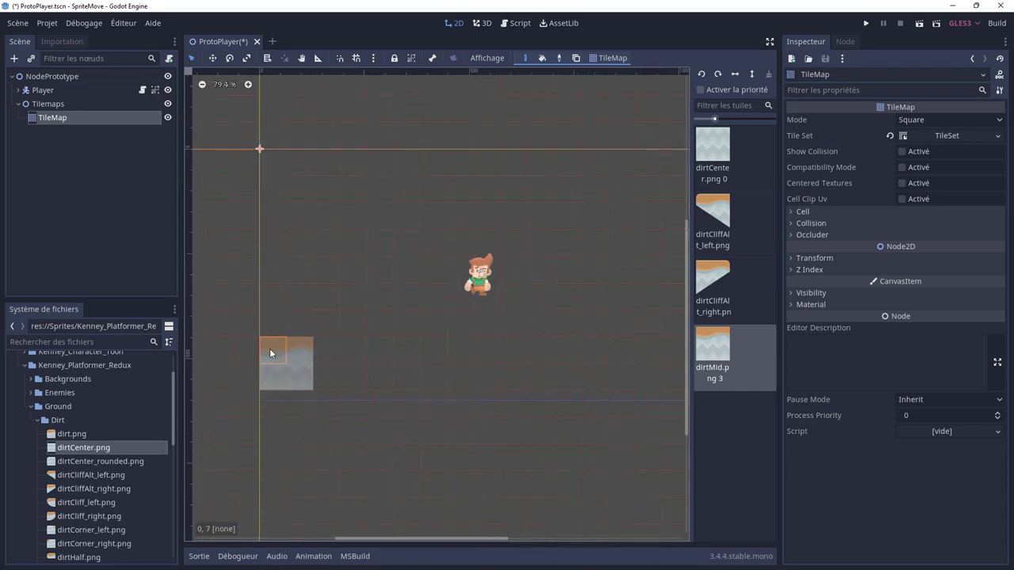
left_click_drag(269, 349, 412, 352)
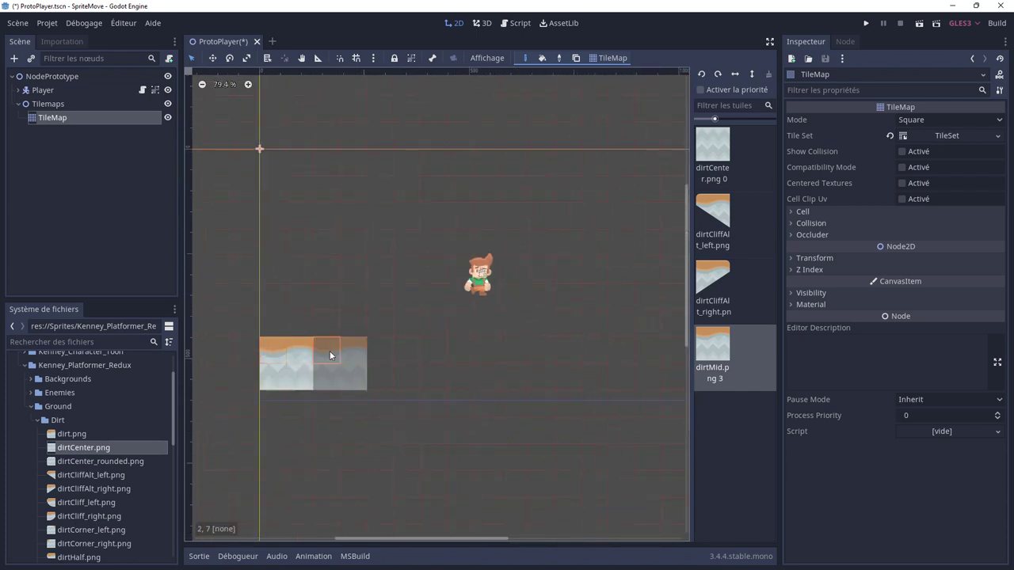
left_click(431, 352)
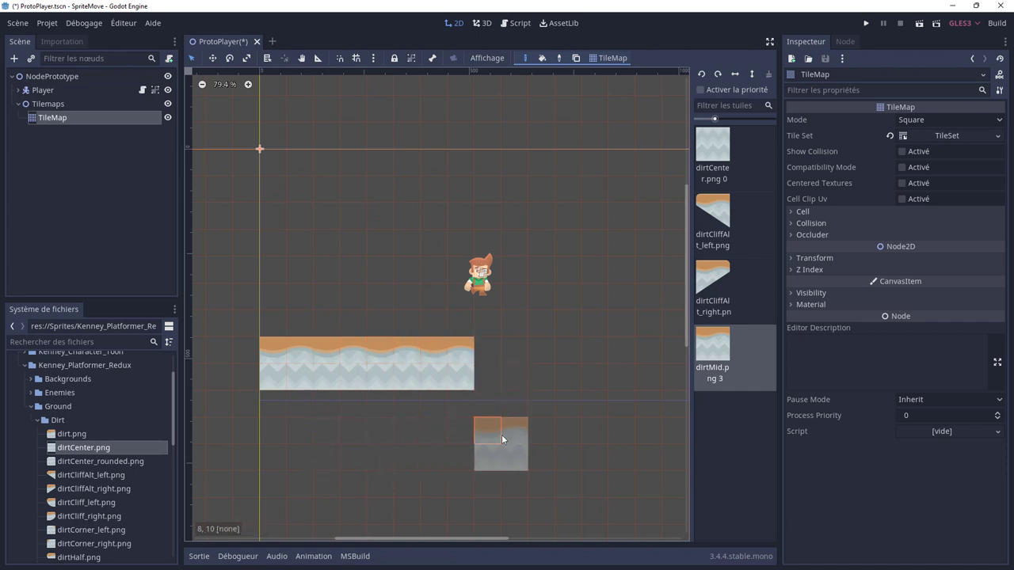
left_click_drag(282, 428, 512, 436)
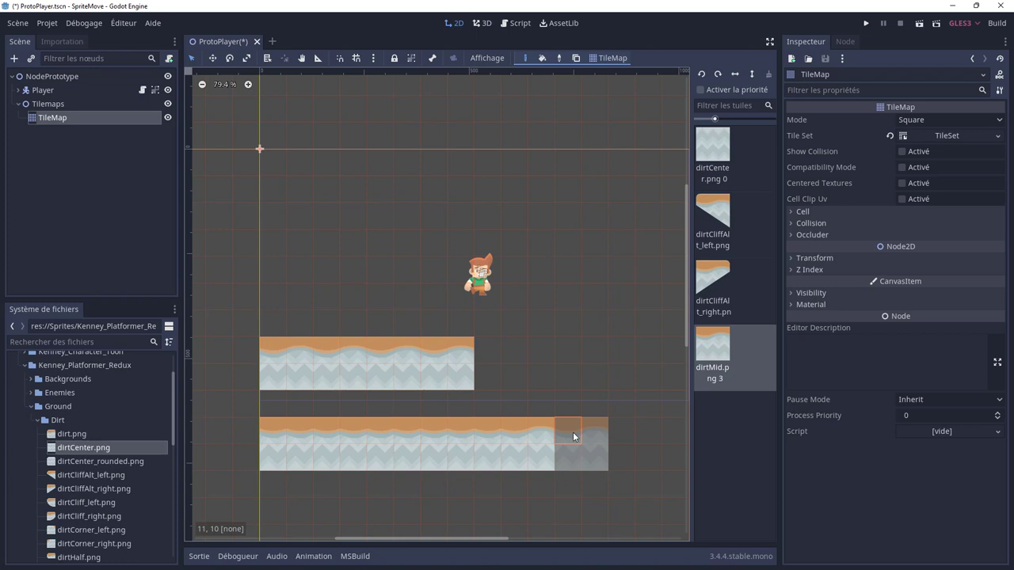
- Erase both test rows of dirt tiles, leaving only the player
right_click_drag(573, 431, 263, 430)
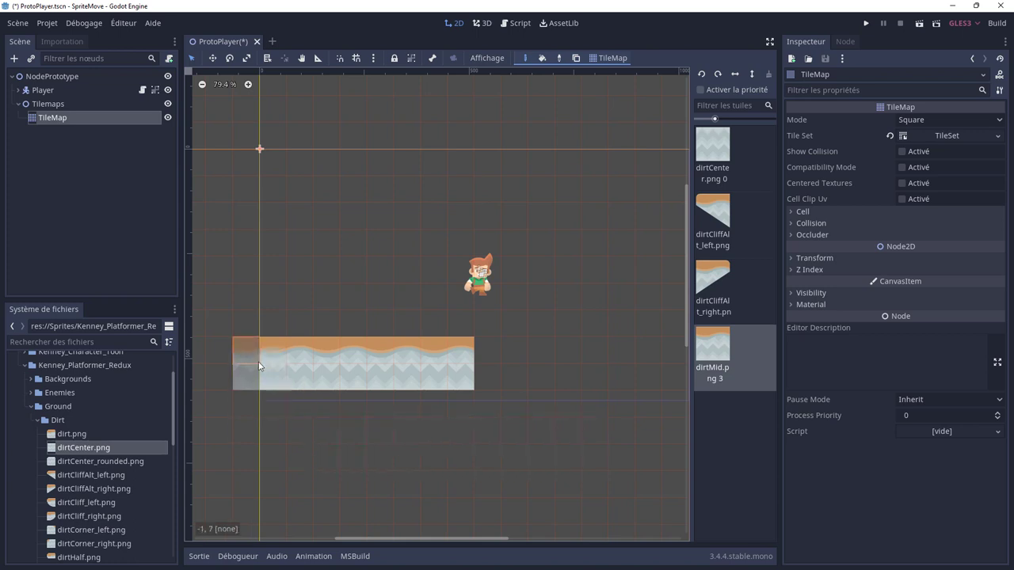
right_click_drag(245, 363, 475, 364)
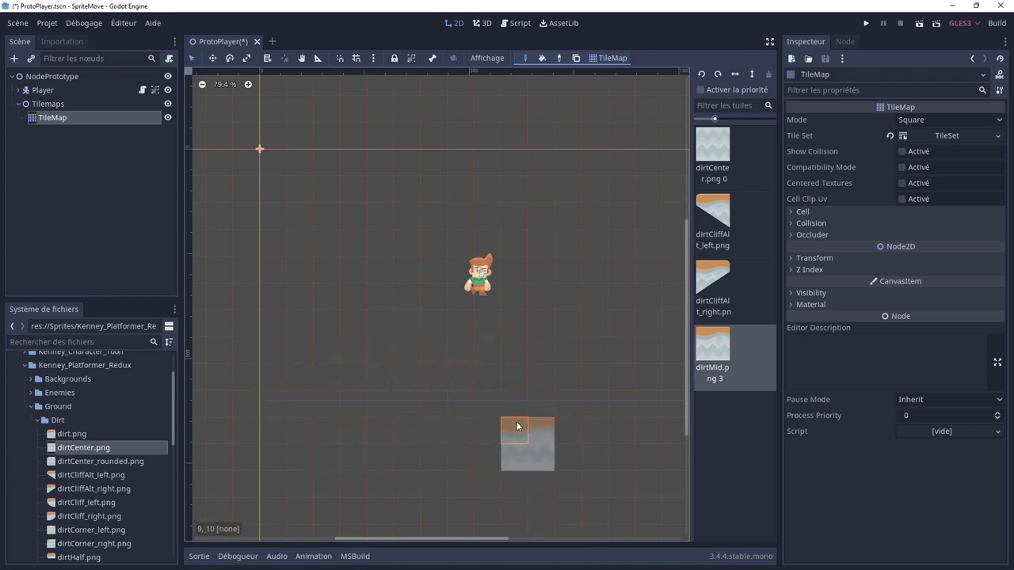
scroll(516, 422, "down", 1)
scroll(526, 420, "up", 1)
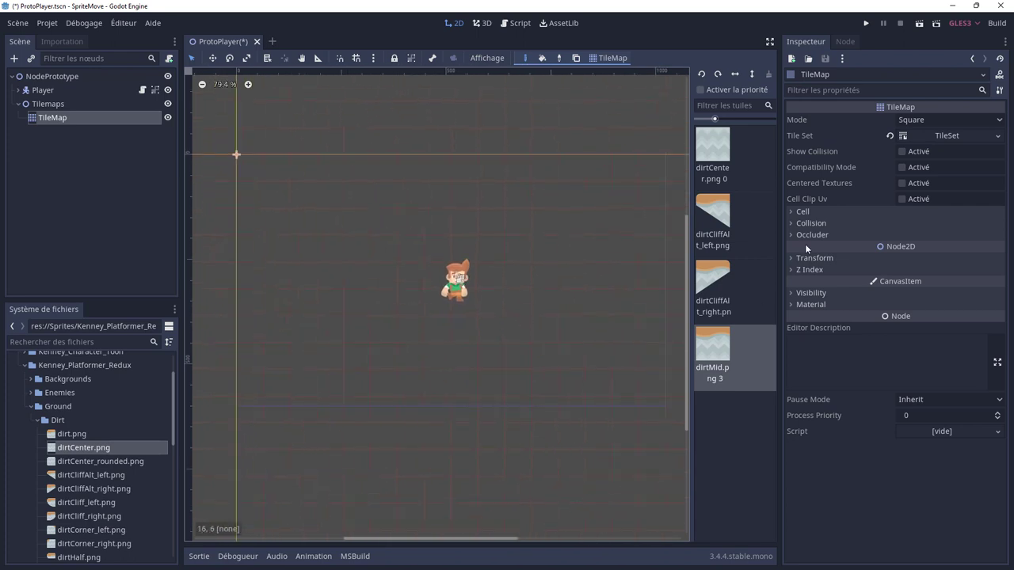
- Set the TileMap's Cell Size to 128 × 128
left_click(791, 212)
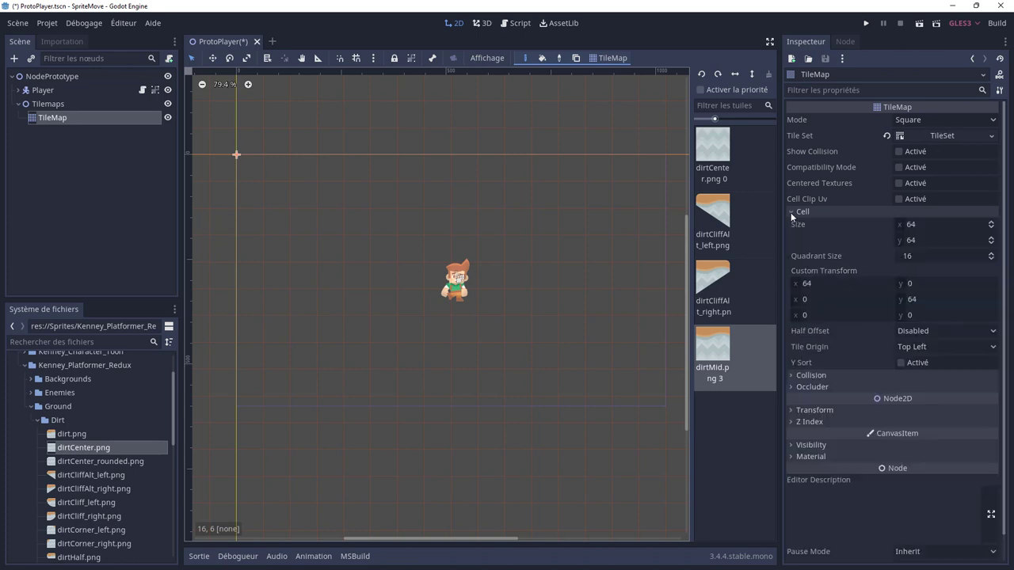
left_click(923, 225)
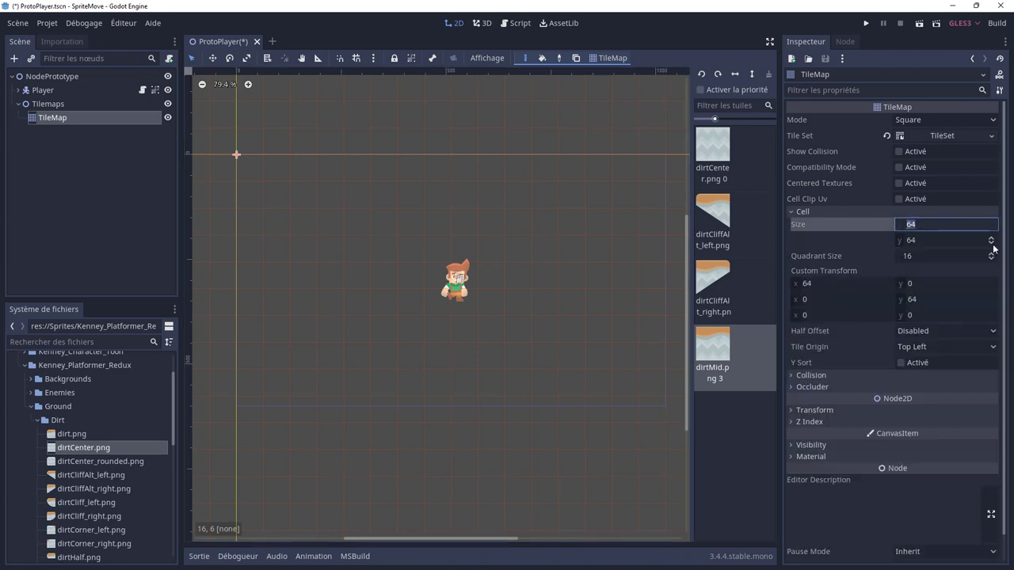
type("128")
key("Tab")
type("128")
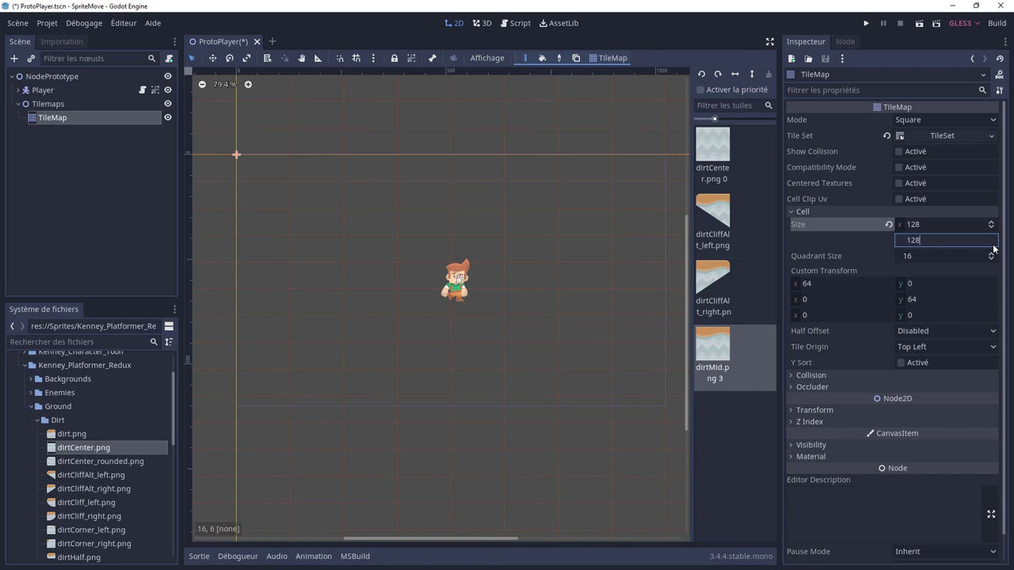
key("Tab")
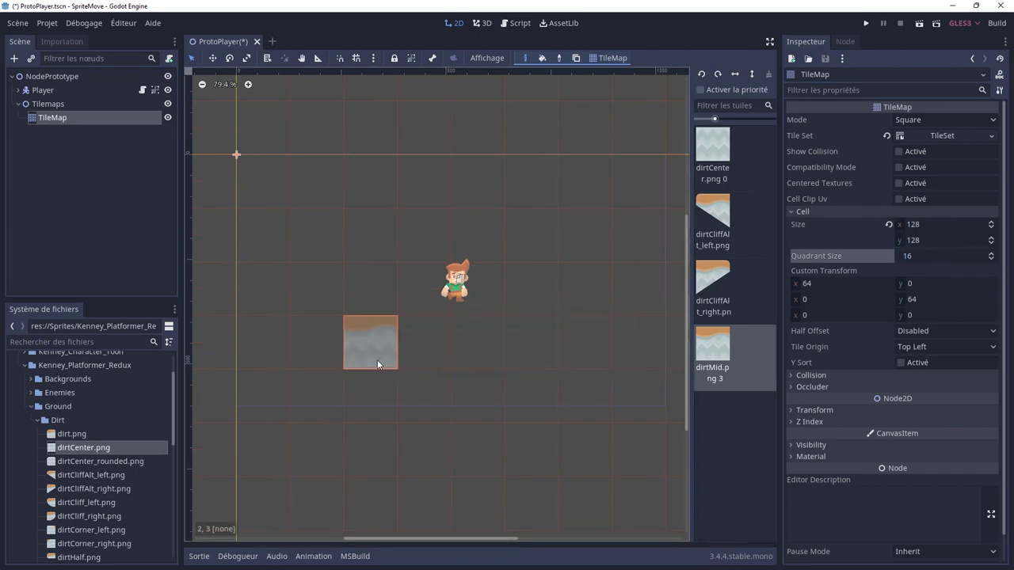
- Paint a few dirtMid tiles on the larger grid to check alignment, then erase them
left_click_drag(274, 380, 632, 398)
right_click_drag(634, 398, 270, 391)
left_click_drag(459, 354, 424, 348)
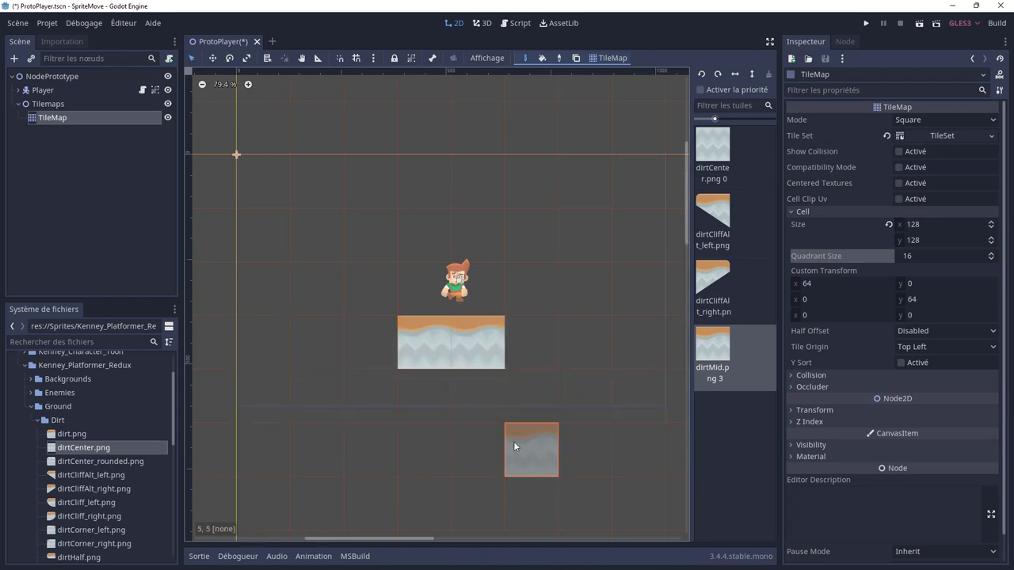
right_click(452, 353)
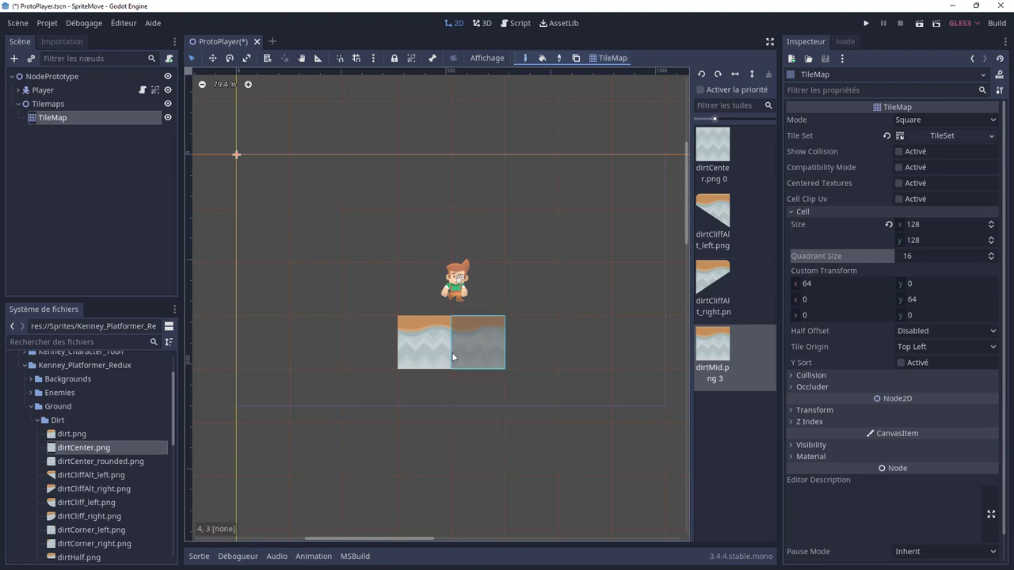
right_click(450, 354)
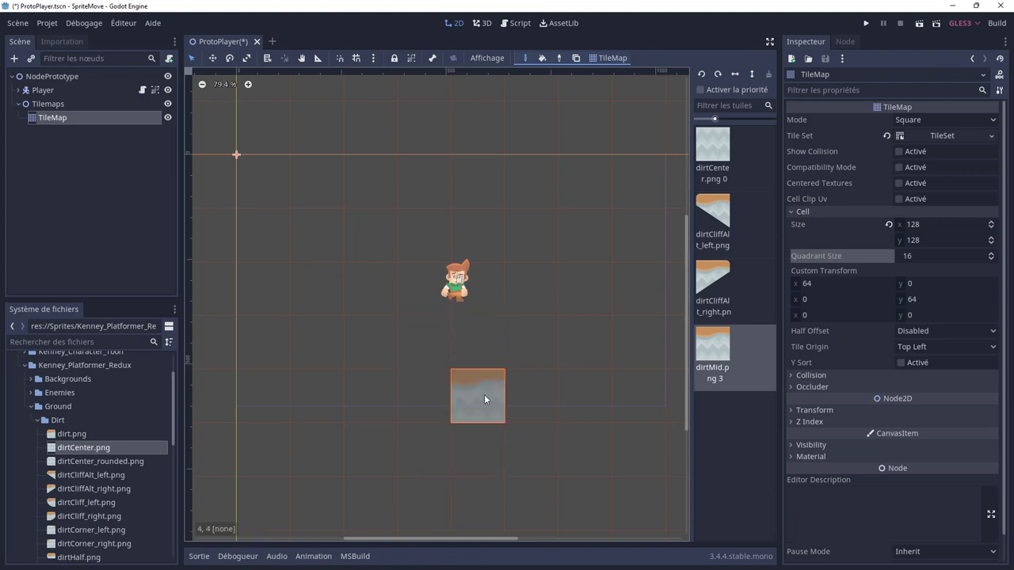
- Set the Tilemaps node's Scale to 0.5 on x and y, then reselect TileMap
left_click(52, 105)
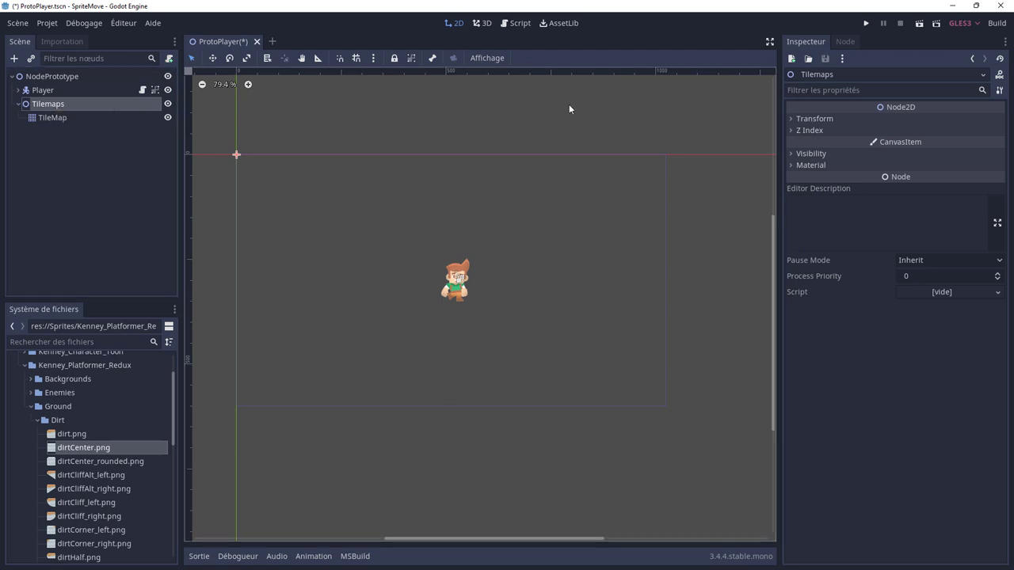
left_click(792, 119)
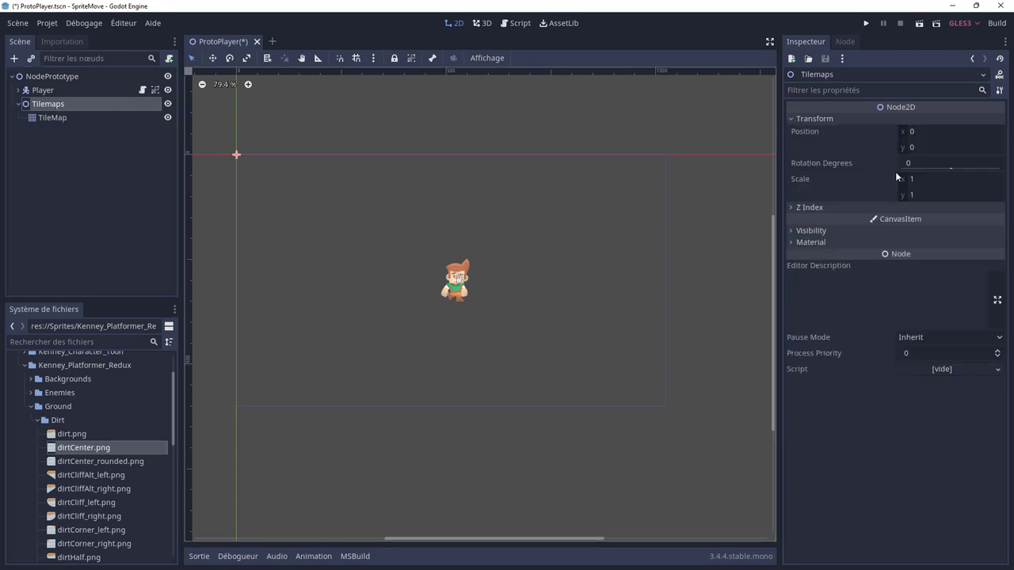
left_click(920, 179)
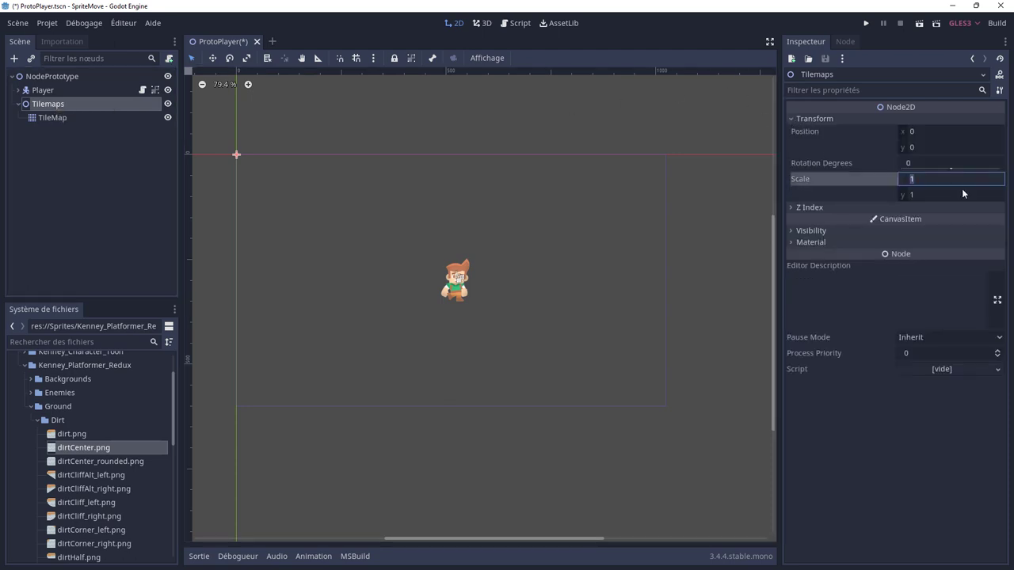
type("0.5")
key("Tab")
type("0.")
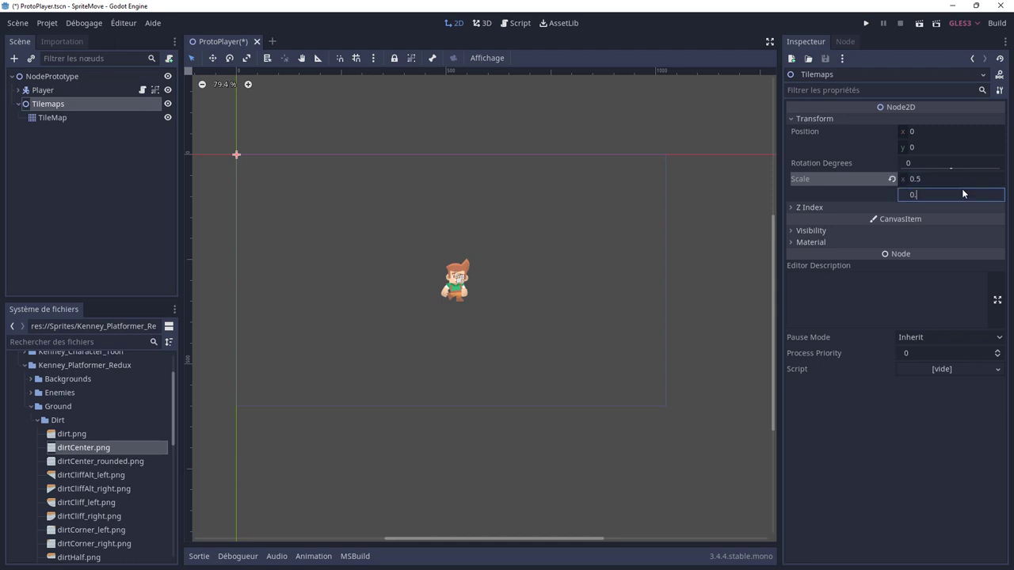
type("5")
key("Tab")
left_click(51, 117)
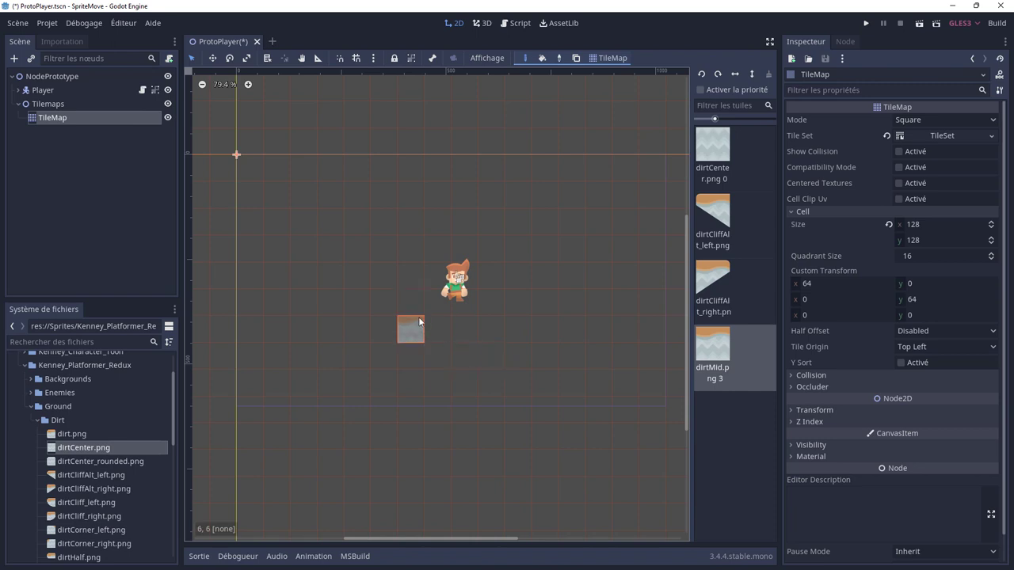
- Paint a long row of dirtMid ground tiles, removing a stray second row
left_click_drag(256, 382, 659, 409)
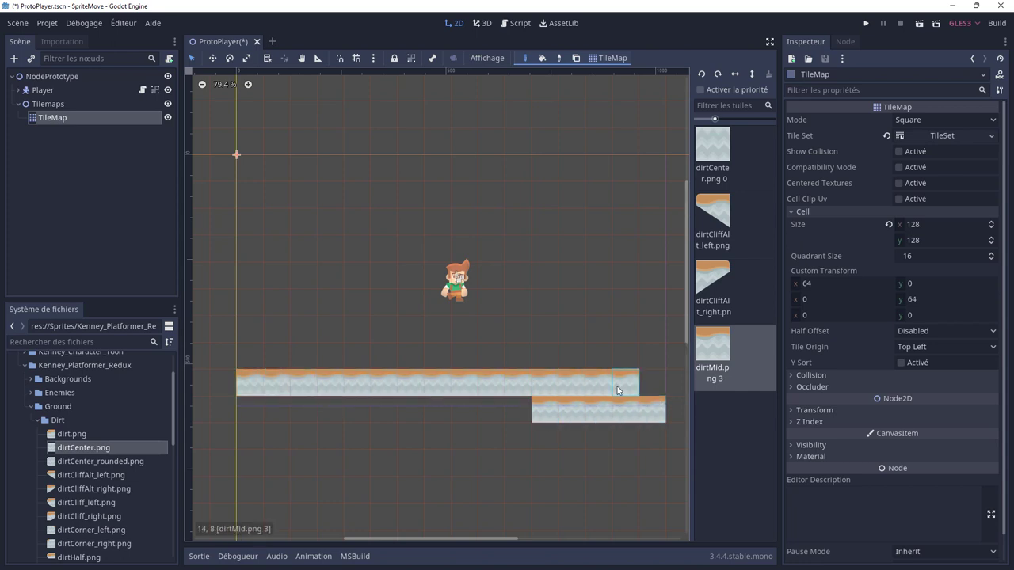
right_click_drag(659, 409, 501, 402)
scroll(570, 424, "down", 2)
scroll(586, 430, "right", 2)
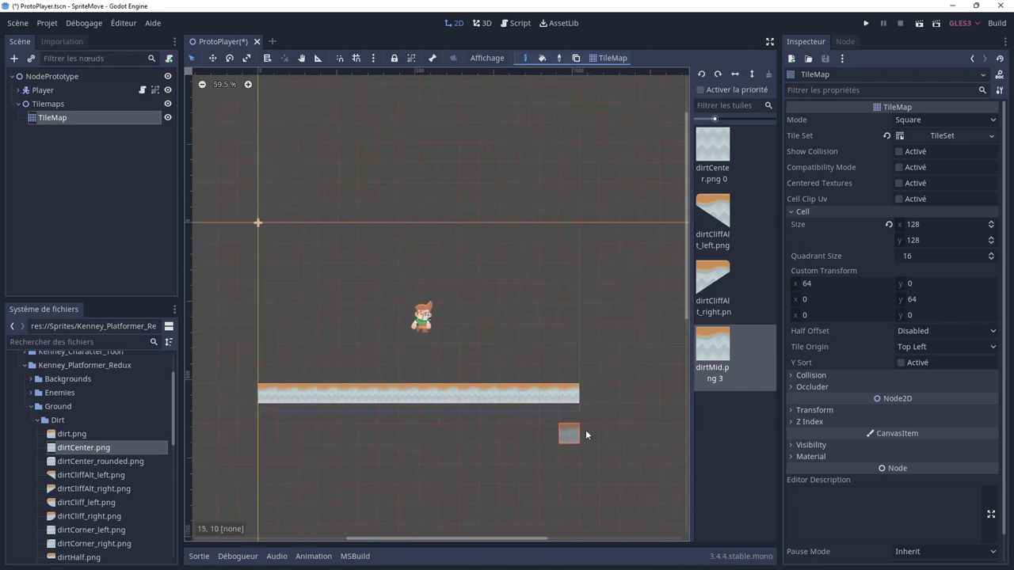
scroll(471, 429, "right", 2)
left_click_drag(472, 385, 659, 386)
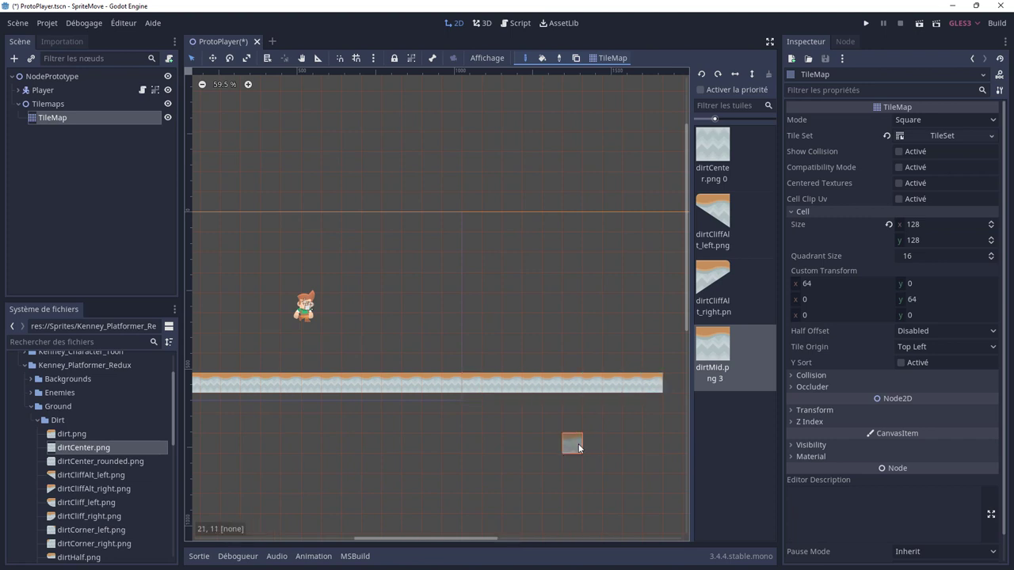
middle_click_drag(578, 444, 358, 452)
left_click_drag(455, 392, 634, 393)
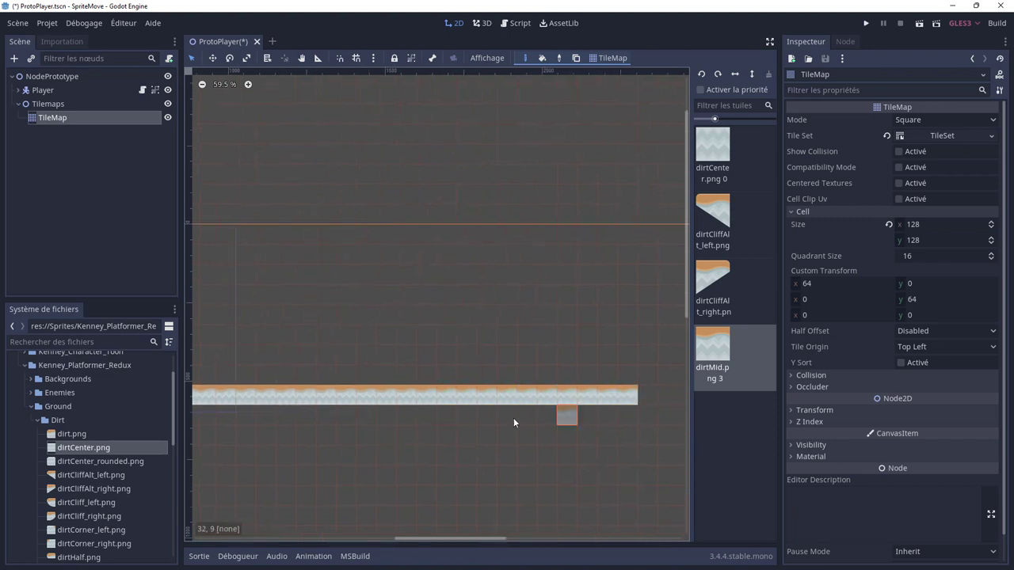
scroll(598, 454, "left", 2)
scroll(586, 453, "left", 2)
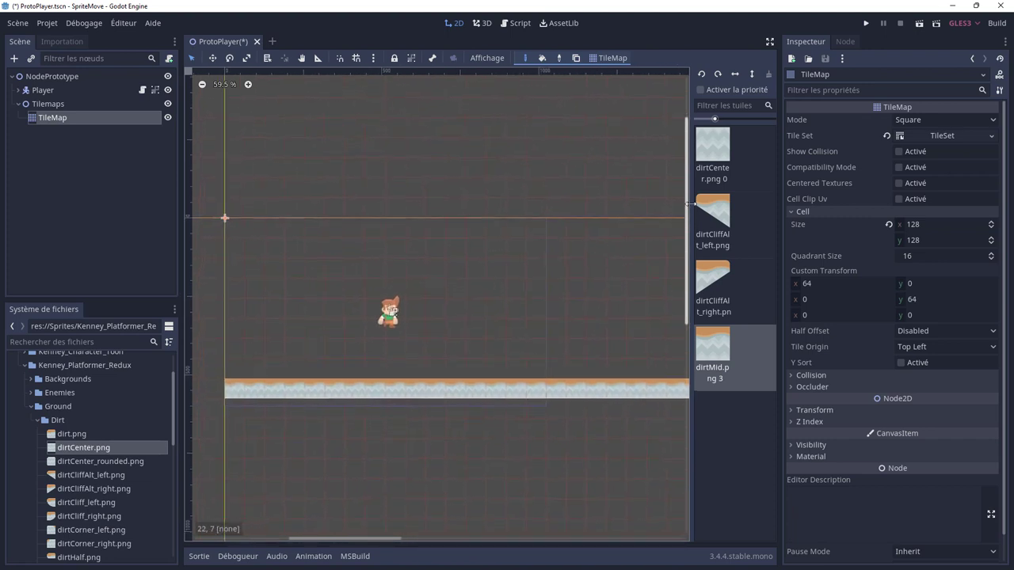
- Paint a row of dirtCenter tiles beneath the dirtMid strip
left_click(716, 159)
left_click_drag(236, 409, 586, 412)
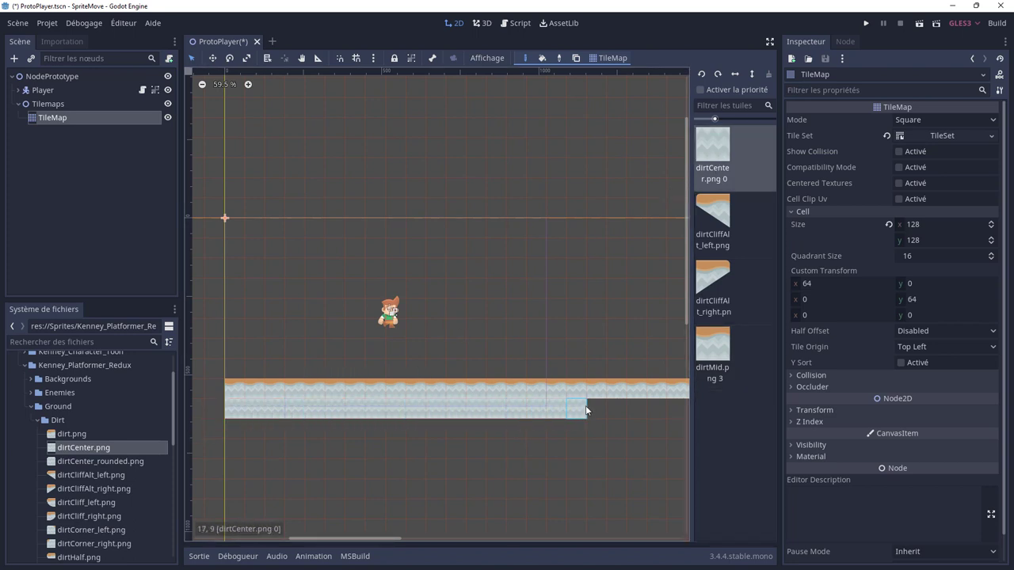
scroll(476, 422, "right", 2)
scroll(412, 421, "down", 2)
left_click_drag(412, 337, 664, 340)
scroll(475, 432, "left", 3)
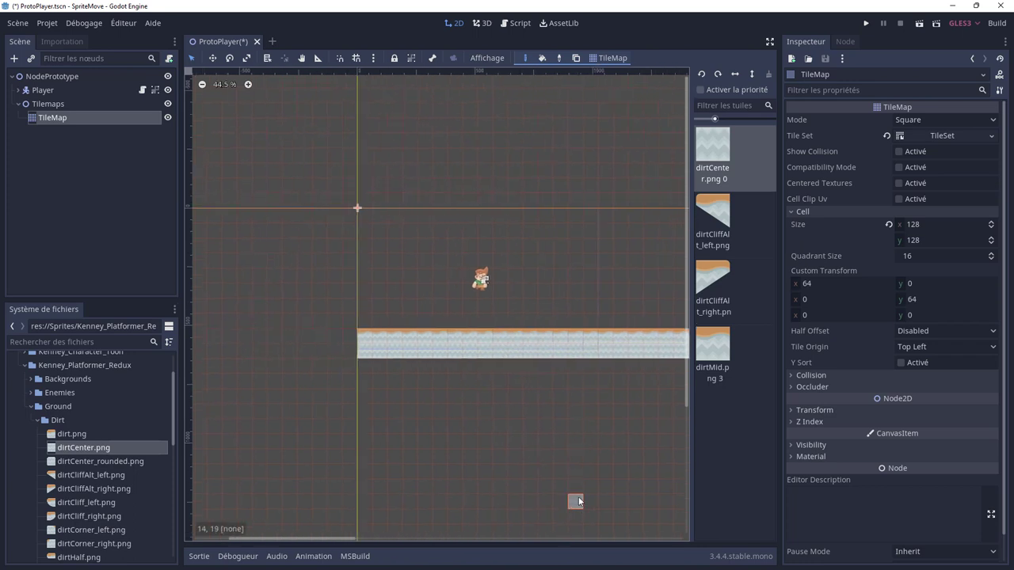
scroll(466, 418, "up", 1)
scroll(466, 418, "up", 2)
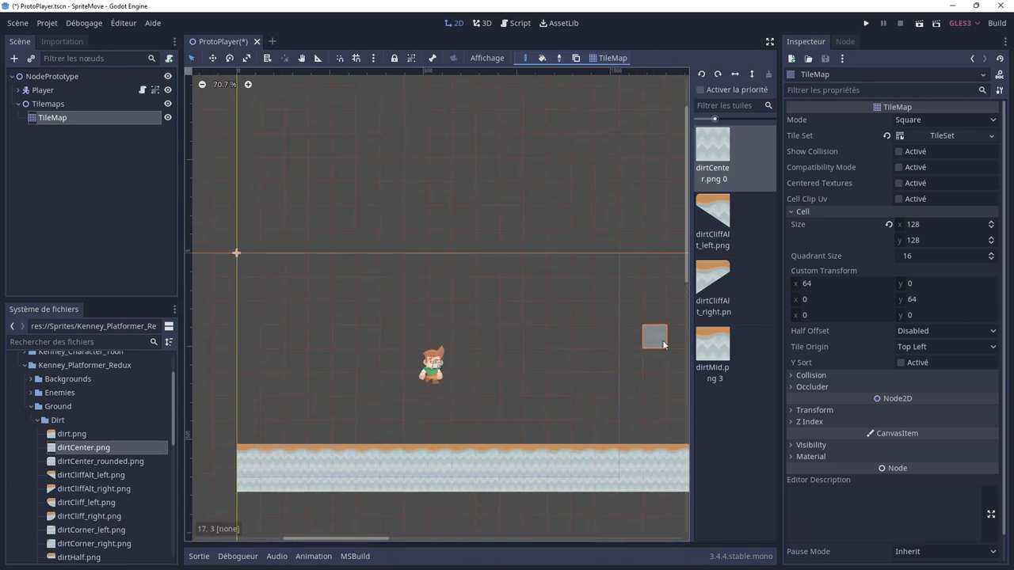
left_click(715, 218)
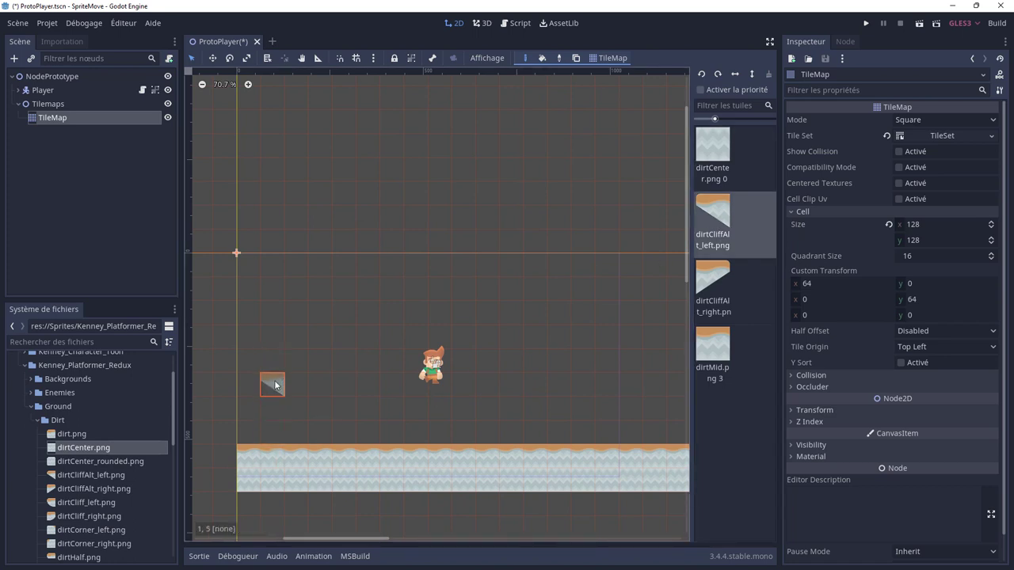
- Build a floating ledge of dirtCliffAlt_left, dirtMid tiles and dirtCliffAlt_right, then save and run
left_click(275, 386)
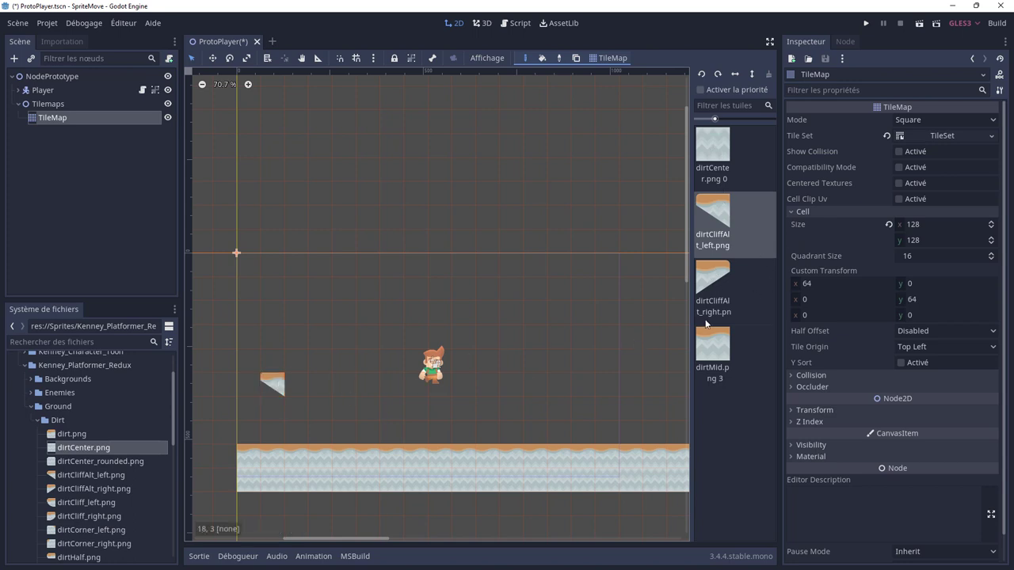
left_click(711, 347)
left_click_drag(296, 386, 343, 389)
left_click(712, 281)
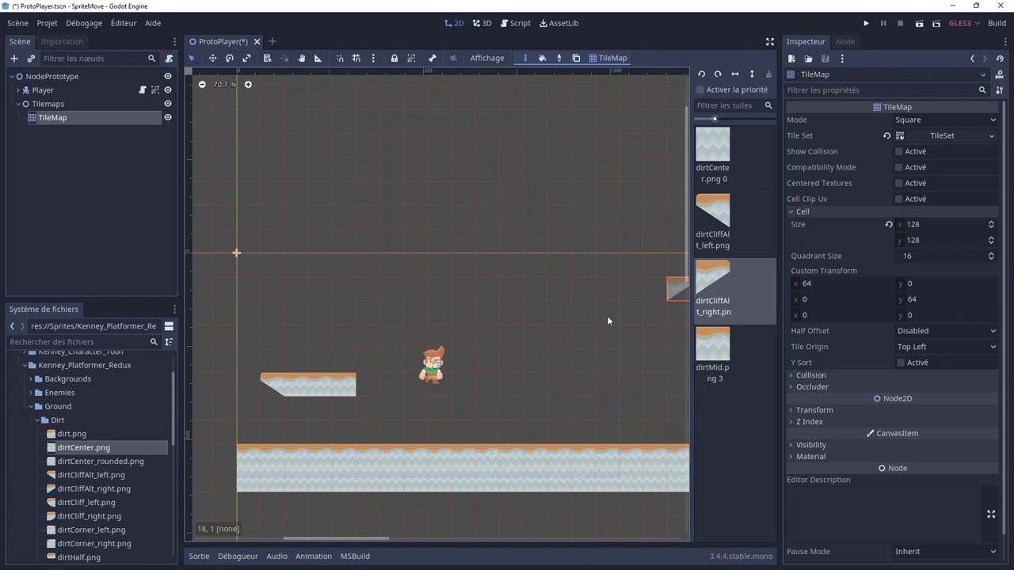
left_click(369, 385)
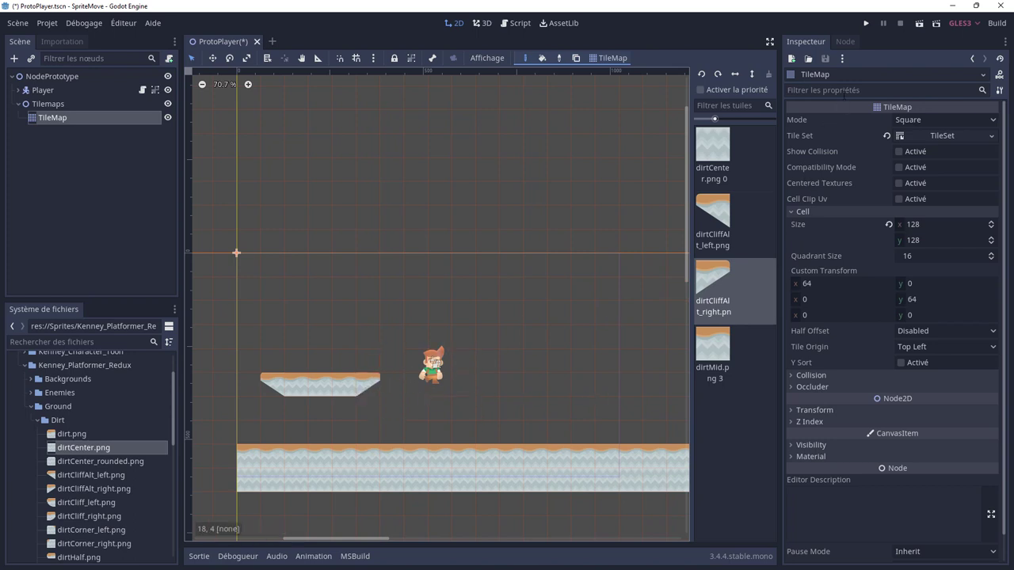
left_click(866, 23)
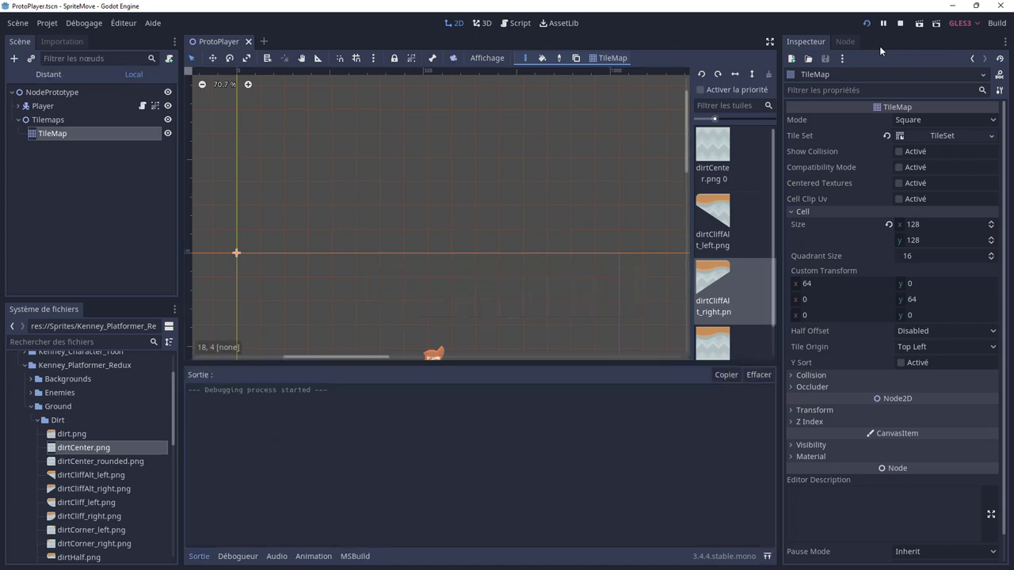
- Walk and jump the character onto the floating platform, then close the game window
key("Left")
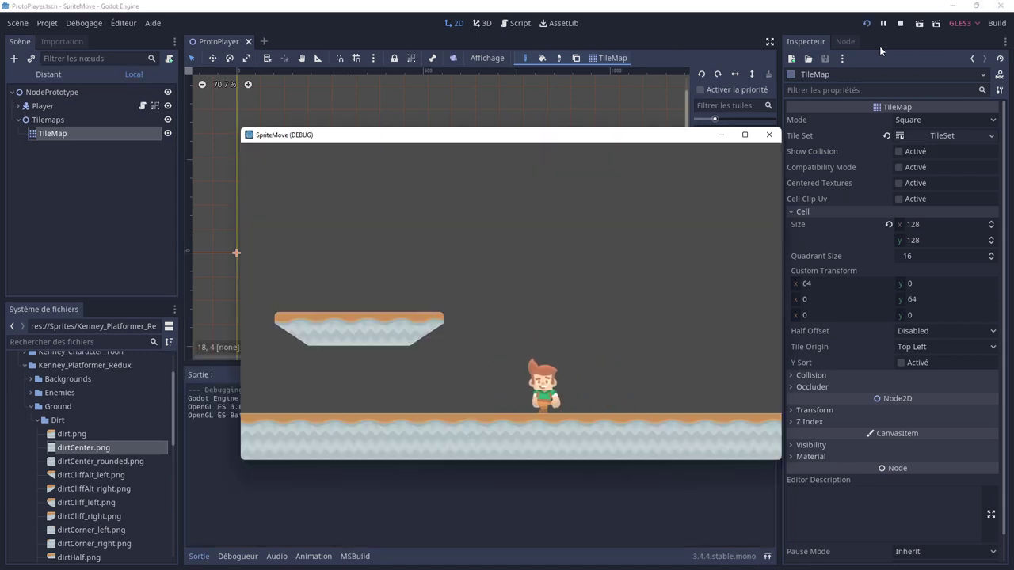
key("Up")
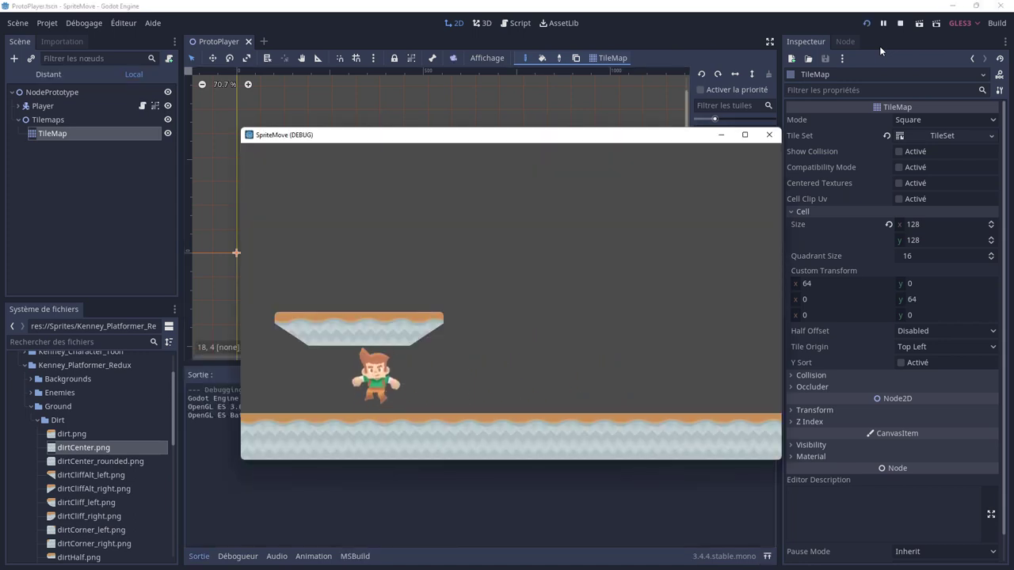
key("Right")
key("Up")
key("Left")
key("Right")
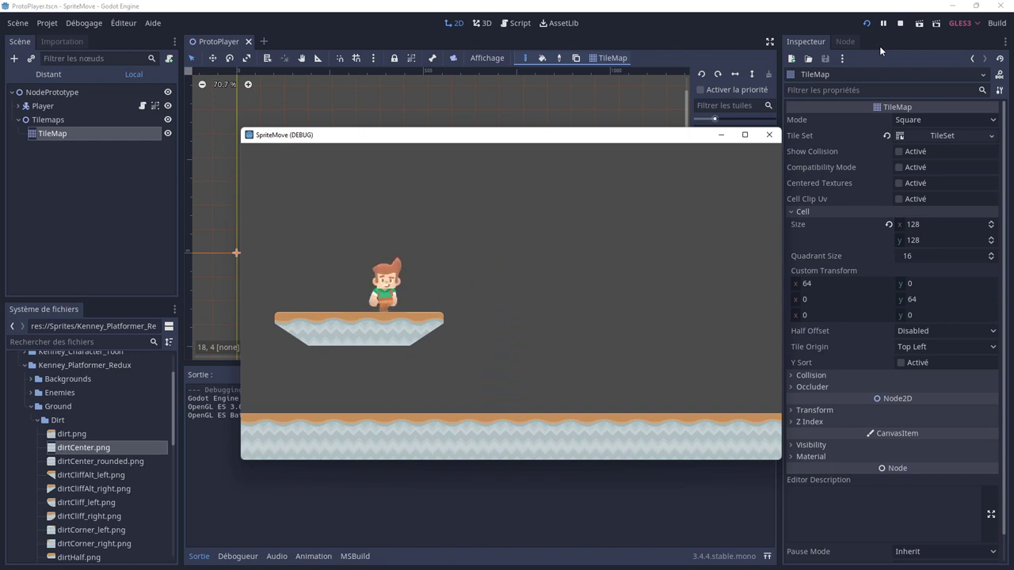
key("Up")
key("Left")
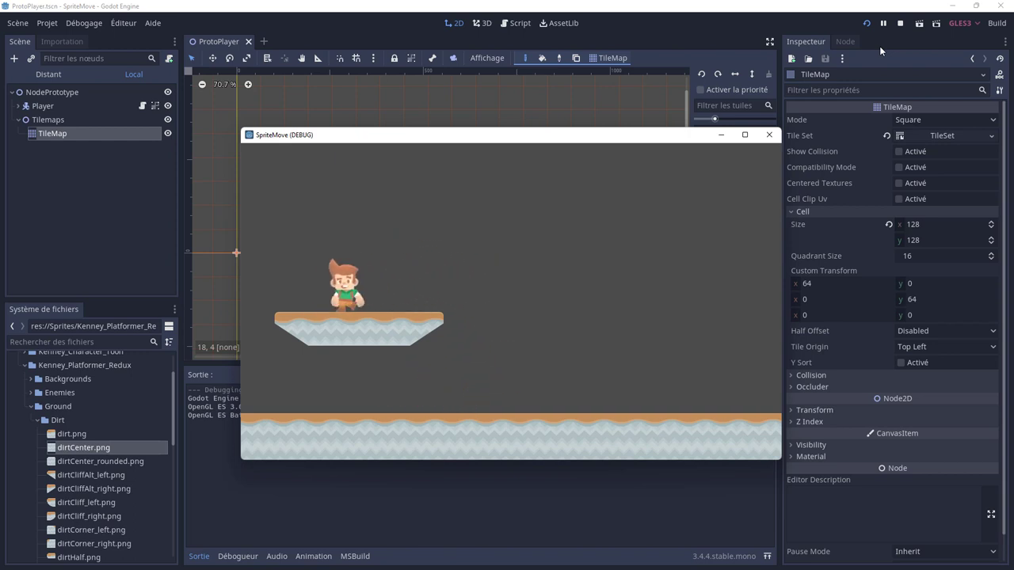
key("Right")
key("Left")
key("Right")
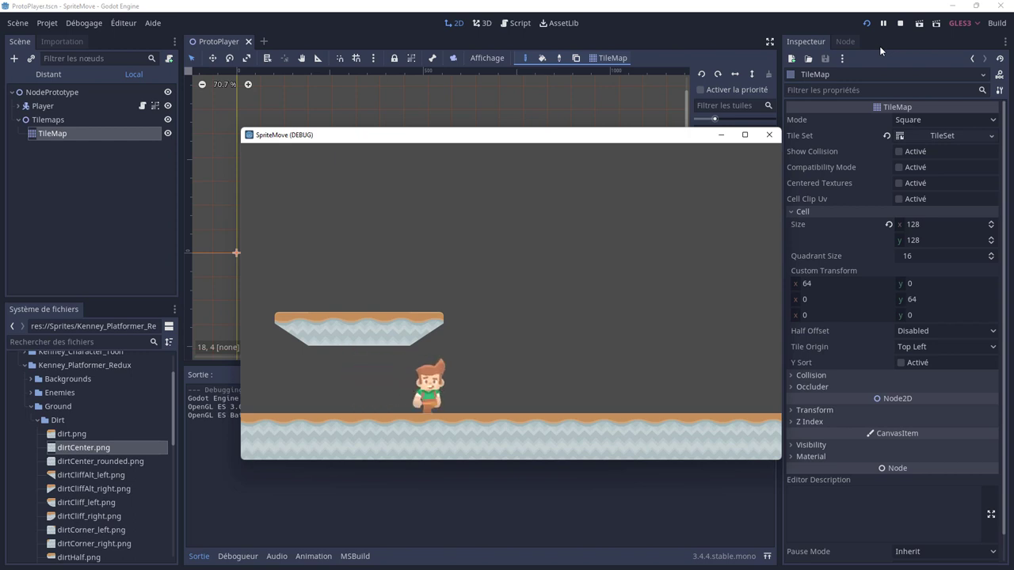
key("Up")
key("Left")
key("Up")
key("Left")
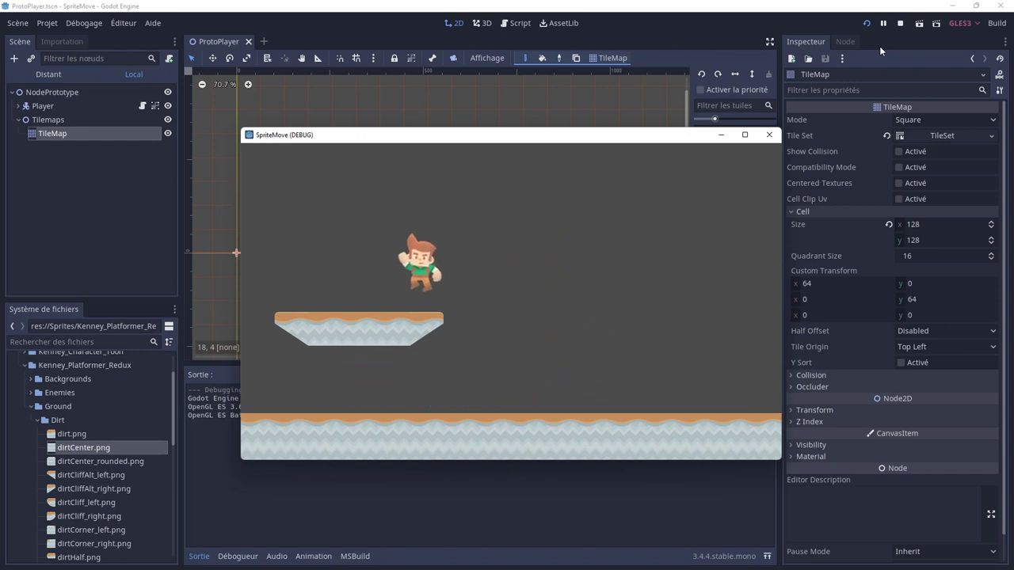
left_click(768, 135)
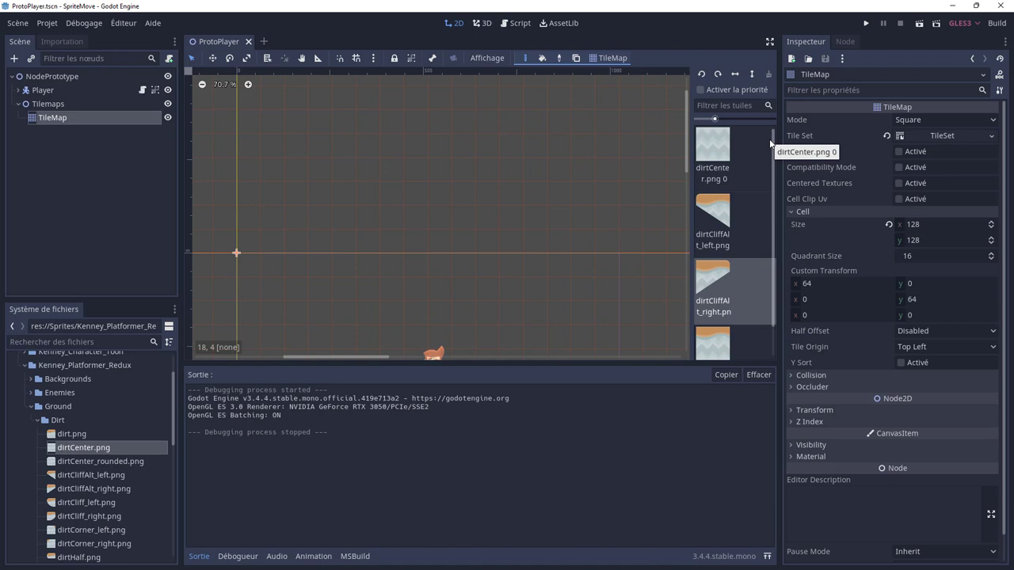
- Open the TileSet resource and select the dirtCliffAlt tile to view its sloped collision
scroll(451, 202, "down", 2)
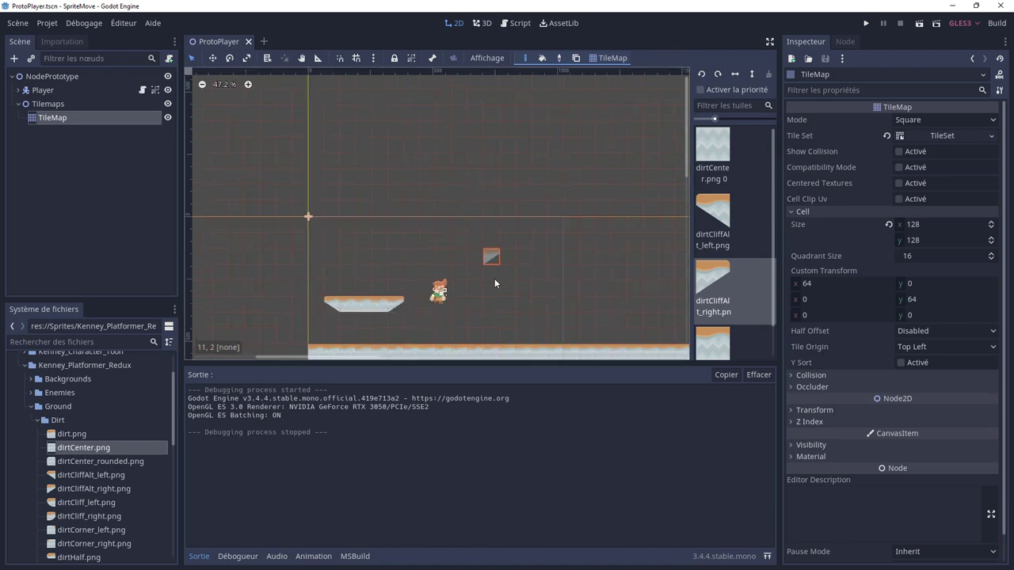
middle_click_drag(490, 278, 462, 241)
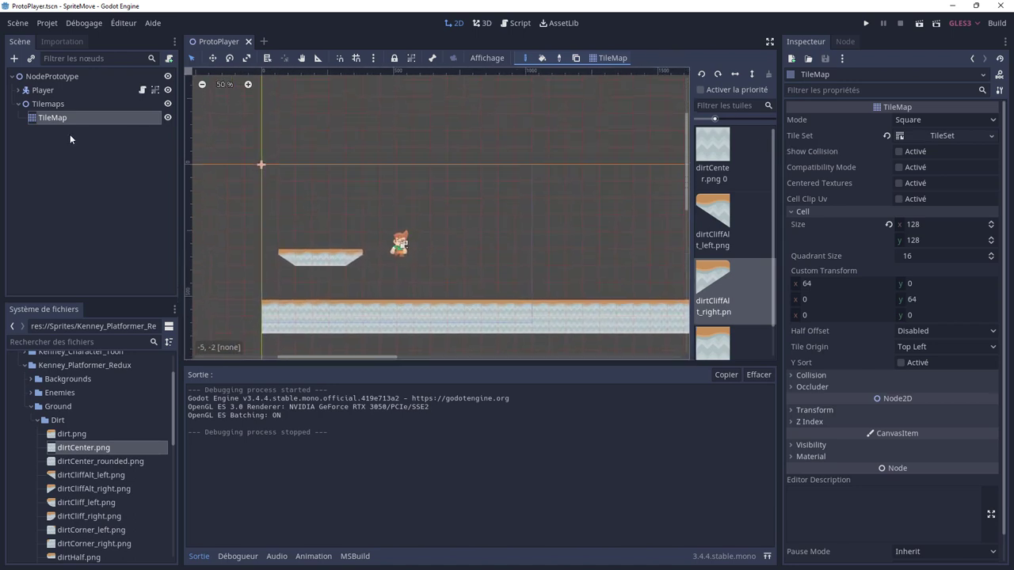
left_click(940, 136)
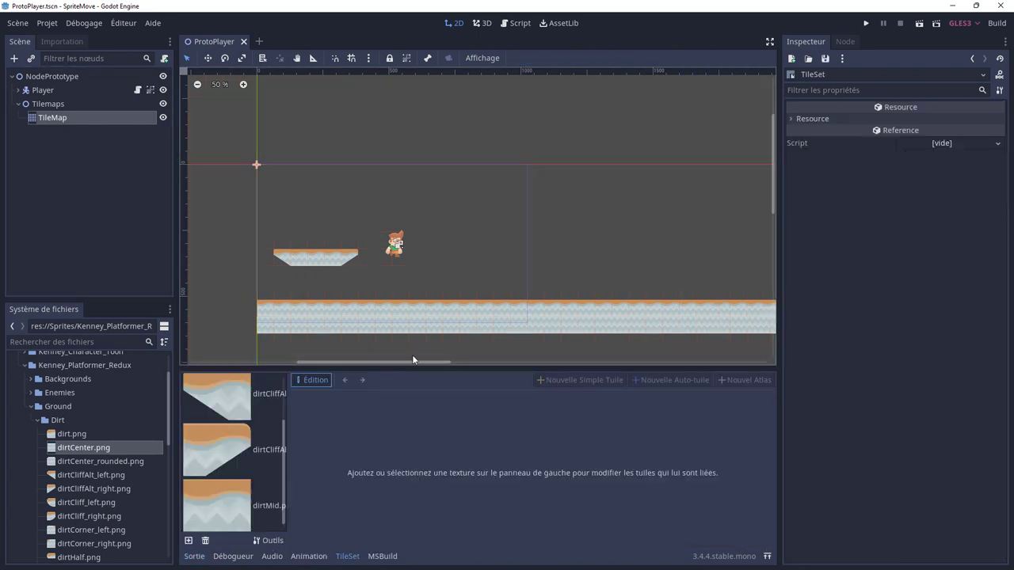
left_click(224, 459)
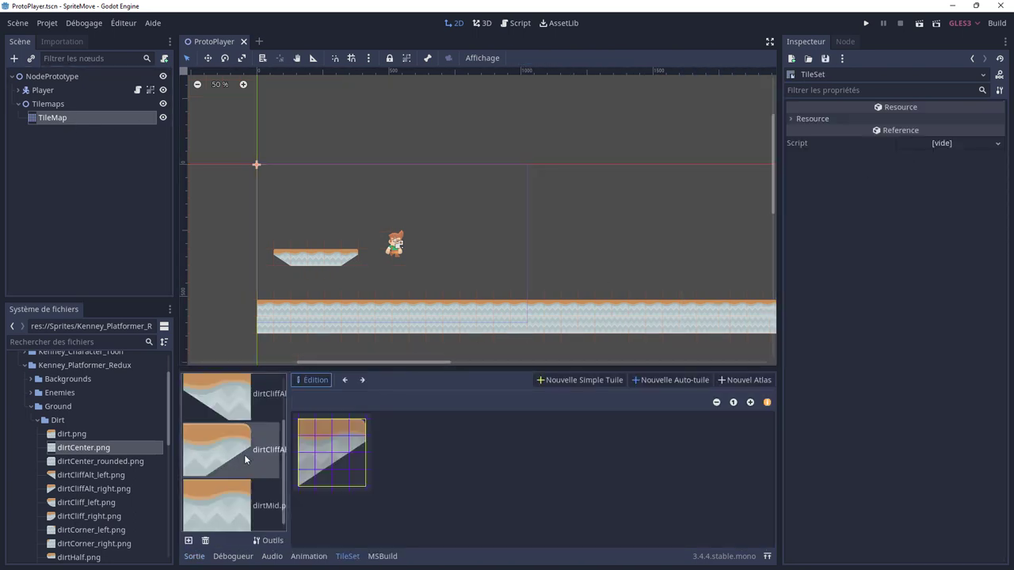
left_click(331, 460)
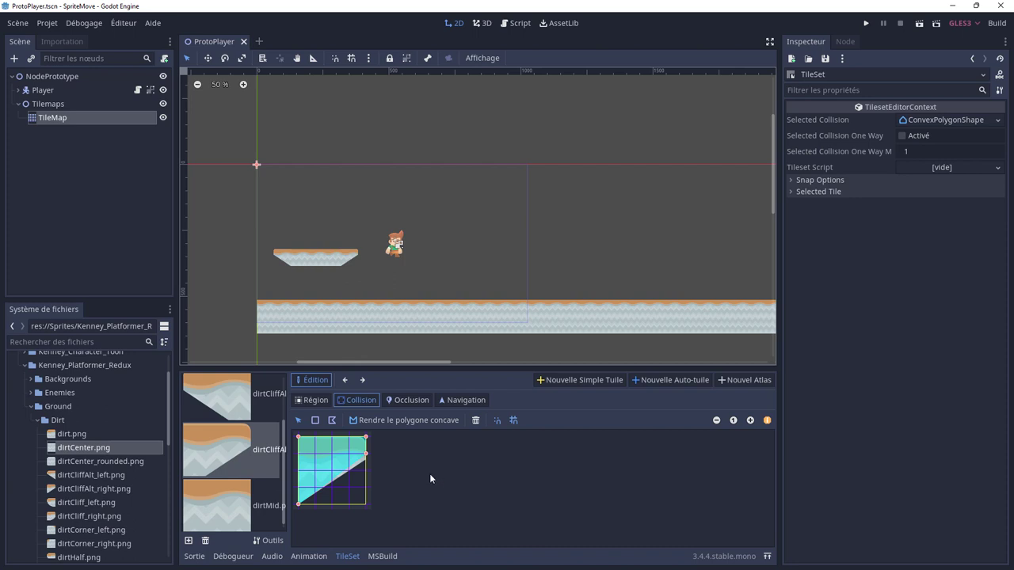
- Run the game, walk the player along the ground, jump onto the floating platform, then stop
left_click(868, 25)
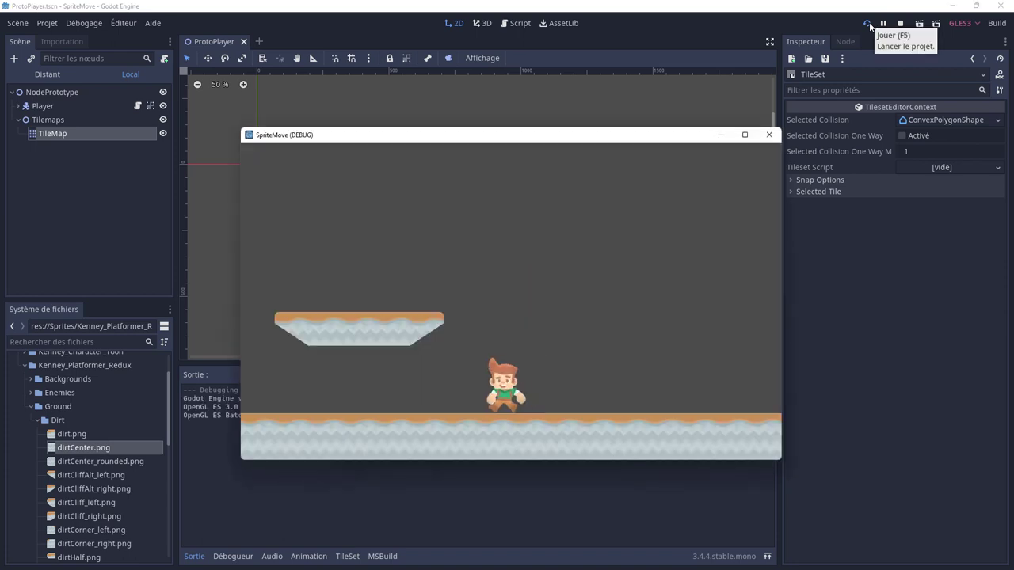
key("Right")
key("Left")
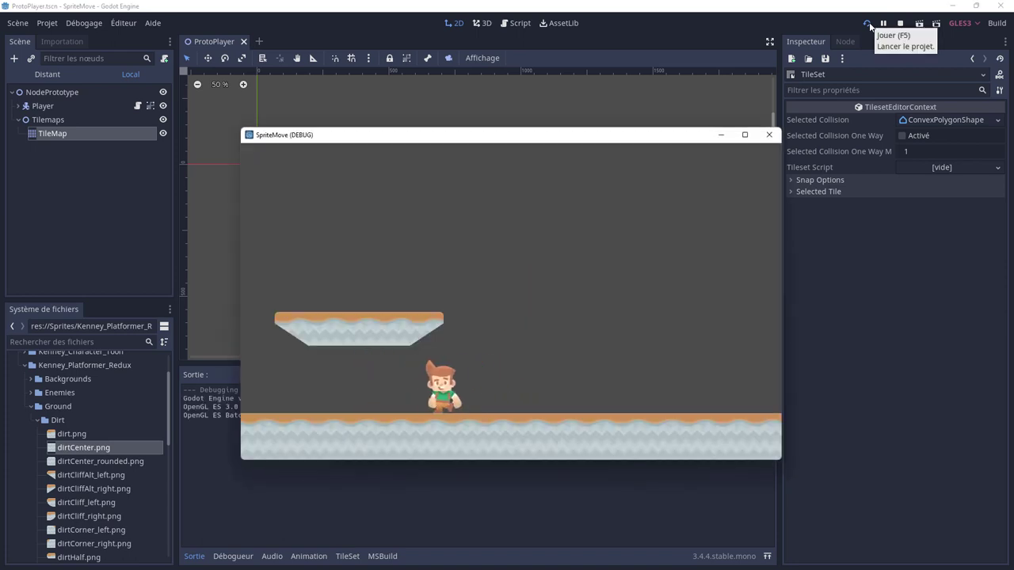
key("Right")
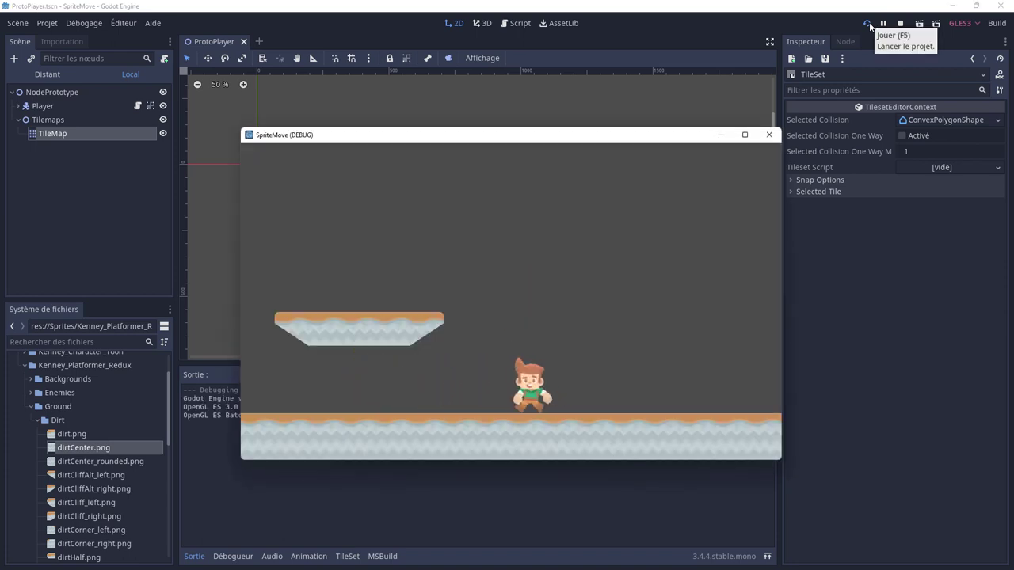
key("Left")
key("Right")
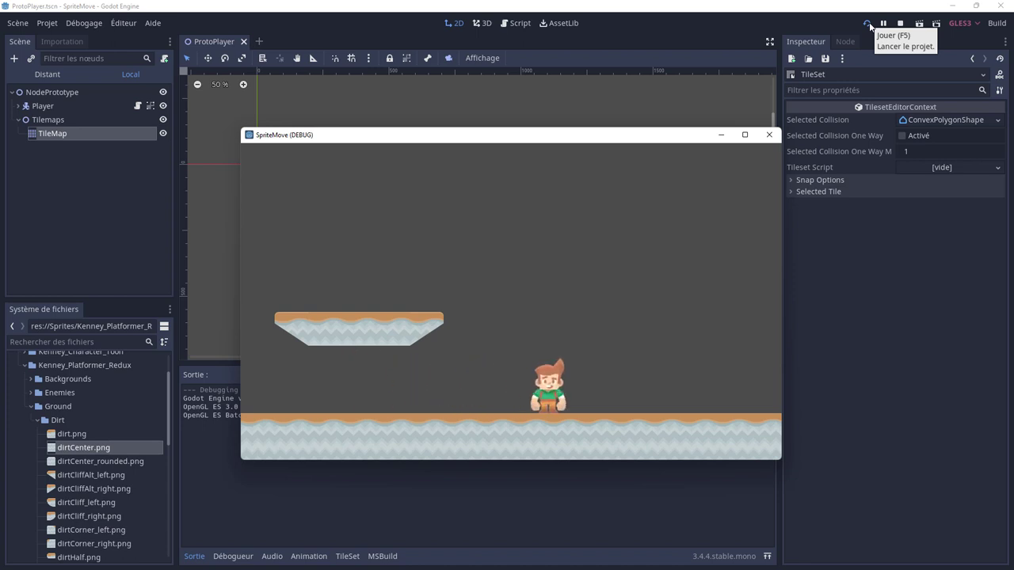
key("Left")
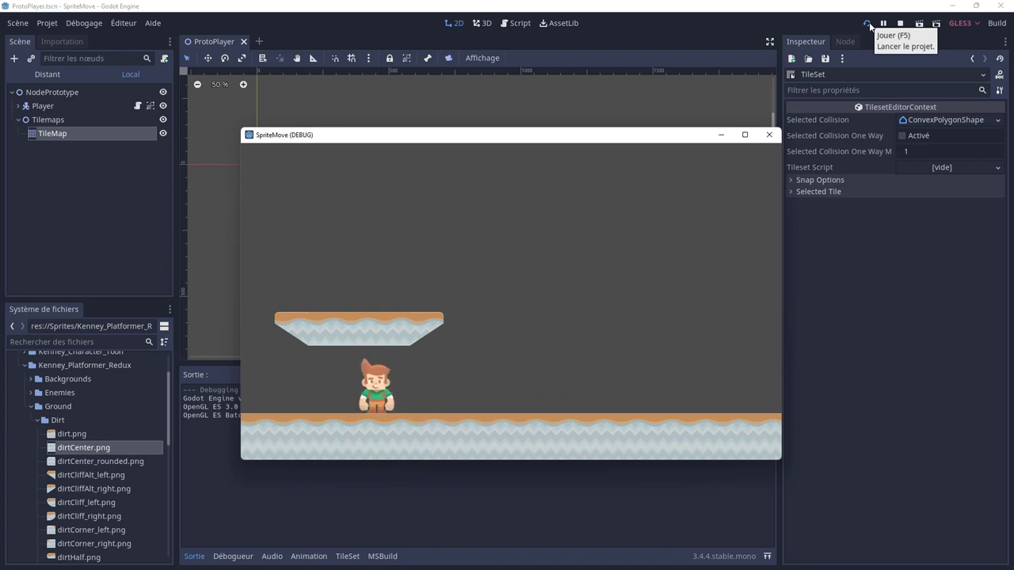
key("Right")
key("Up")
key("Left")
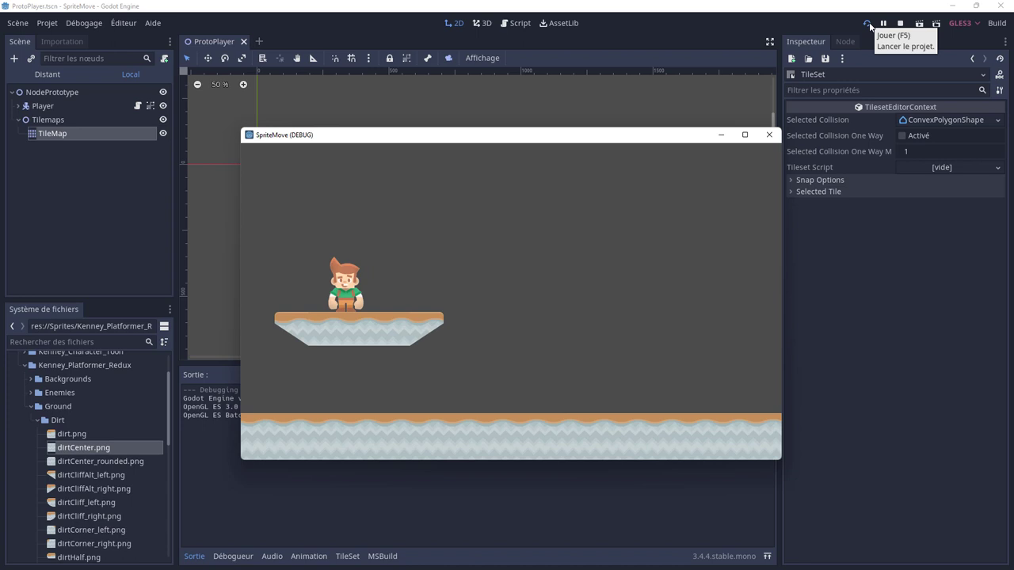
left_click(768, 134)
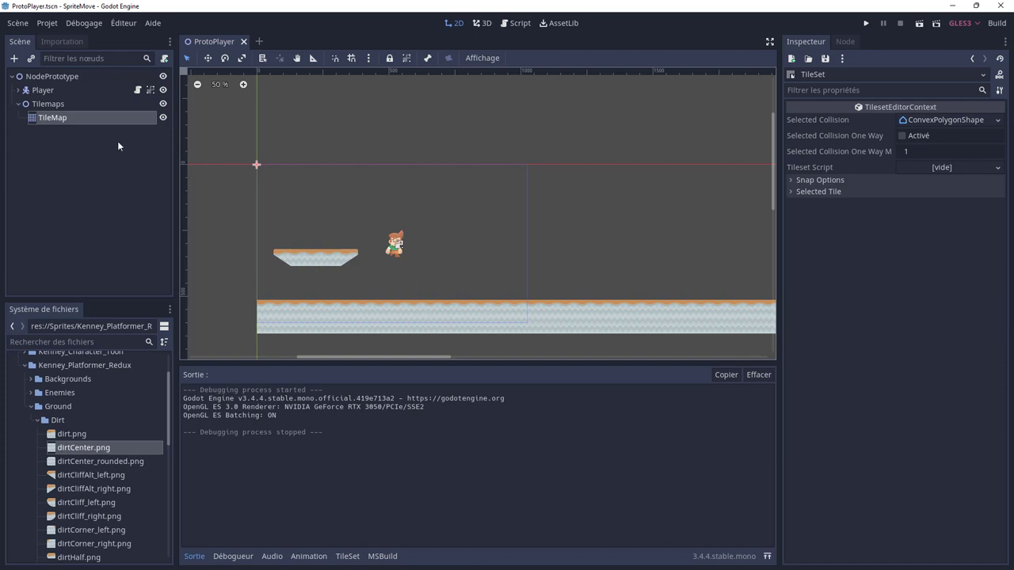
- Open the TileMap's tileset and make the dirtMid tile's collision one-way
left_click(61, 121)
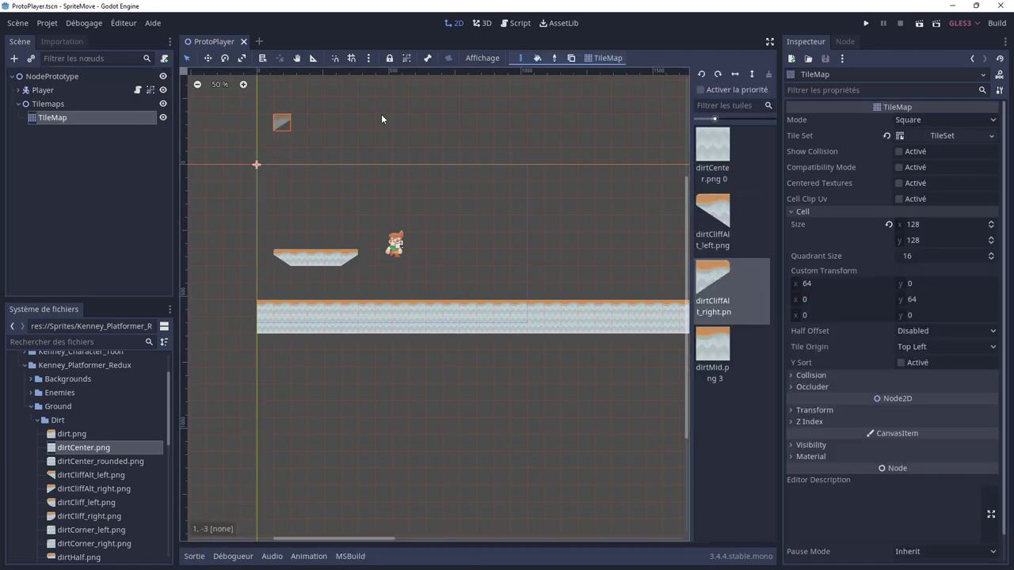
left_click(927, 135)
scroll(252, 434, "up", 2)
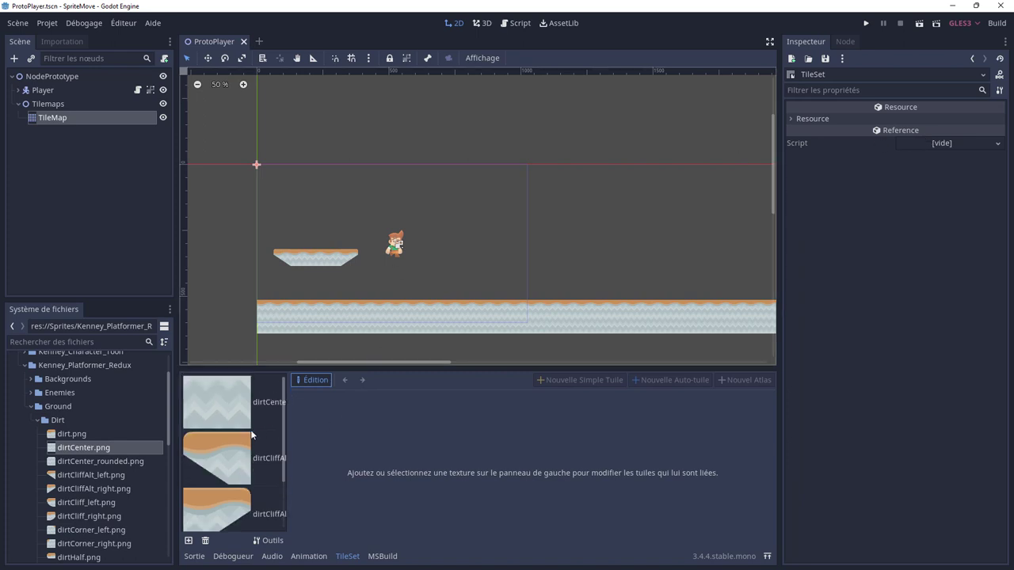
scroll(258, 419, "down", 2)
left_click(219, 501)
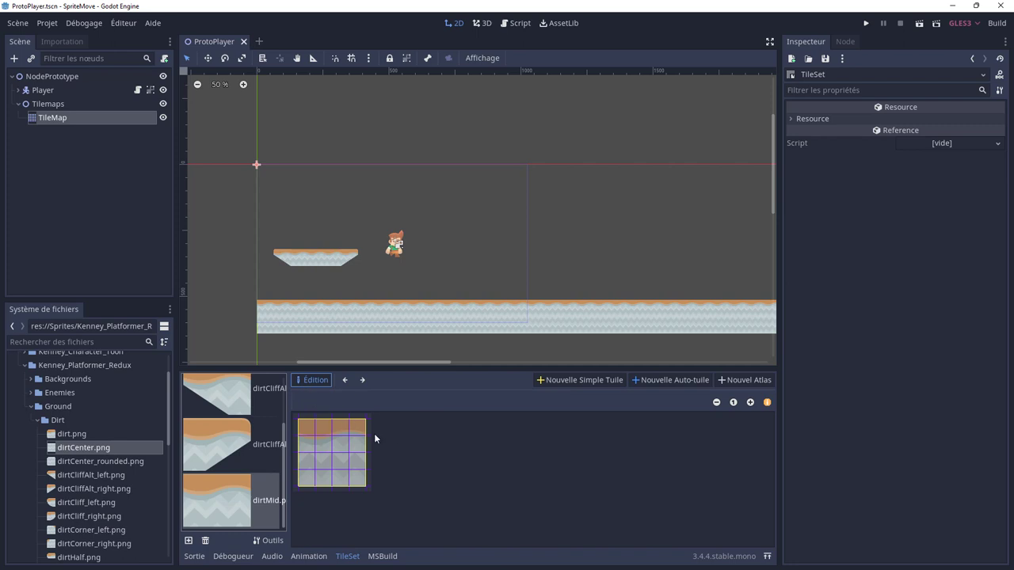
left_click(327, 451)
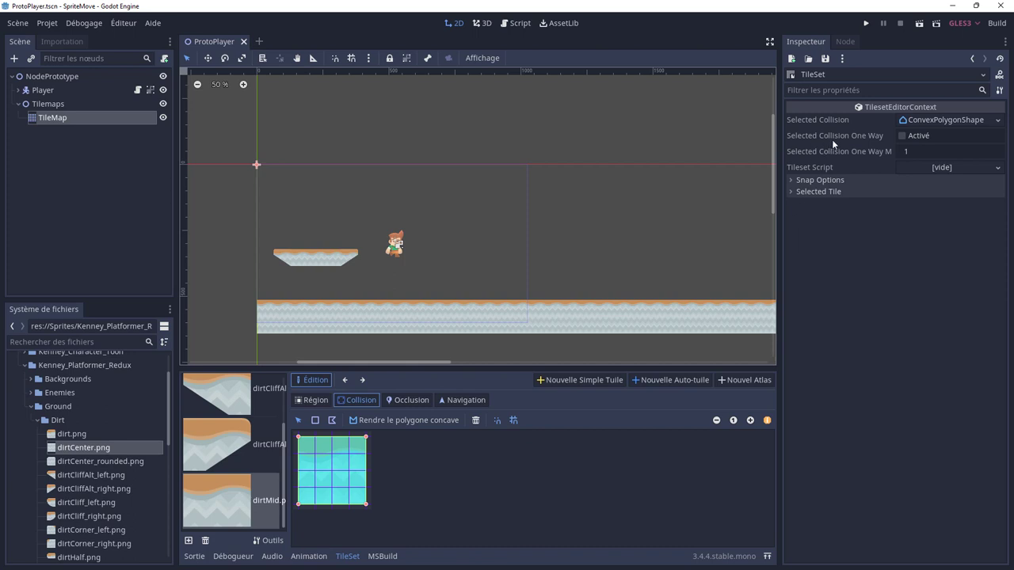
left_click(902, 137)
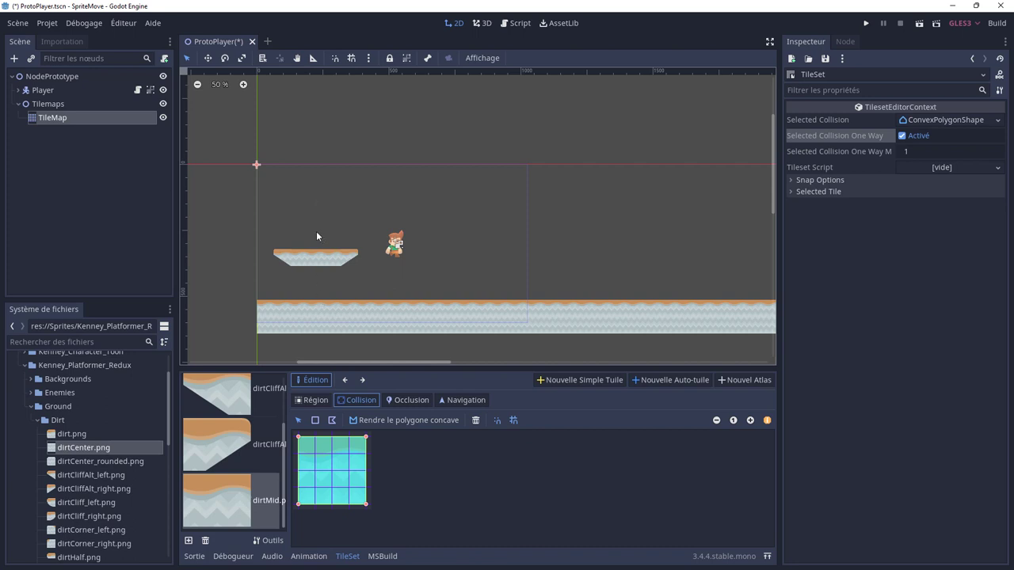
- Turn on one-way collision for the sloped dirtCliffAlt tile as well
left_click(232, 424)
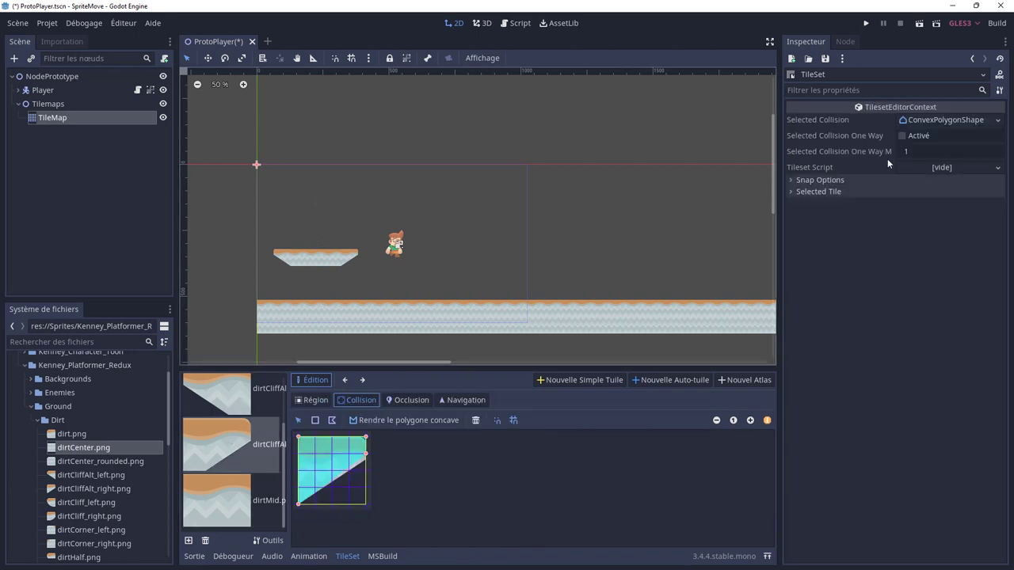
left_click(216, 394)
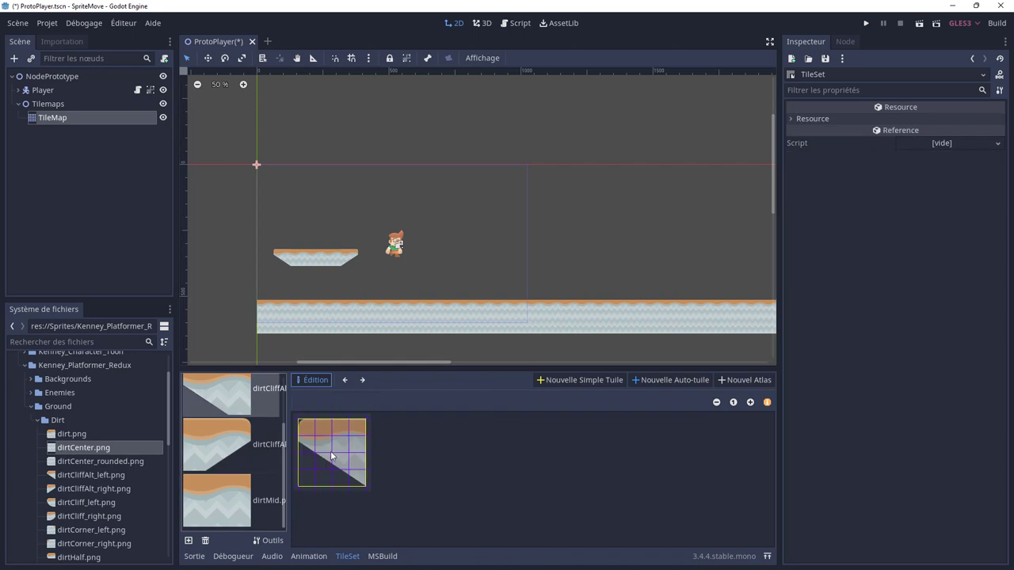
left_click(902, 136)
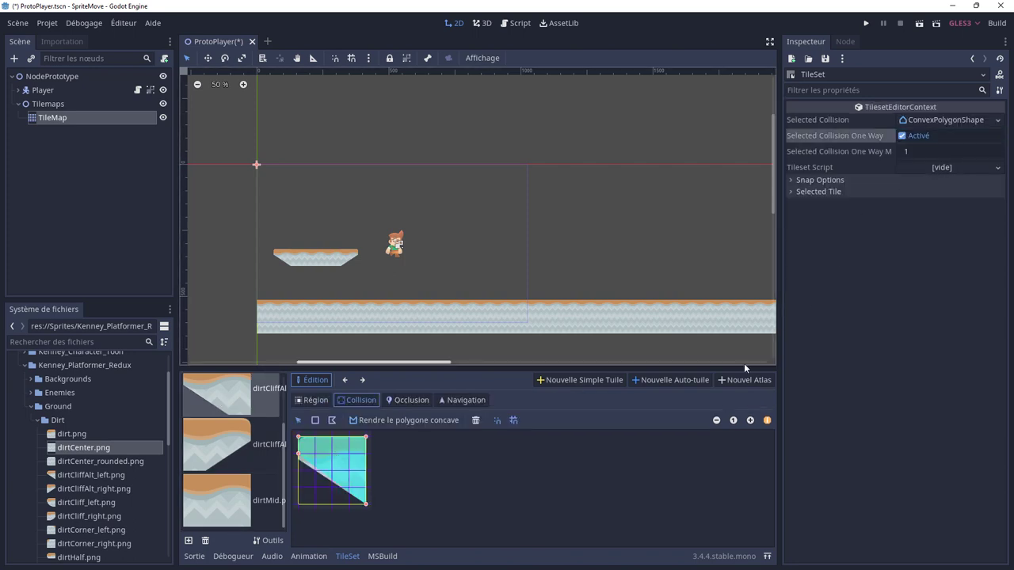
left_click_drag(782, 282, 860, 282)
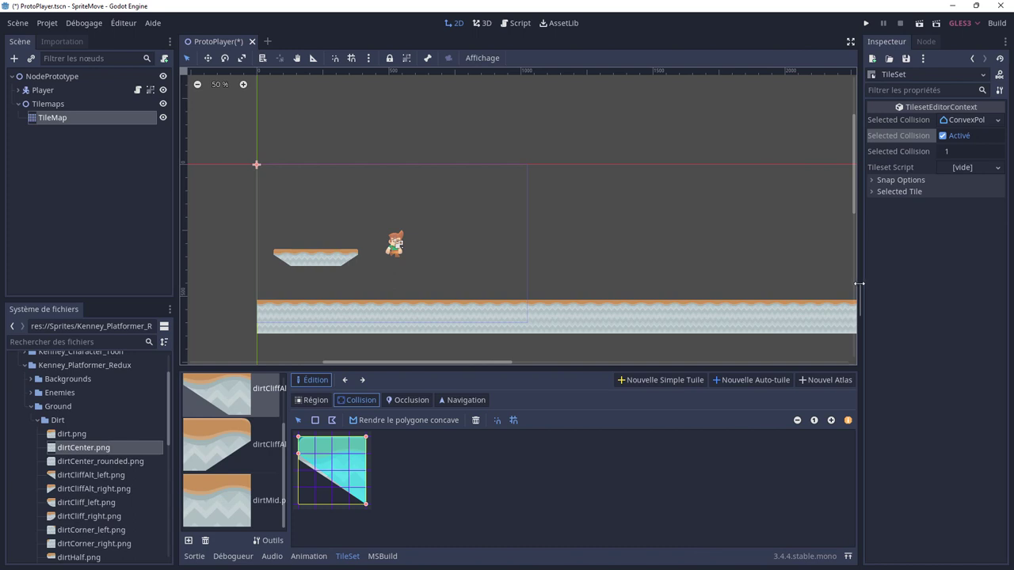
left_click_drag(858, 283, 856, 294)
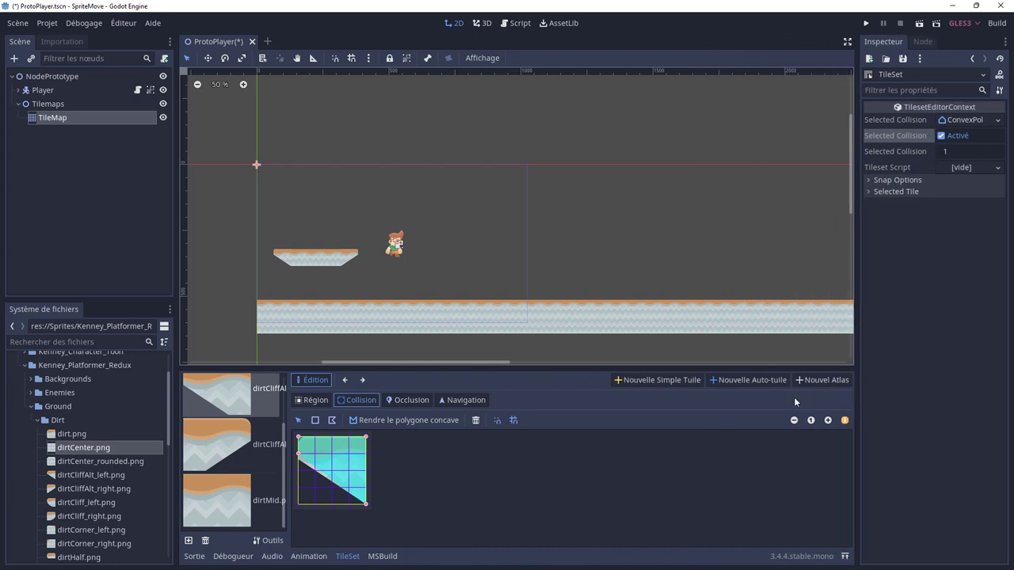
- Run the game, jump the player up through the platform and drop off it, then stop
left_click(867, 25)
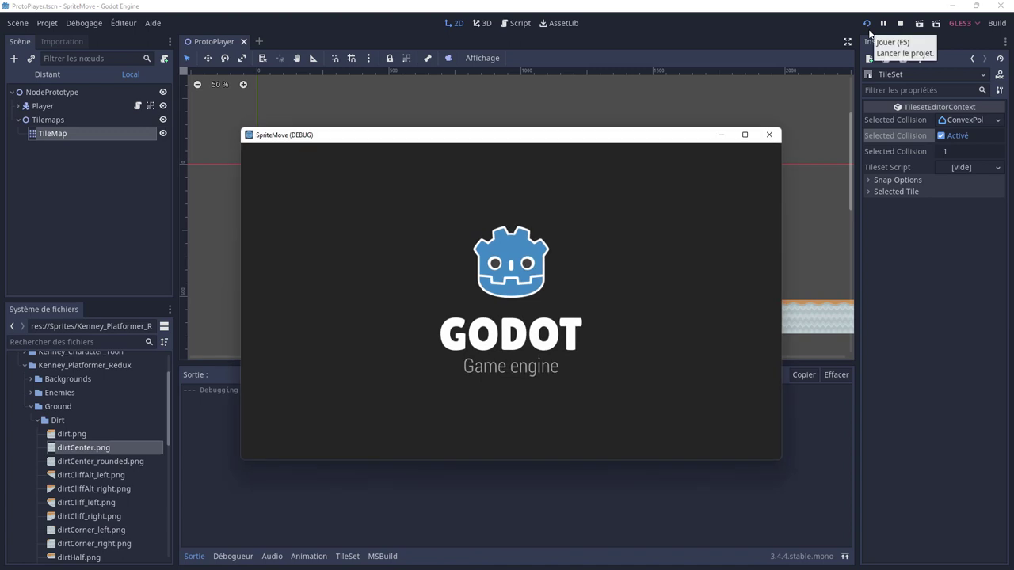
key("Left")
key("Up")
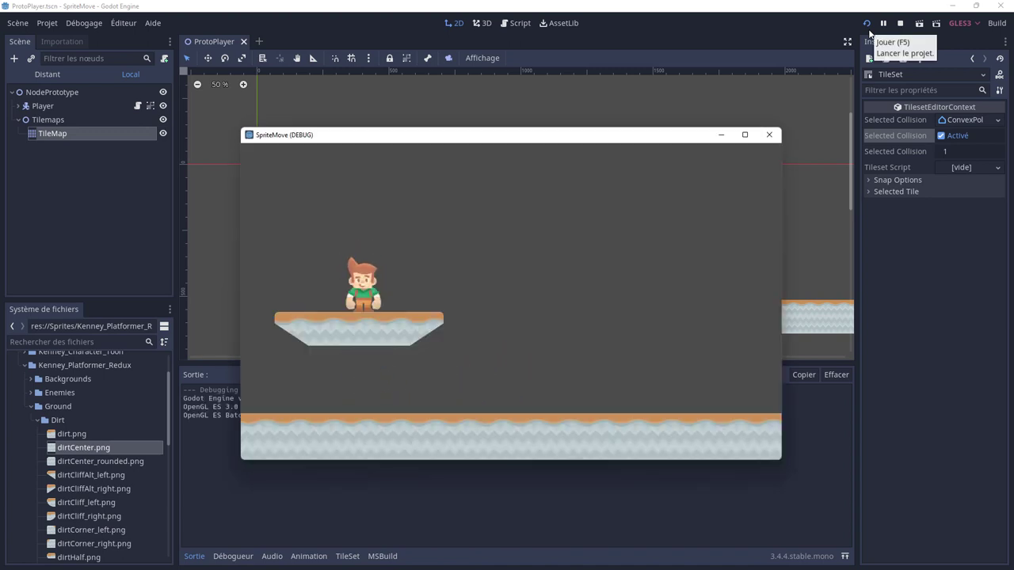
key("Right")
key("Left")
key("Up")
key("Right")
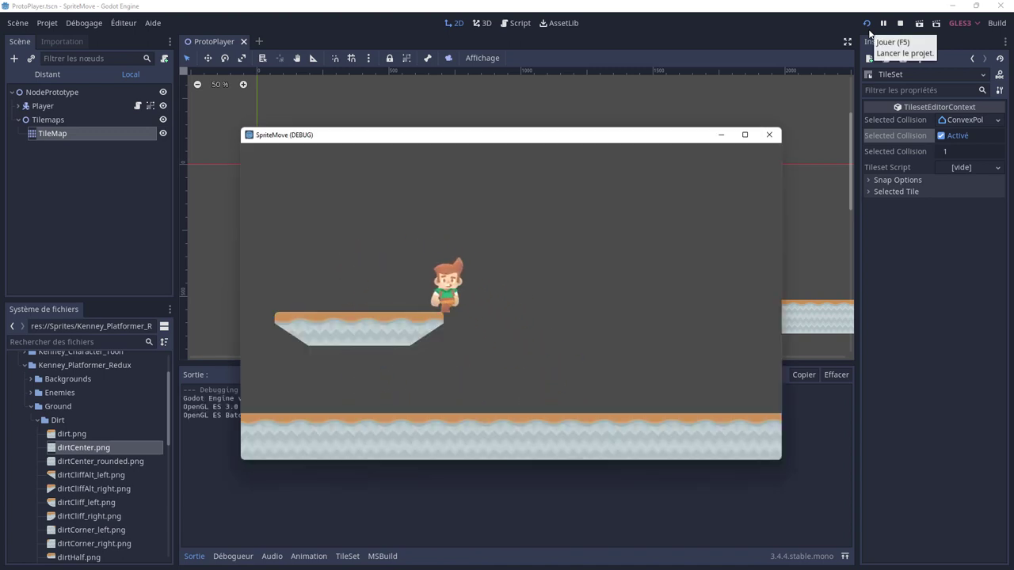
key("Left")
key("Up")
key("Right")
key("Left")
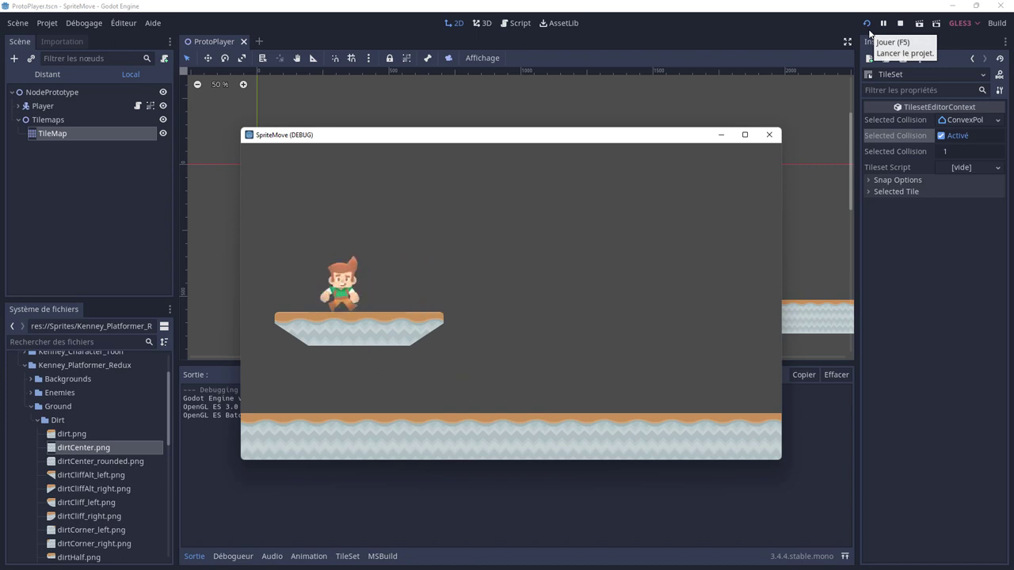
key("Right")
key("Up")
key("Left")
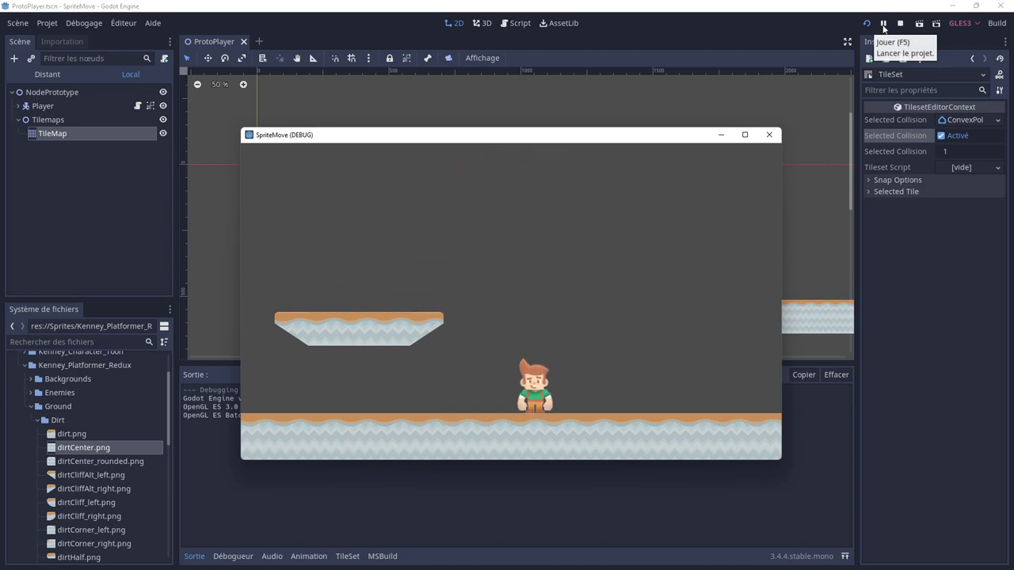
left_click(771, 141)
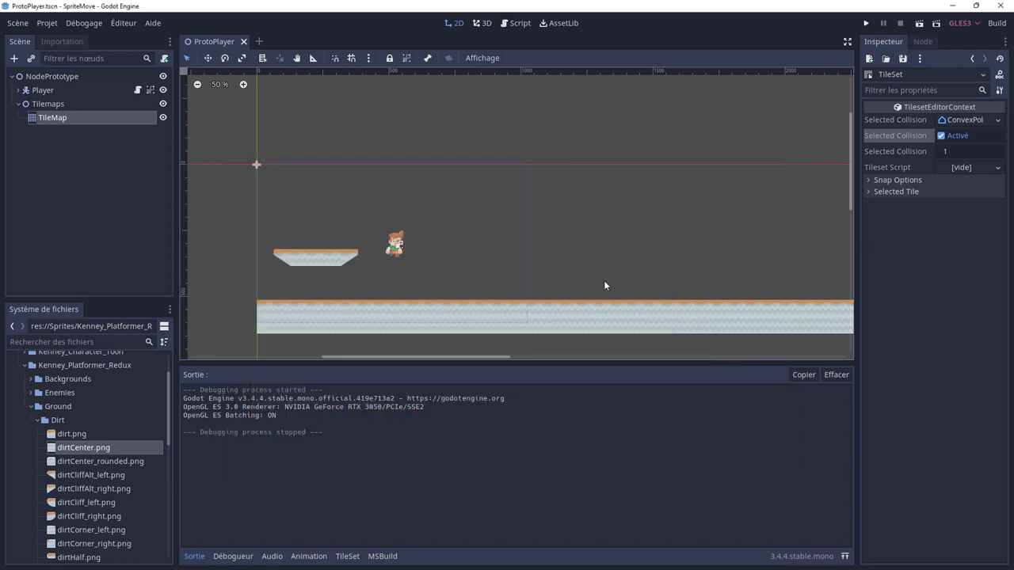
scroll(530, 285, "up", 3)
scroll(505, 273, "down", 2)
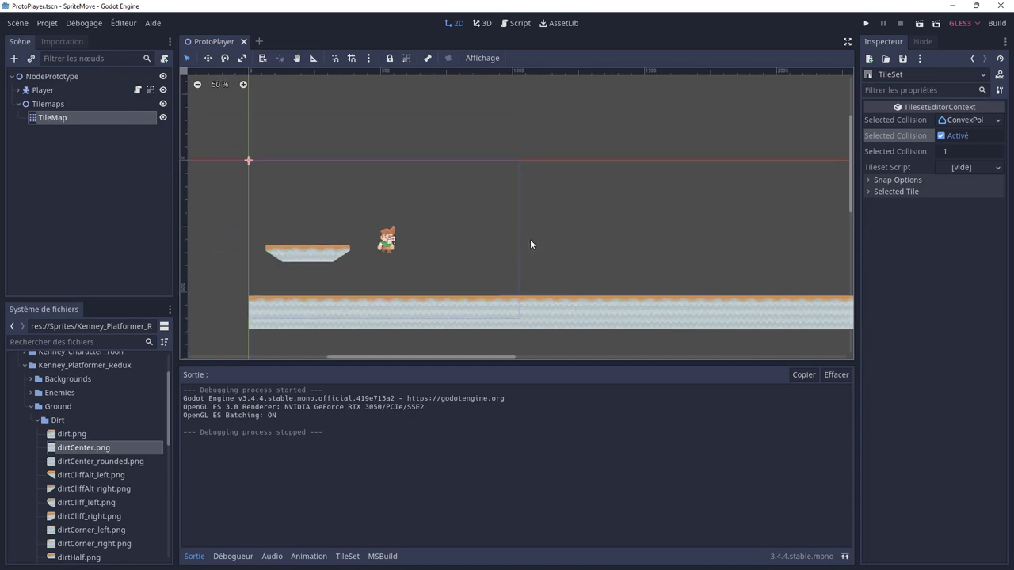
scroll(615, 270, "up", 2)
scroll(591, 297, "up", 1)
scroll(580, 287, "up", 3)
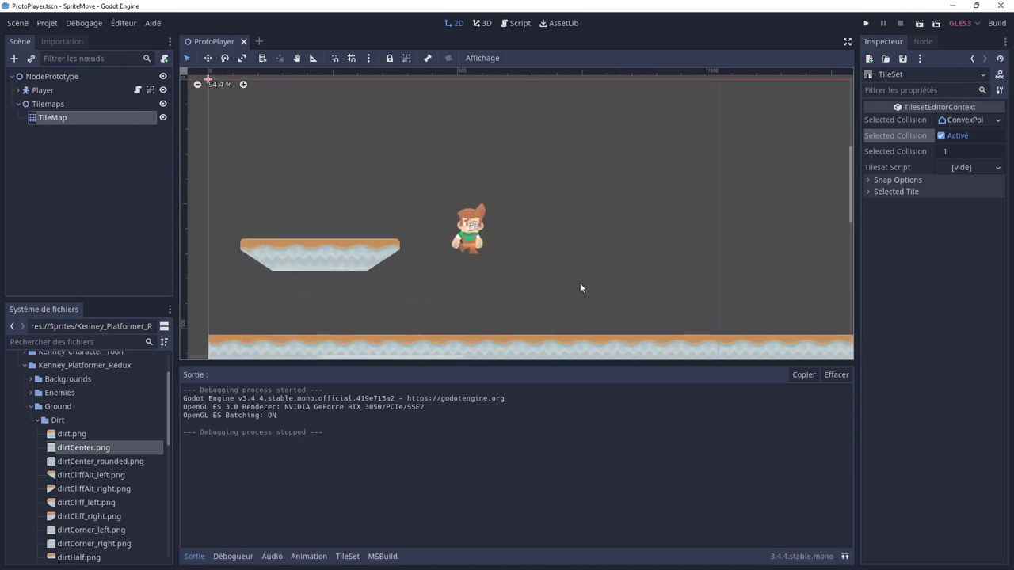
scroll(582, 283, "down", 1)
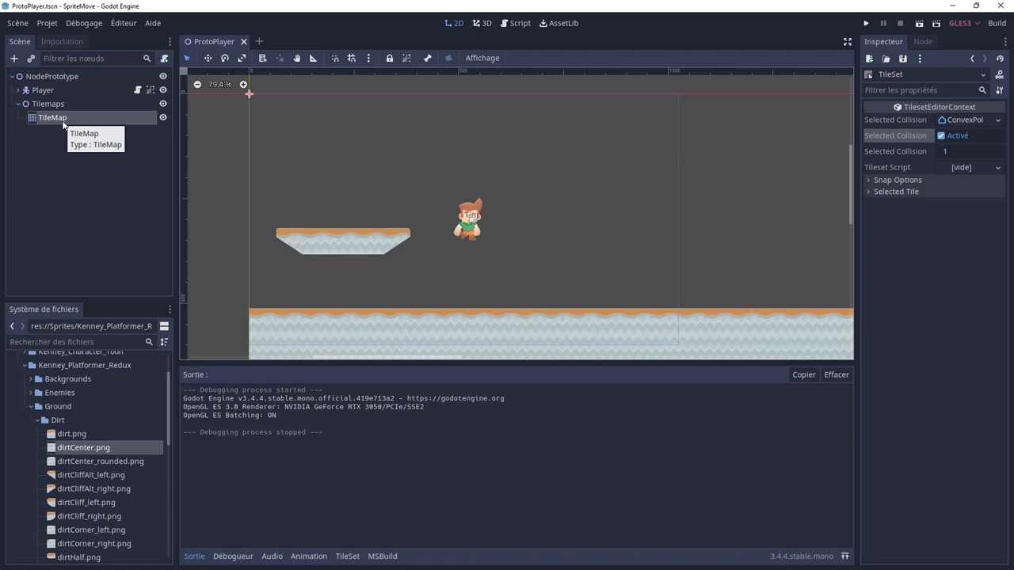
- Append 'Platforms' to the TileMap node's name, making it TileMapPlatforms
left_click(71, 118)
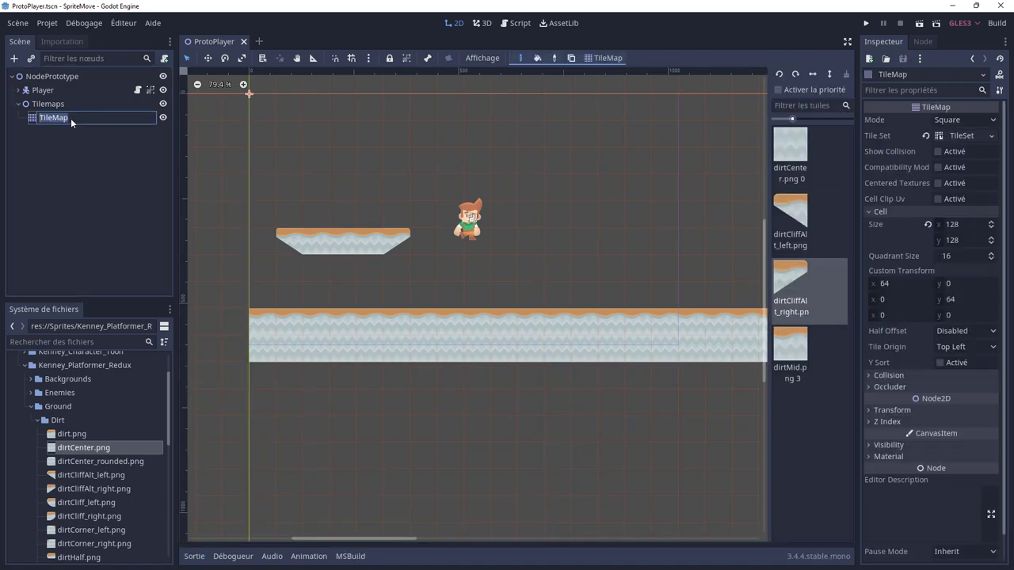
left_click(71, 118)
type("Pla")
type("tforms")
key("Return")
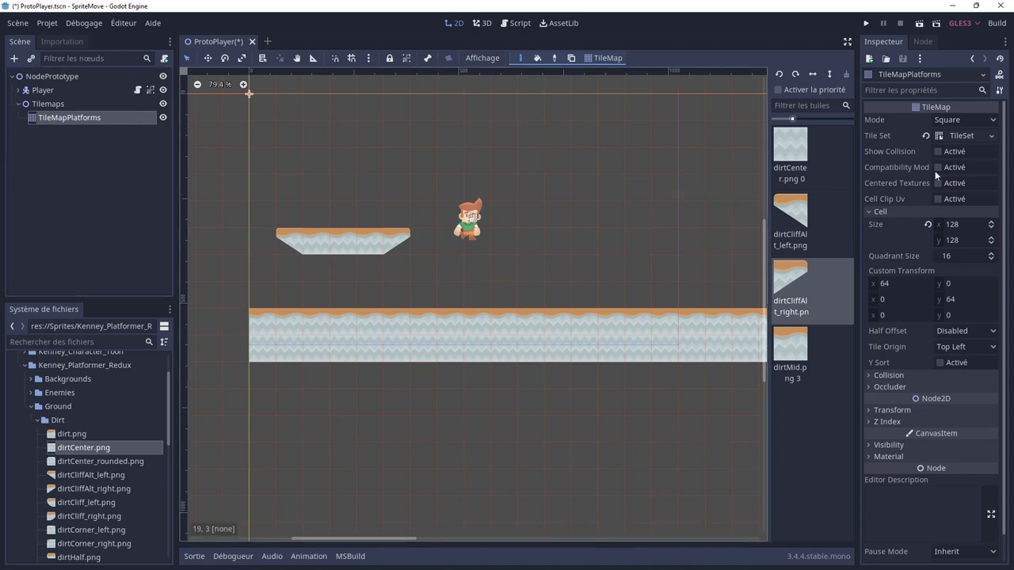
- Open Save As for the tileset in the TileSet folder and delete Decoration_tileset.tres
left_click(967, 135)
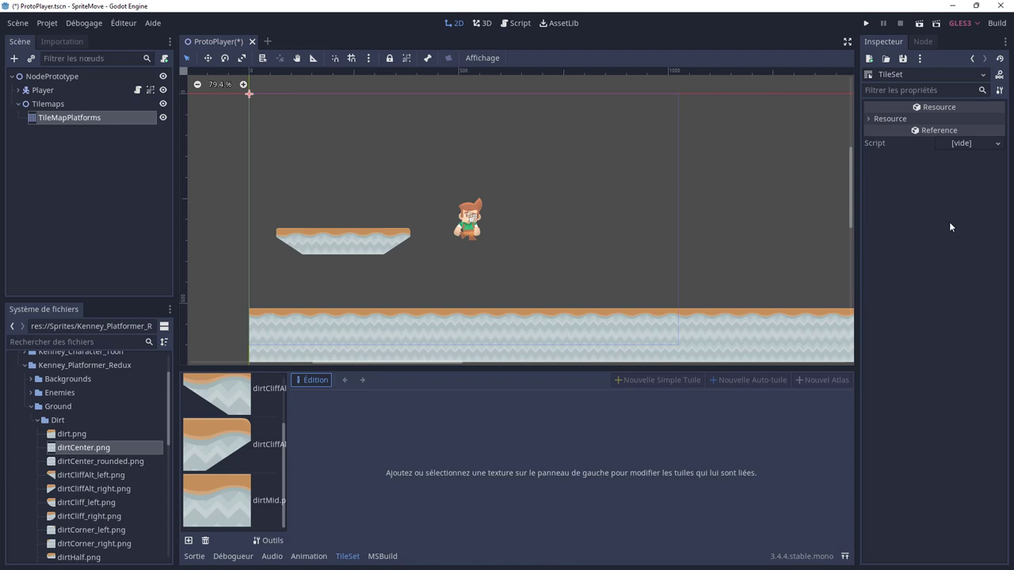
left_click(902, 59)
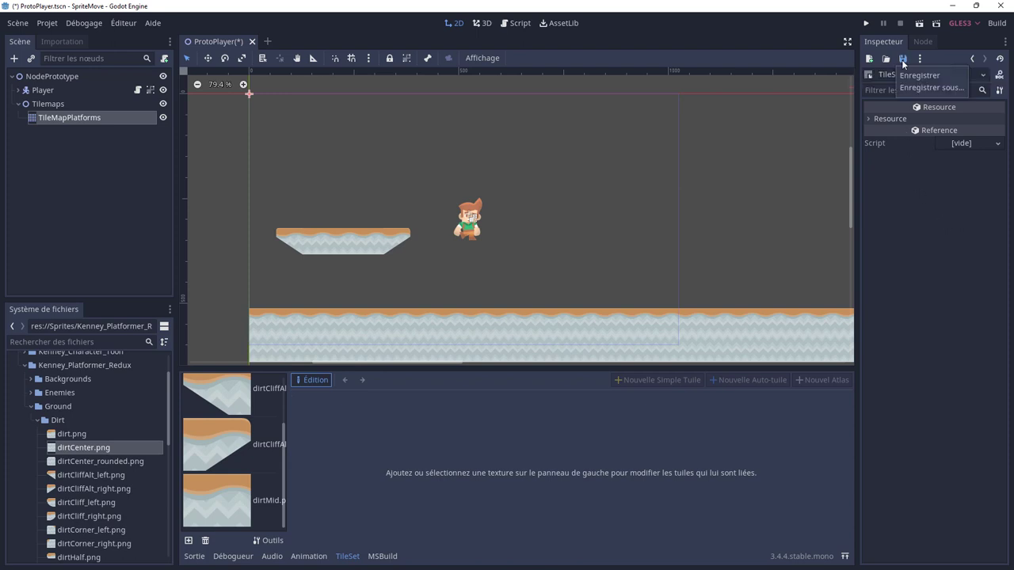
left_click(900, 76)
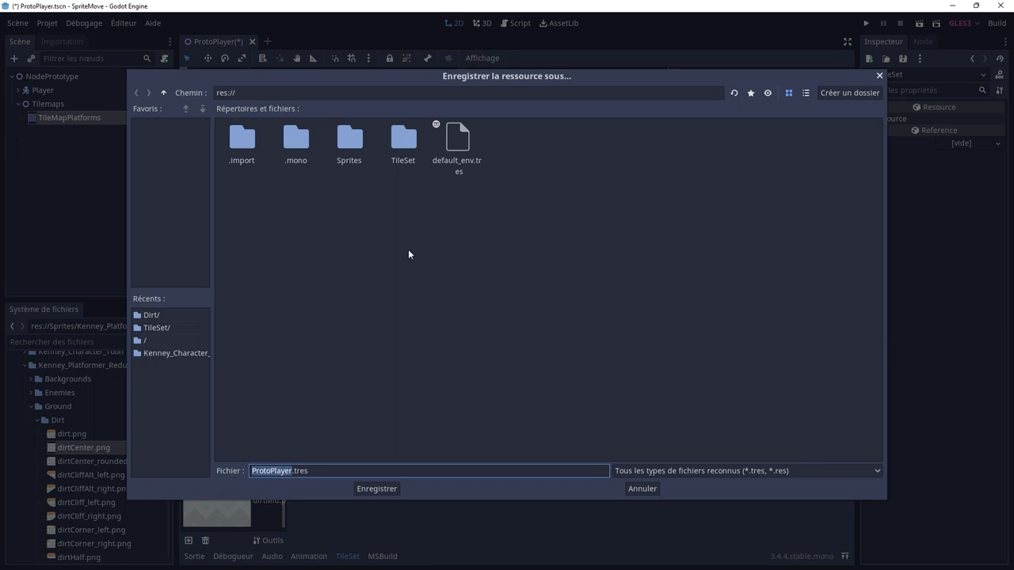
double_click(400, 155)
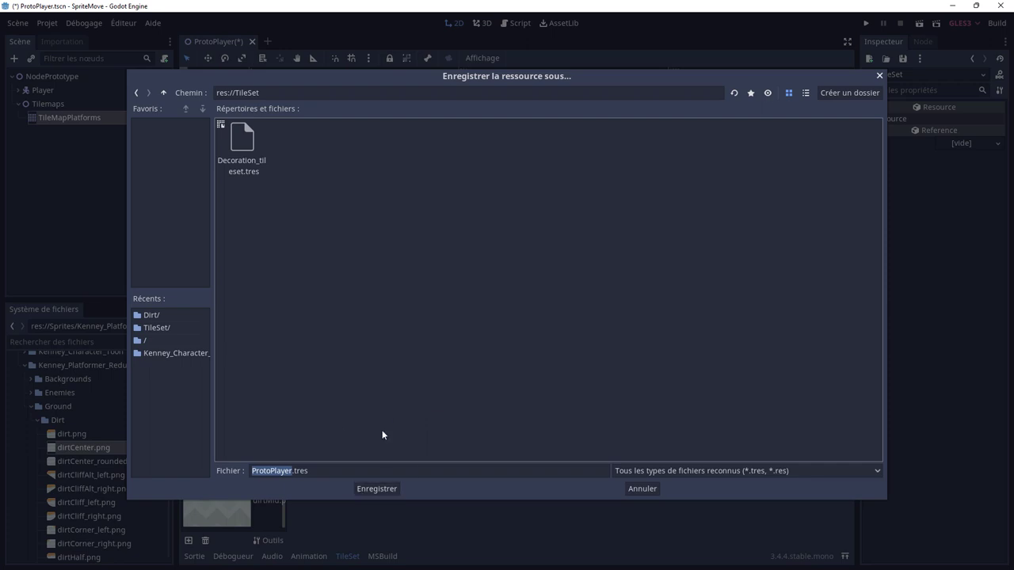
left_click(243, 145)
key("Delete")
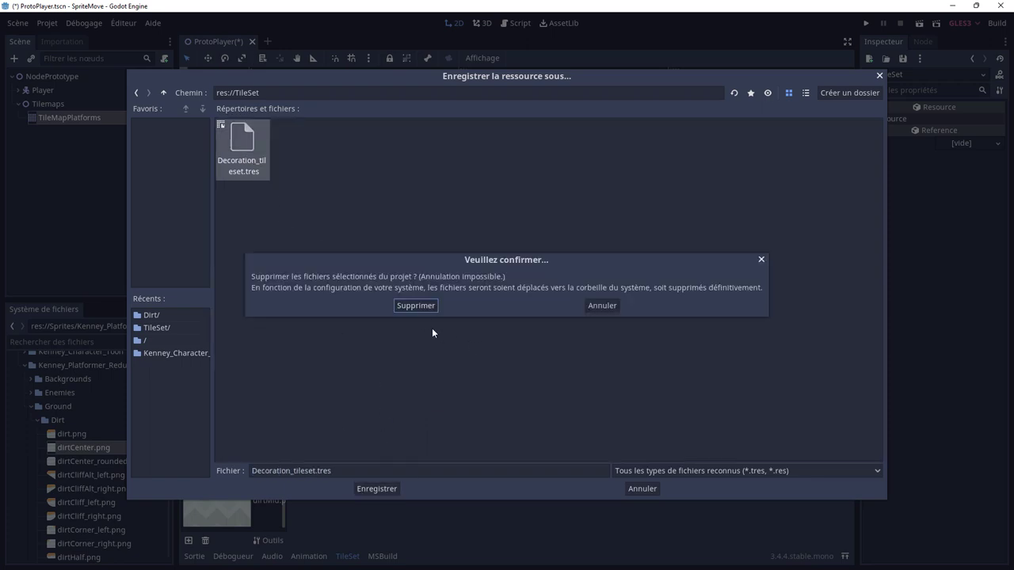
left_click(396, 306)
- Save the tileset as Platforms_tileset.tres, then save the resource again from the Inspector
left_click(270, 471)
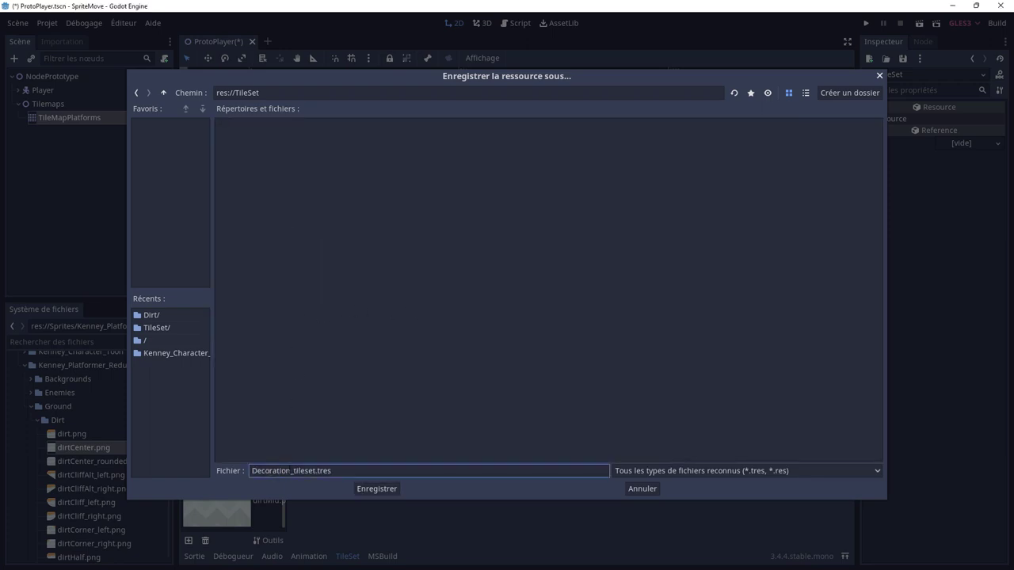
left_click_drag(287, 470, 227, 470)
key("BackSpace")
key("Delete")
type("Platforms")
key("Return")
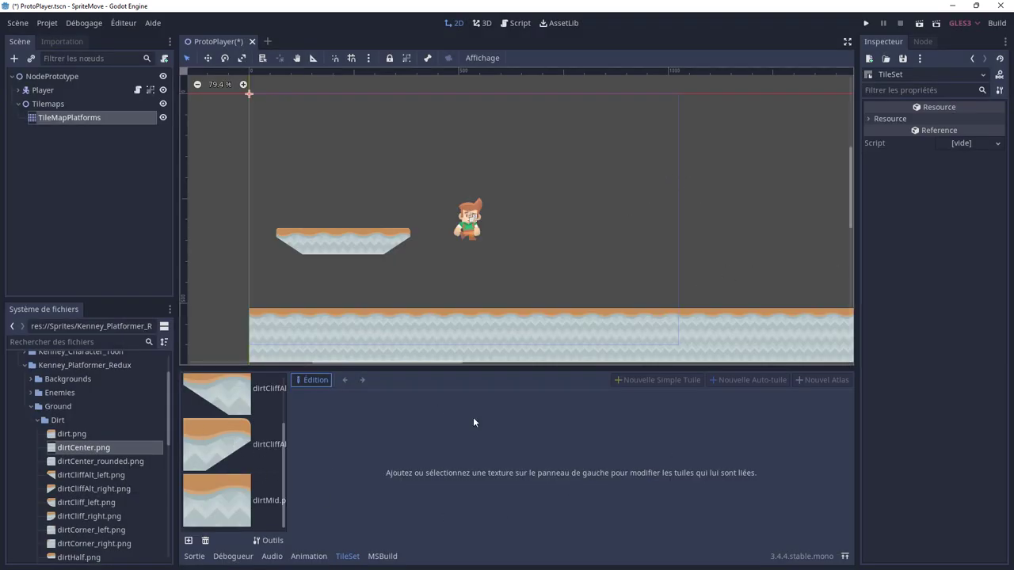
left_click(901, 60)
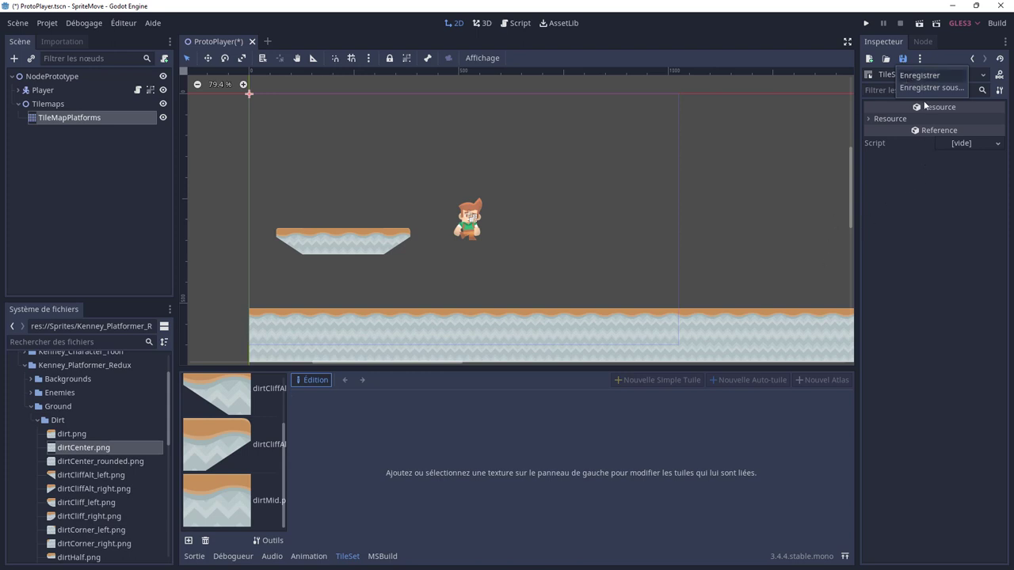
left_click(626, 343)
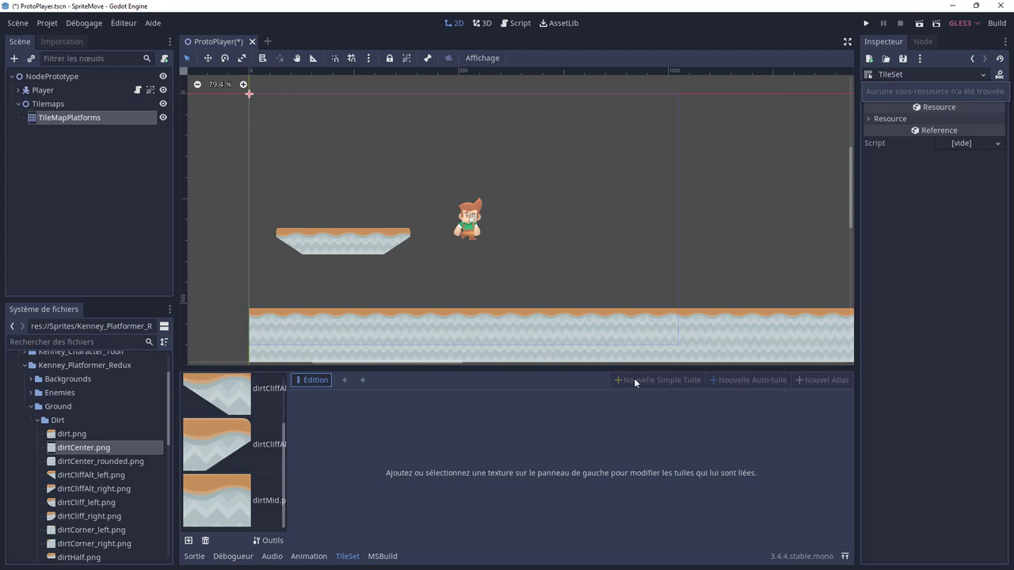
- Add a new TileMap child under Tilemaps and rename it TileMapDecorations
right_click(53, 105)
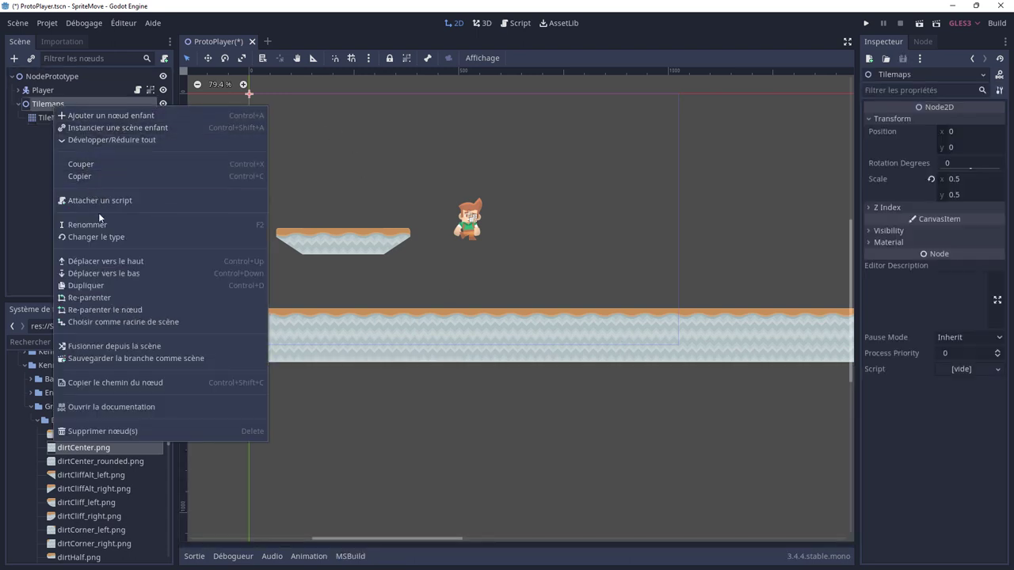
left_click(111, 116)
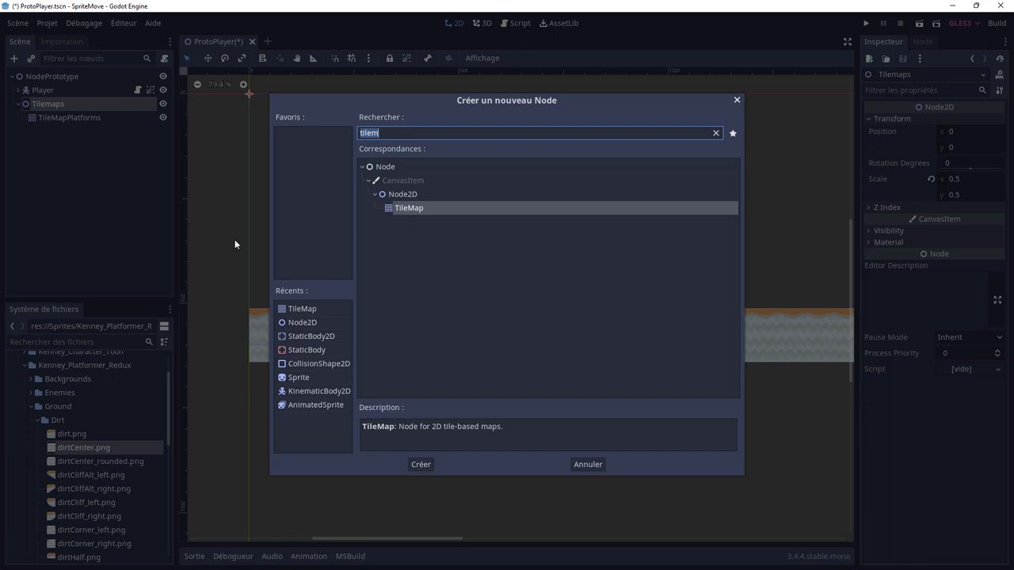
double_click(308, 312)
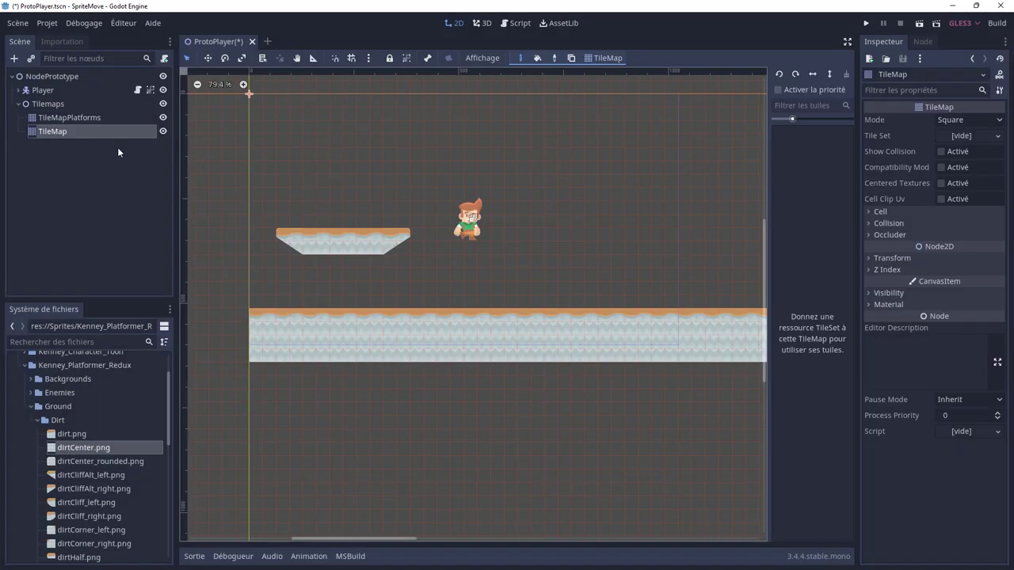
double_click(78, 134)
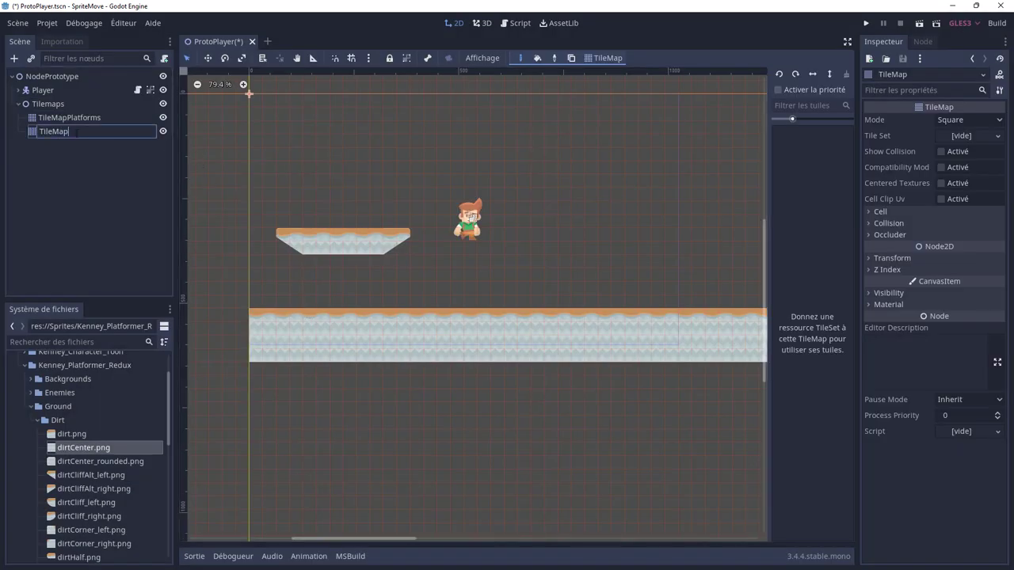
type("Decoration")
type("s")
key("Return")
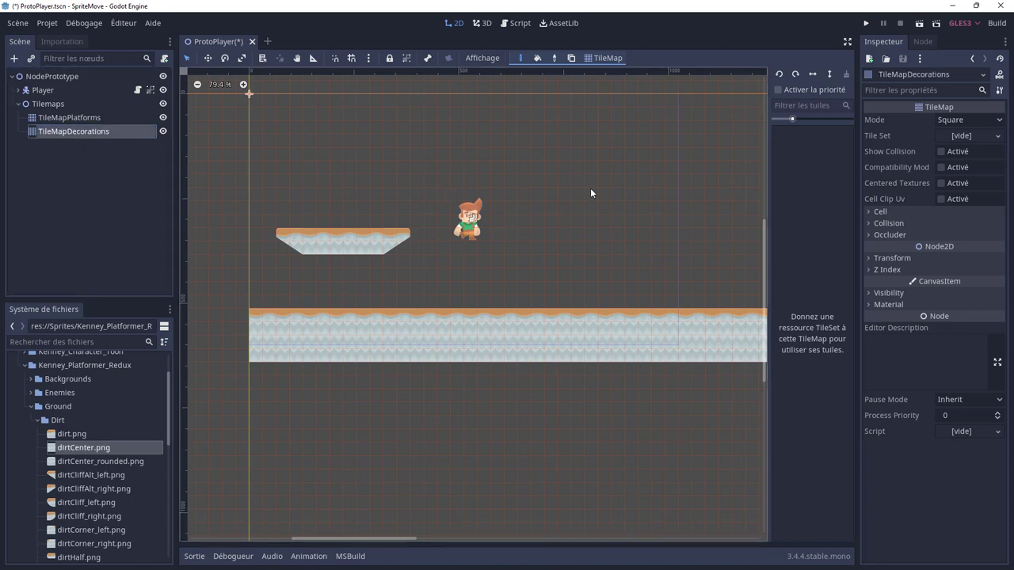
- Give TileMapDecorations a new empty TileSet and open it for editing
left_click(959, 136)
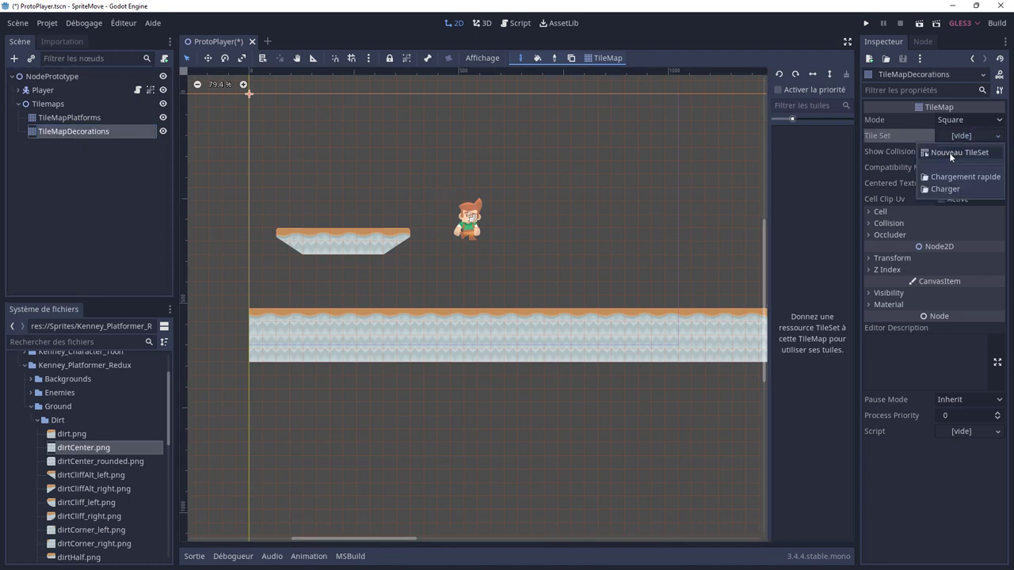
left_click(949, 152)
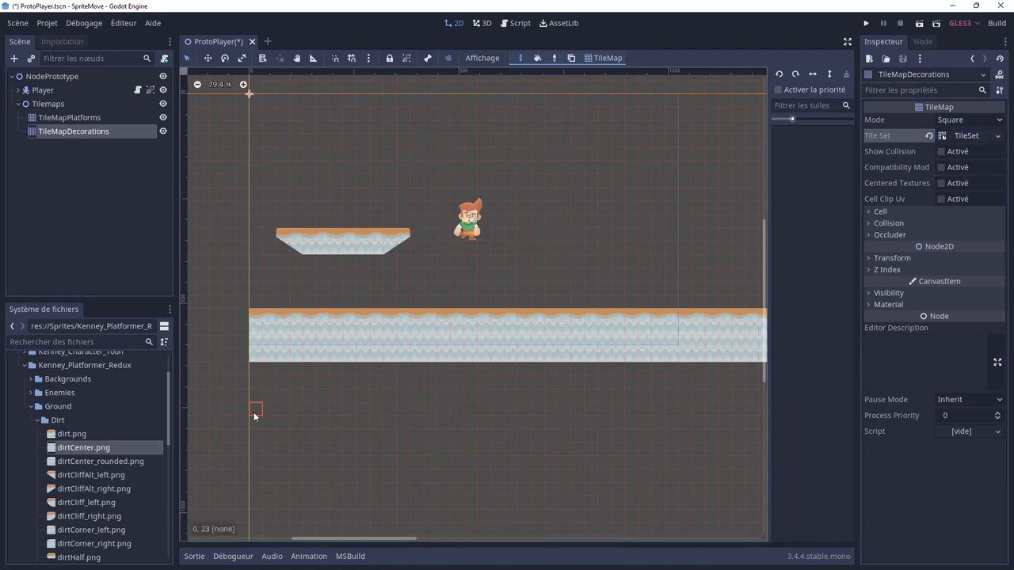
left_click(963, 136)
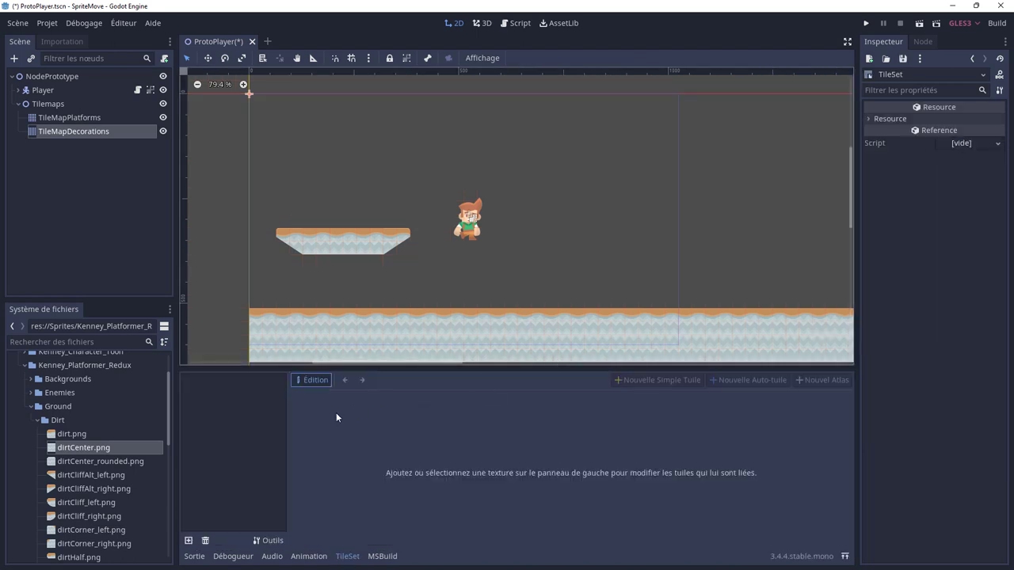
- Load grass, bush, cactus, mushroomBrown, mushroomRed, plantPurple and rock PNGs from the Tiles folder
left_click(188, 540)
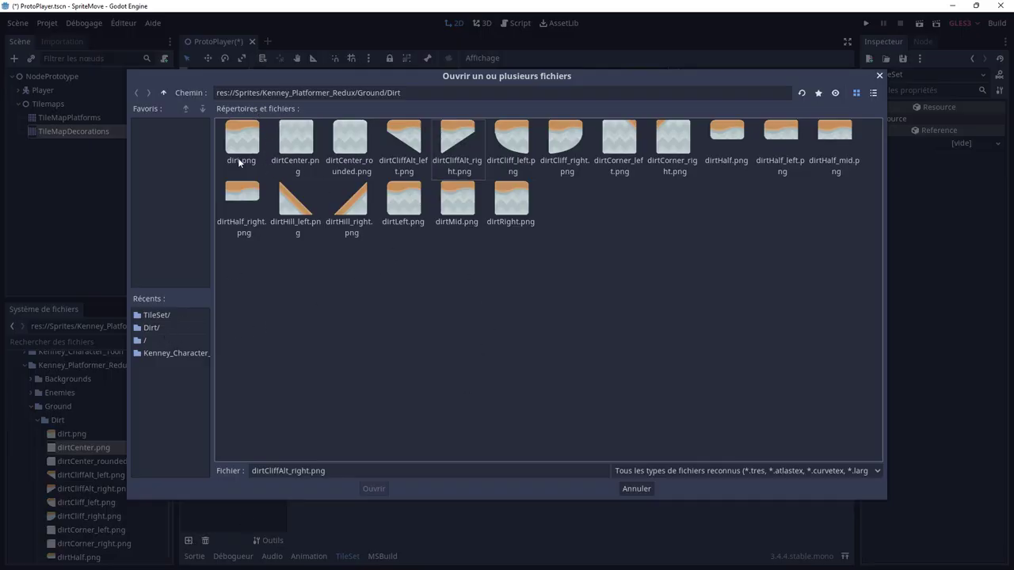
left_click(163, 93)
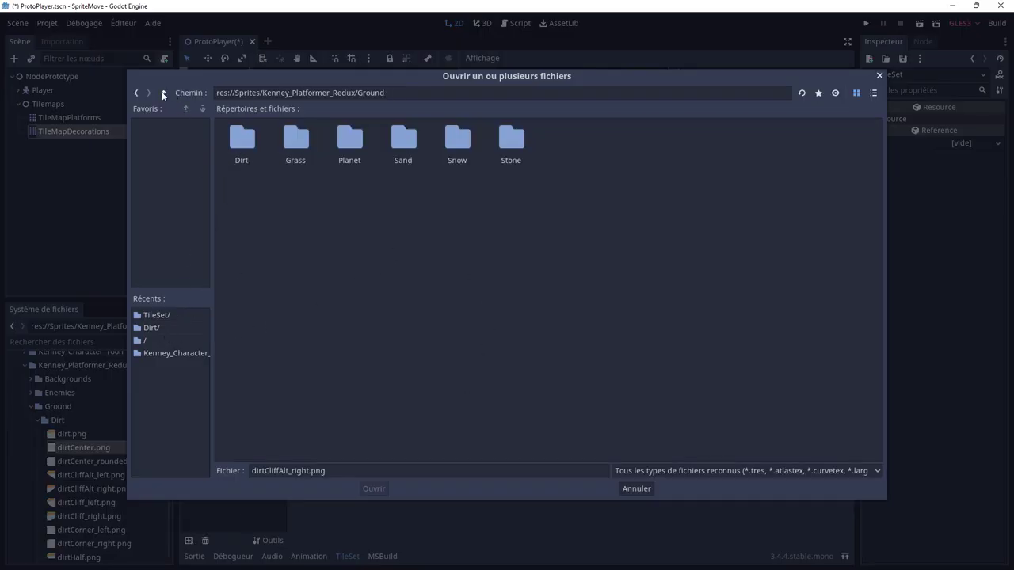
left_click(165, 93)
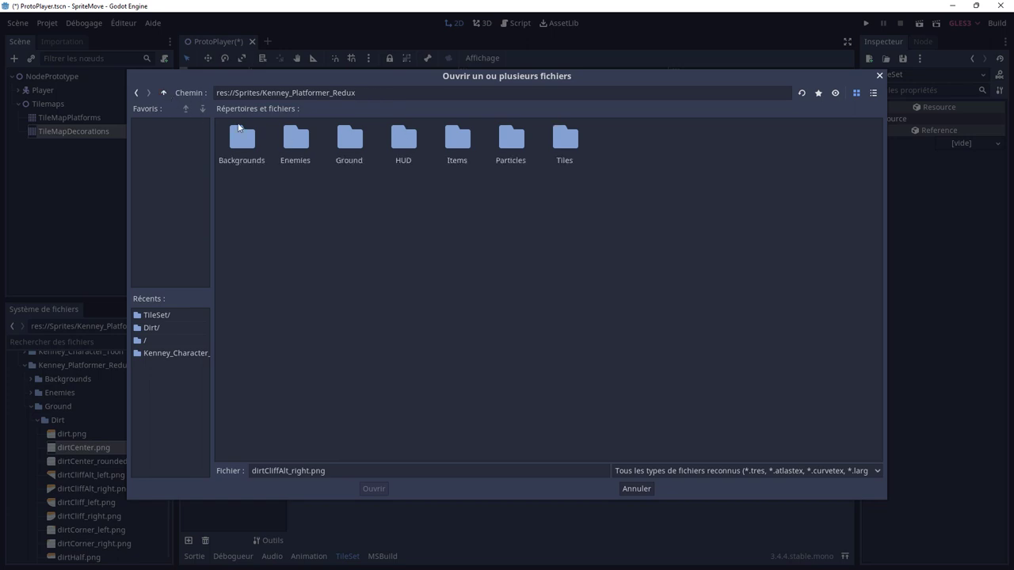
double_click(562, 144)
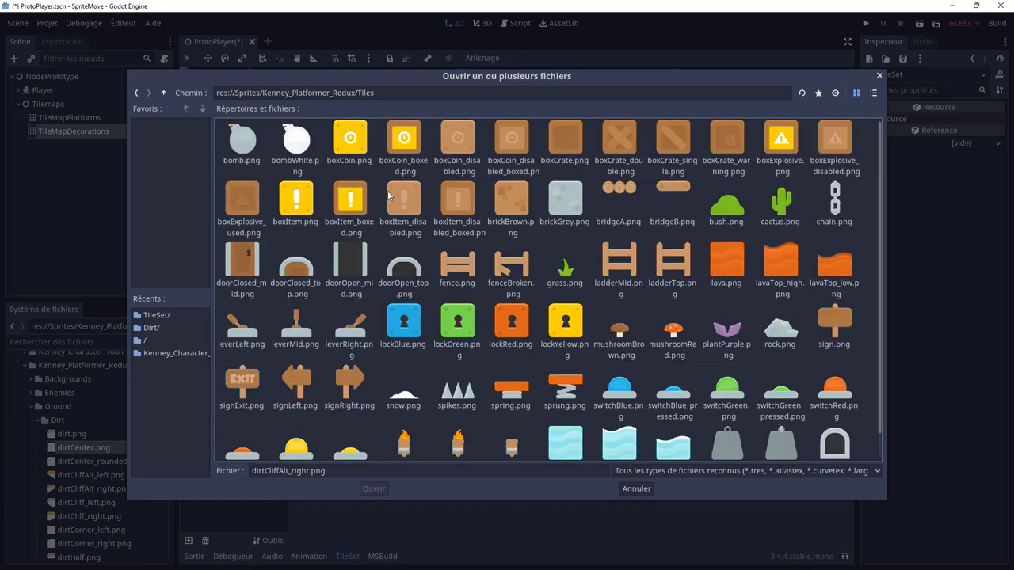
left_click(565, 265)
left_click(726, 223, "ctrl")
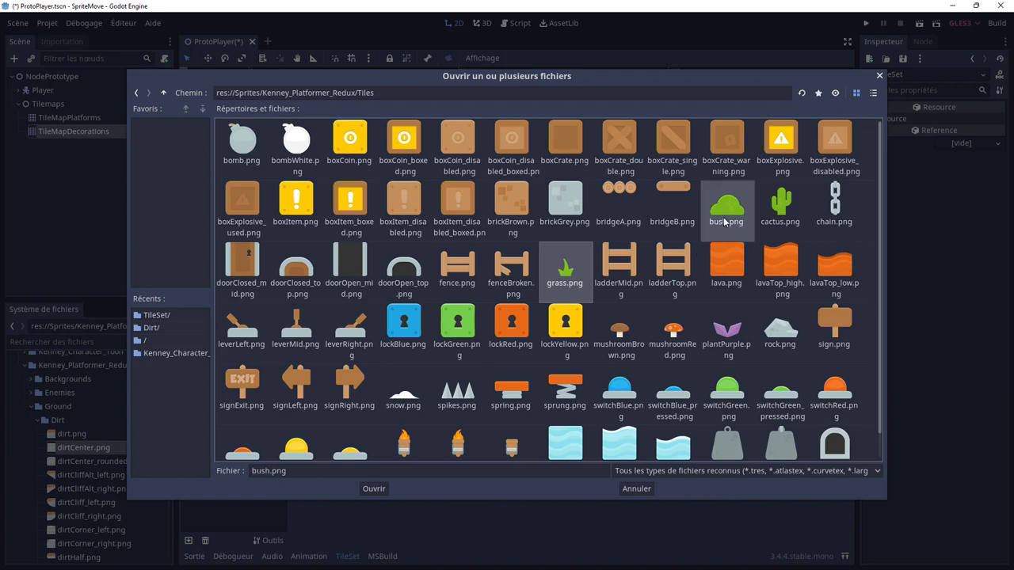
left_click(780, 216, "ctrl")
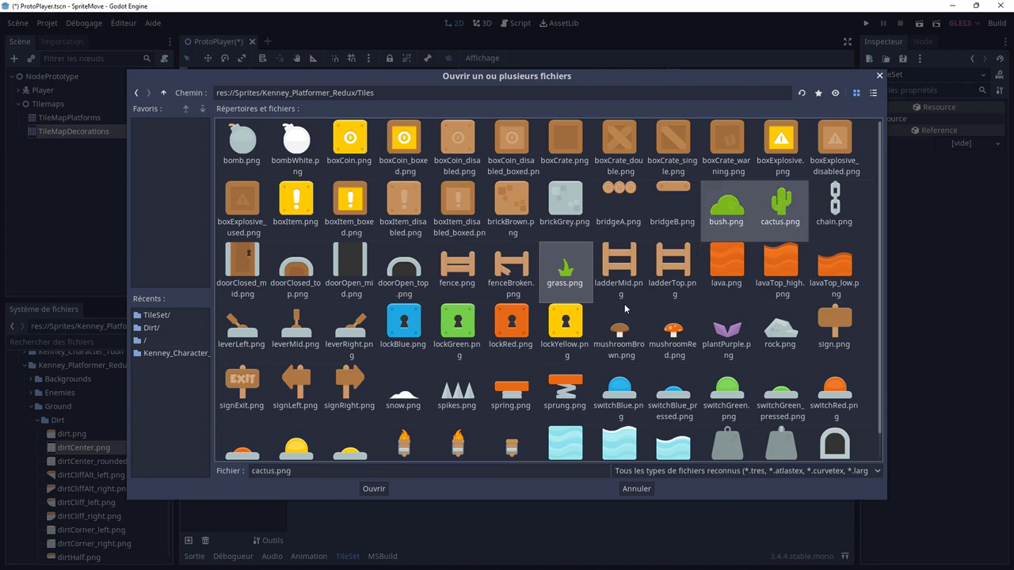
left_click(619, 334, "ctrl")
left_click(675, 337, "ctrl")
left_click(727, 339, "ctrl")
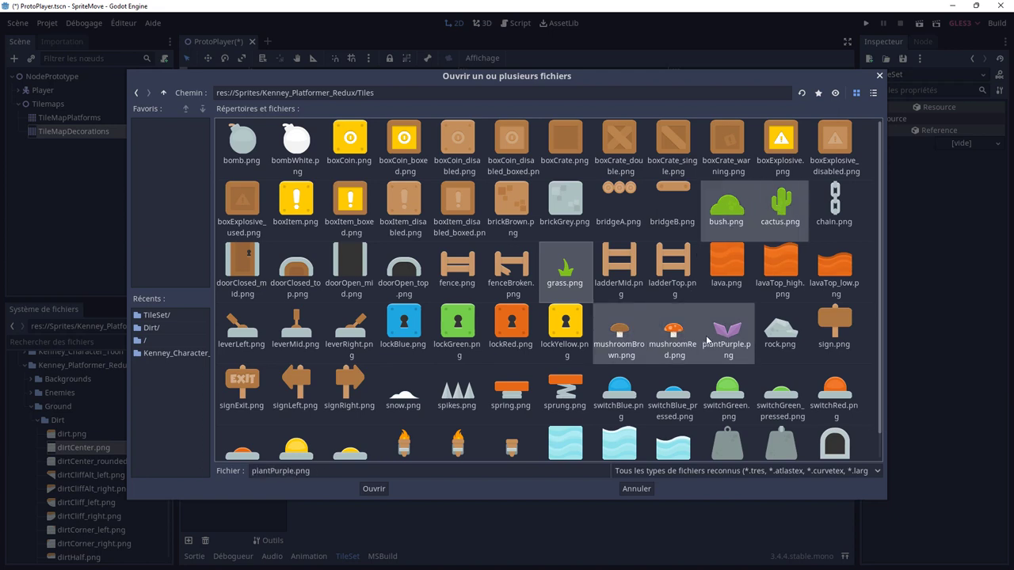
scroll(687, 331, "down", 1)
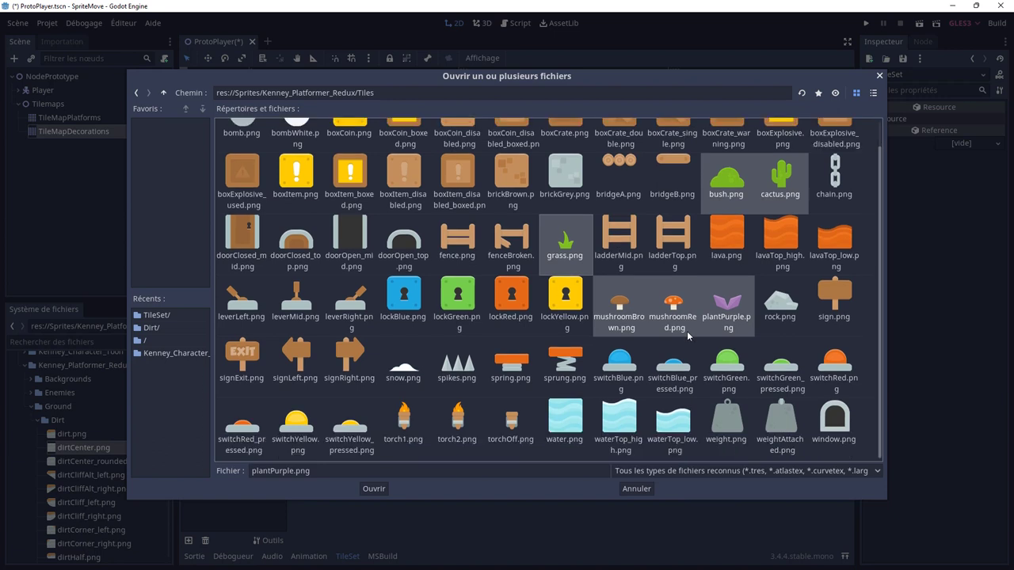
left_click(779, 308, "ctrl")
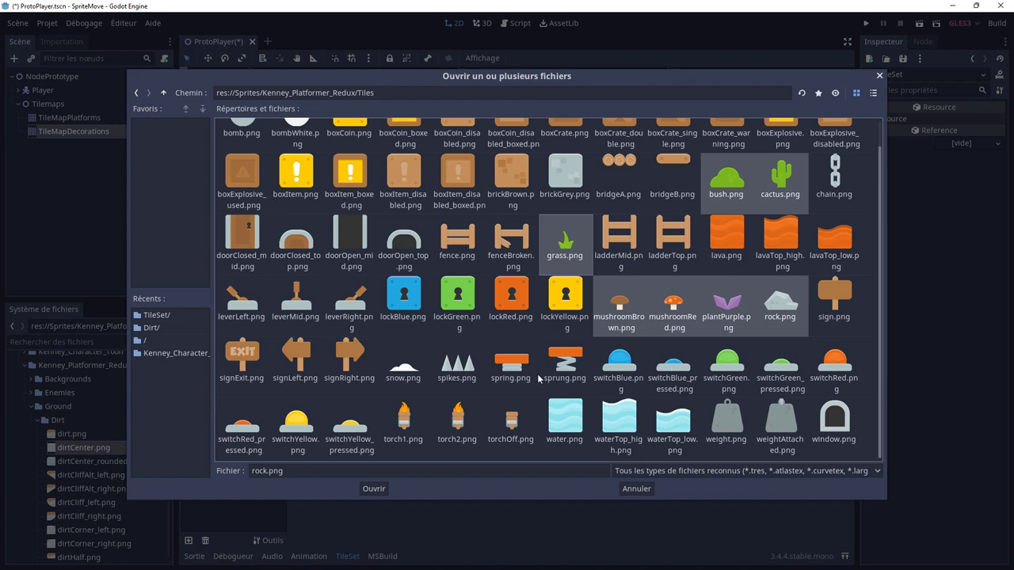
left_click(373, 488)
- Create single tiles covering the whole bush and cactus images
left_click(227, 408)
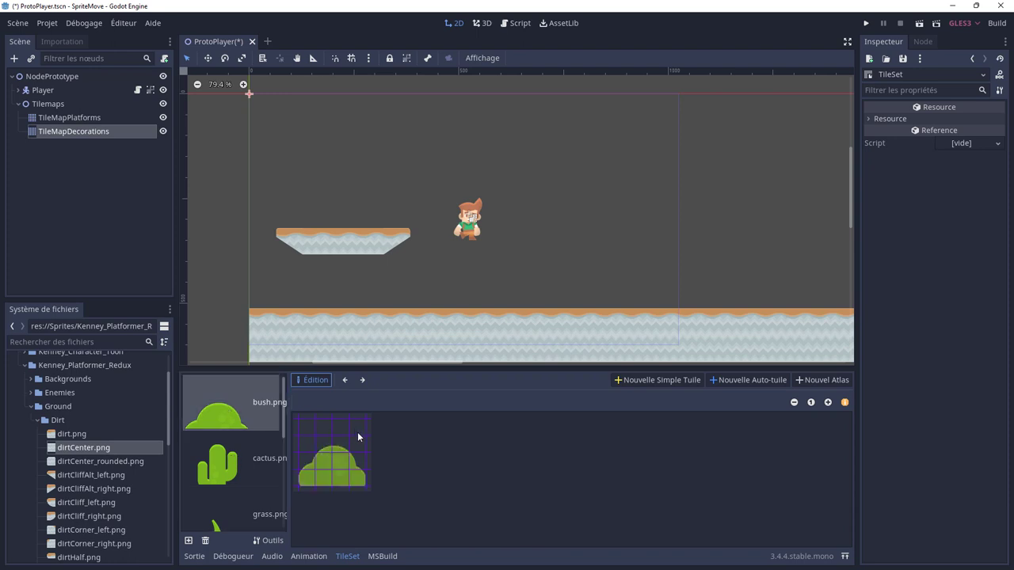
left_click(646, 379)
left_click_drag(309, 438, 364, 491)
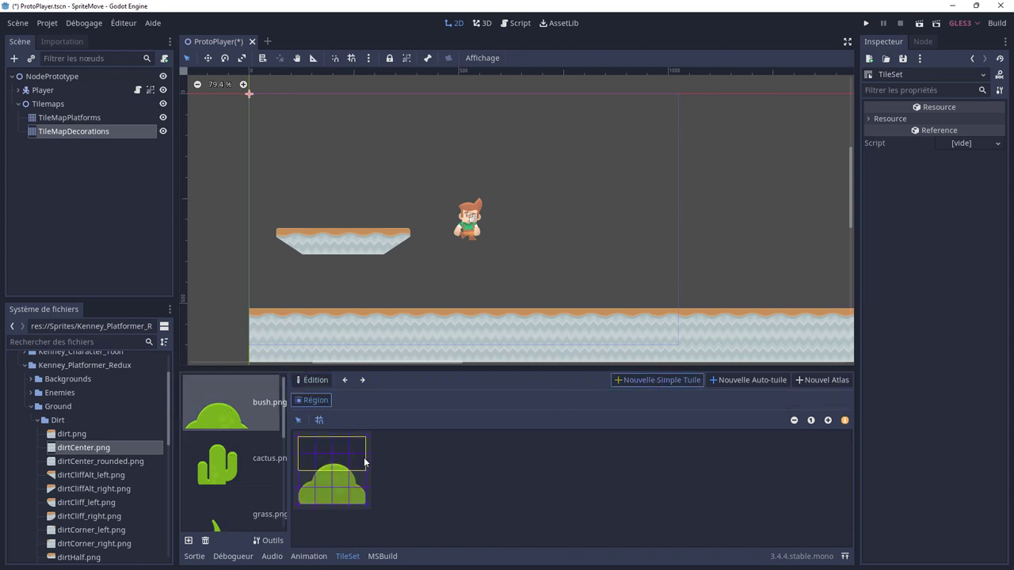
left_click(229, 476)
left_click(638, 379)
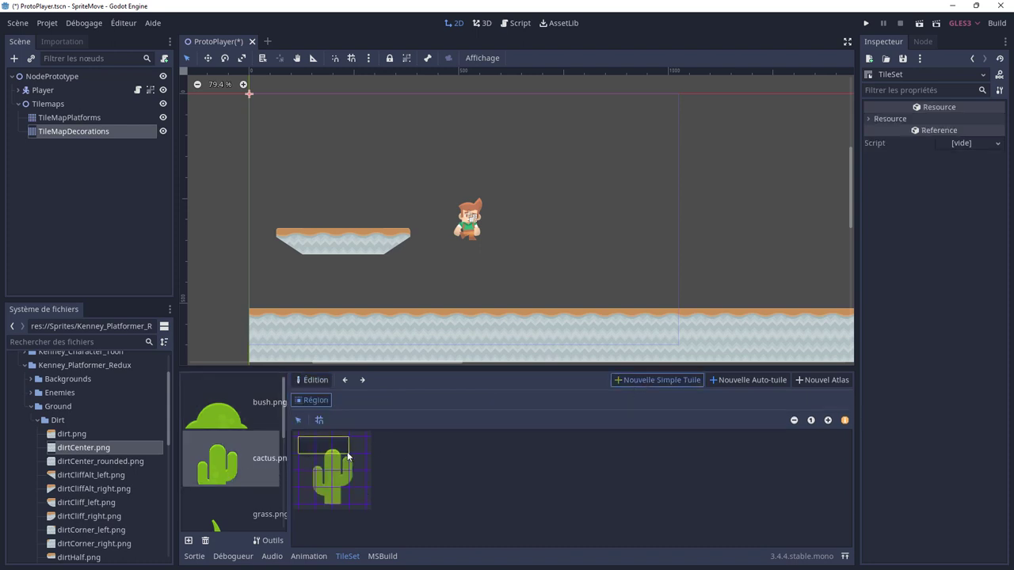
left_click_drag(347, 451, 366, 502)
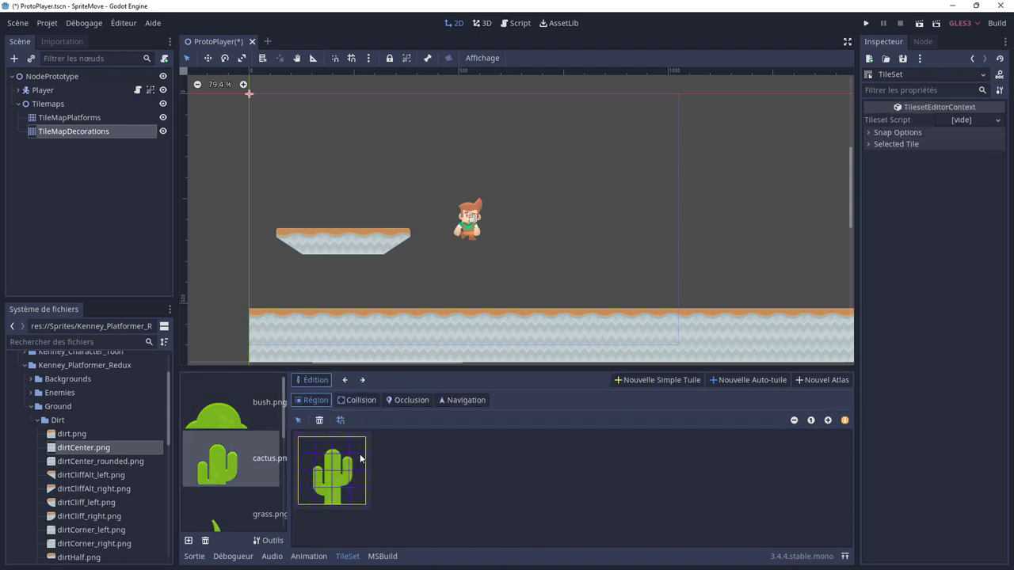
- Create a single grass tile and adjust its region to fit the sprite
left_click(214, 517)
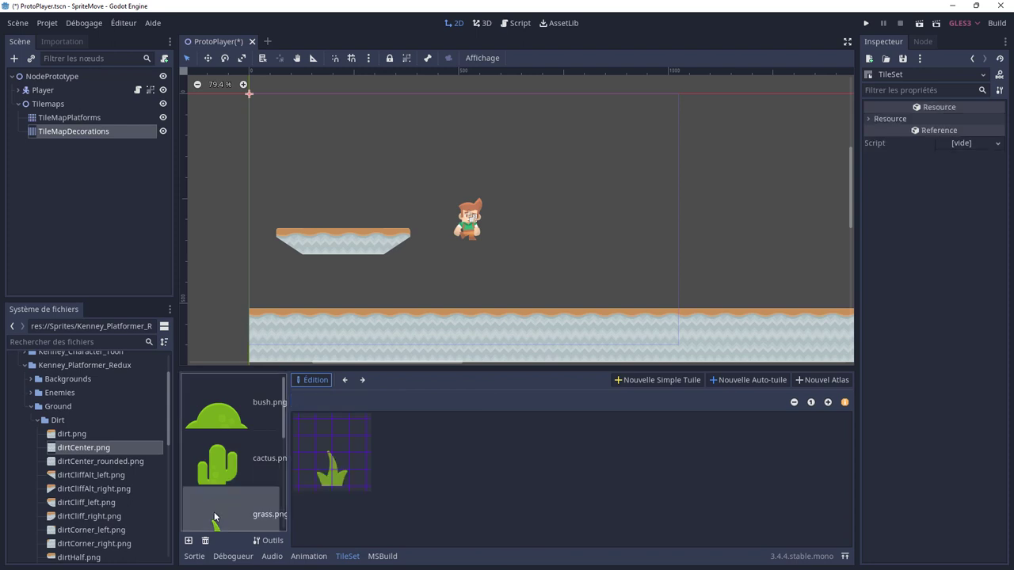
left_click(657, 379)
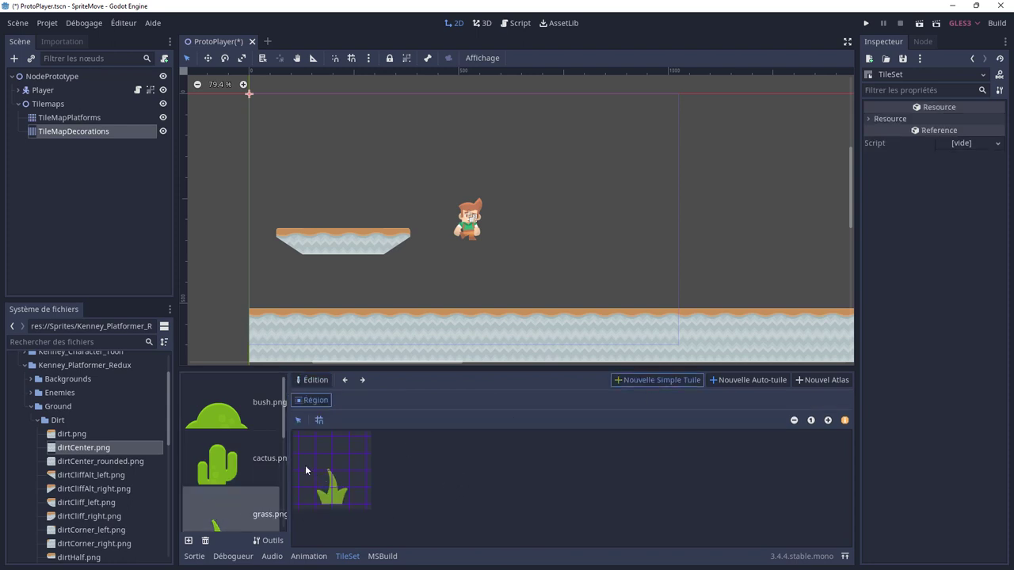
left_click_drag(310, 449, 361, 505)
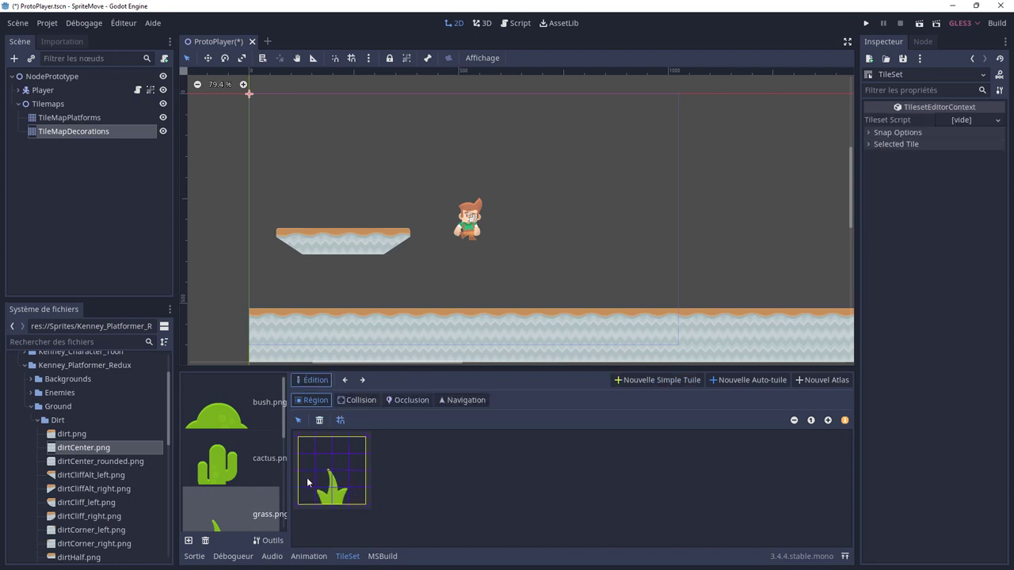
left_click_drag(308, 468, 353, 496)
left_click_drag(306, 443, 359, 483)
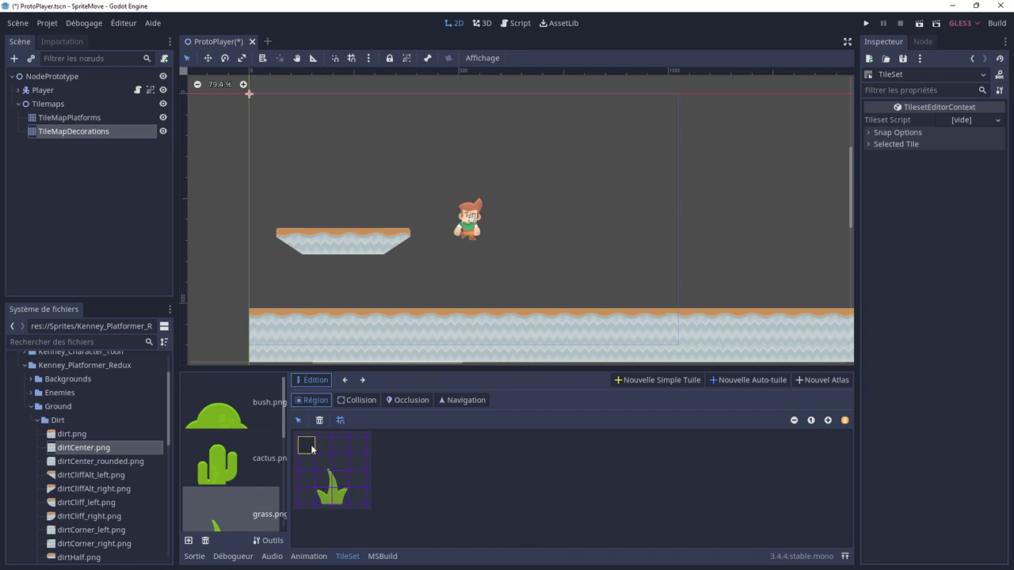
- Define single tiles for the brown and red mushroom textures
scroll(226, 462, "down", 2)
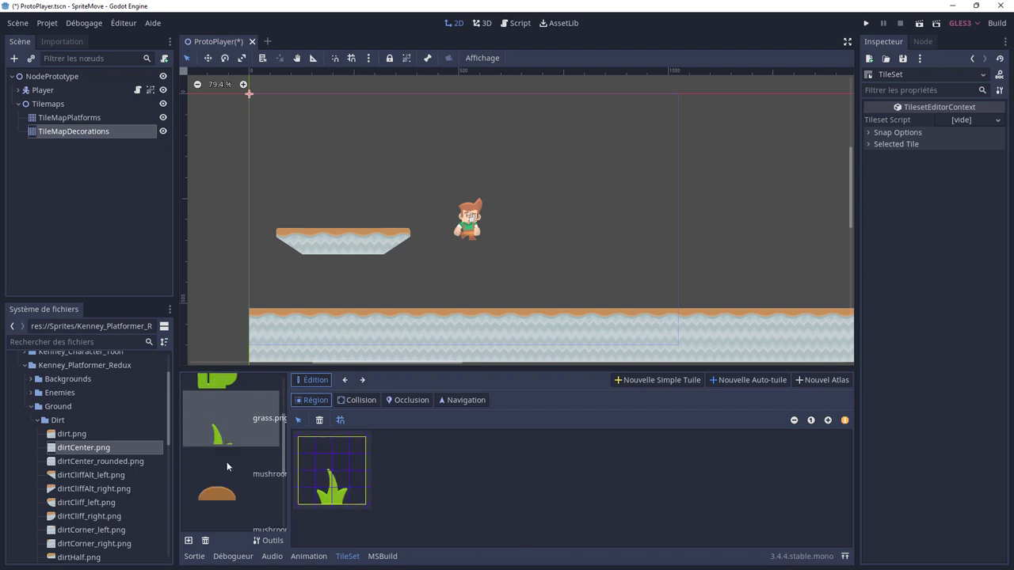
left_click(223, 479)
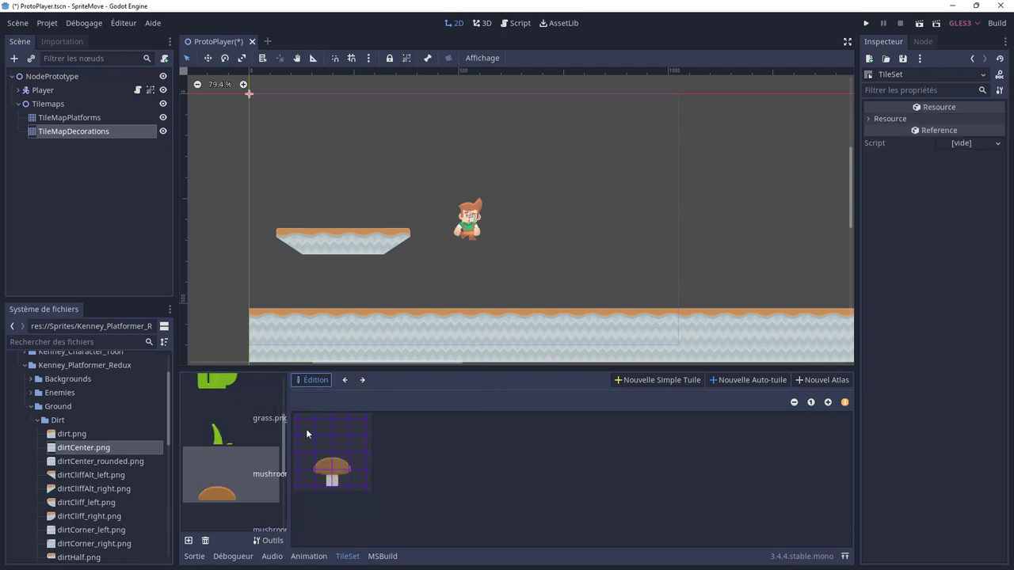
left_click(660, 380)
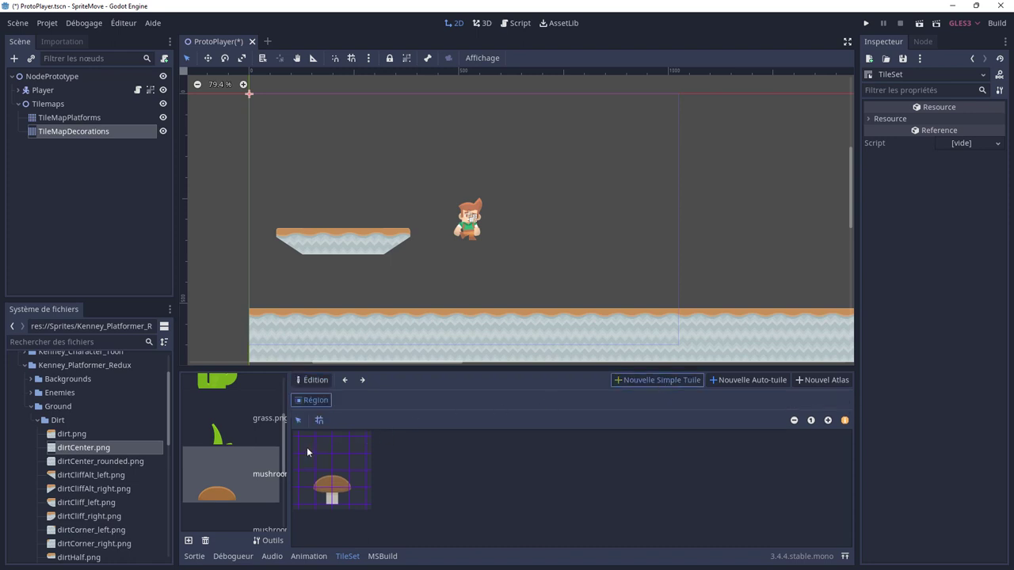
left_click_drag(307, 452, 360, 498)
scroll(238, 468, "down", 2)
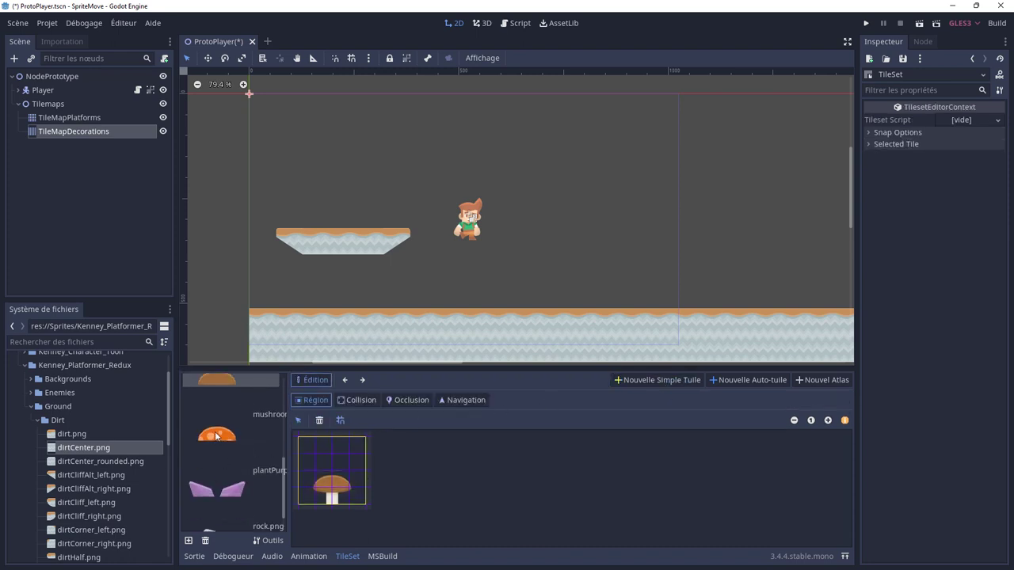
left_click(216, 436)
left_click(645, 379)
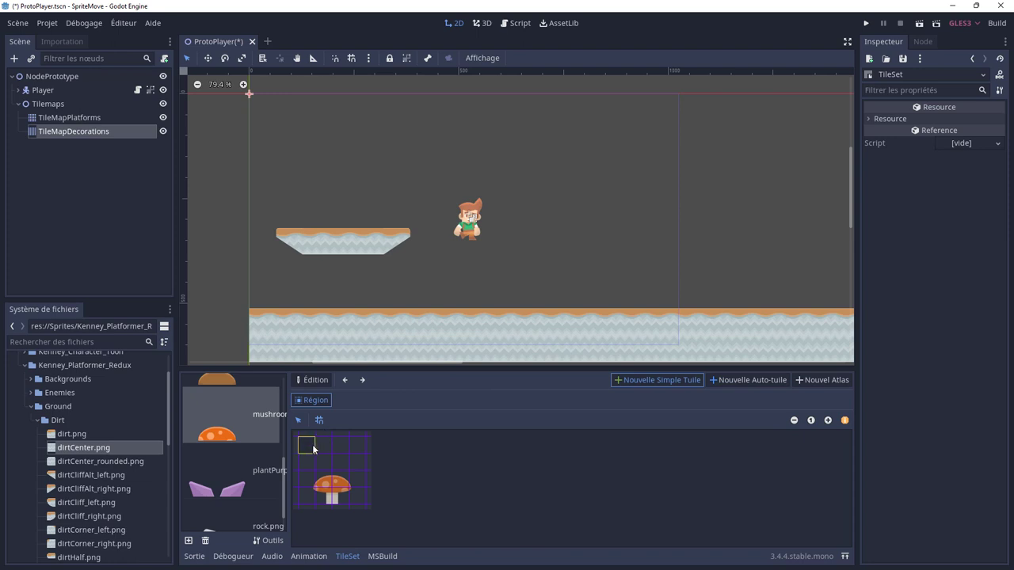
left_click_drag(313, 448, 365, 504)
- Define single tiles for the purple plant and rock textures
left_click(226, 479)
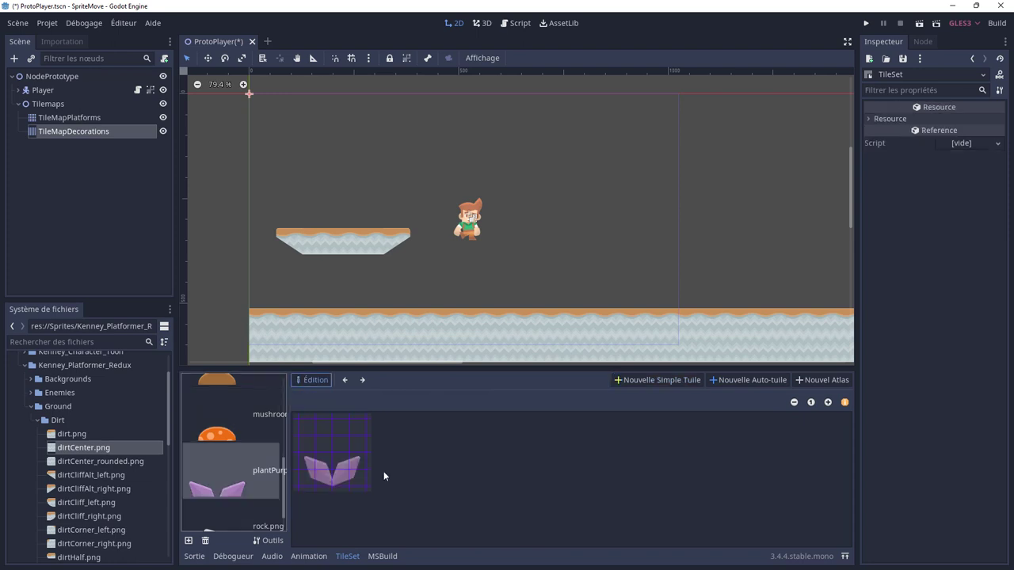
left_click(626, 381)
left_click_drag(303, 449, 364, 504)
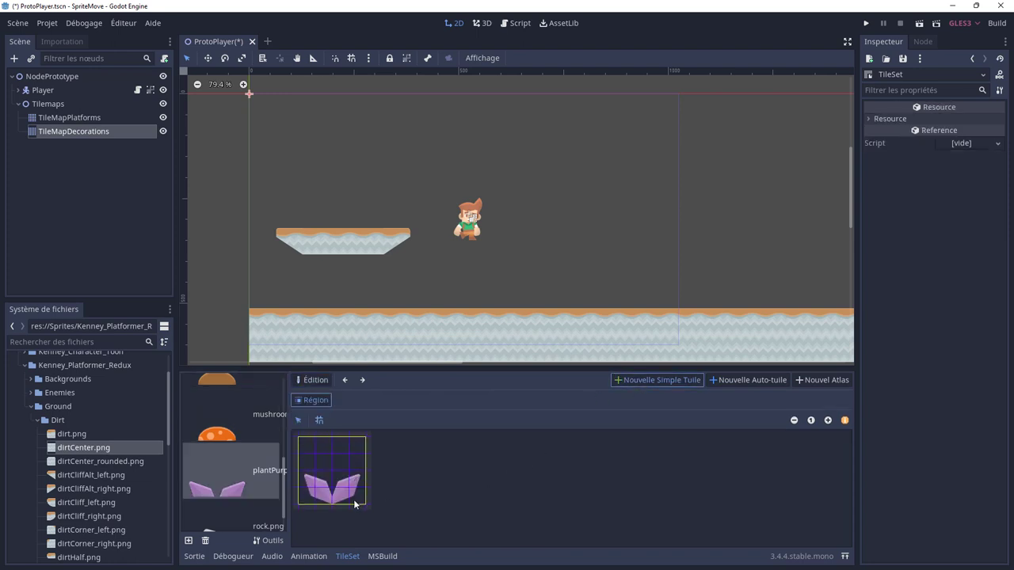
scroll(213, 467, "down", 1)
left_click(217, 513)
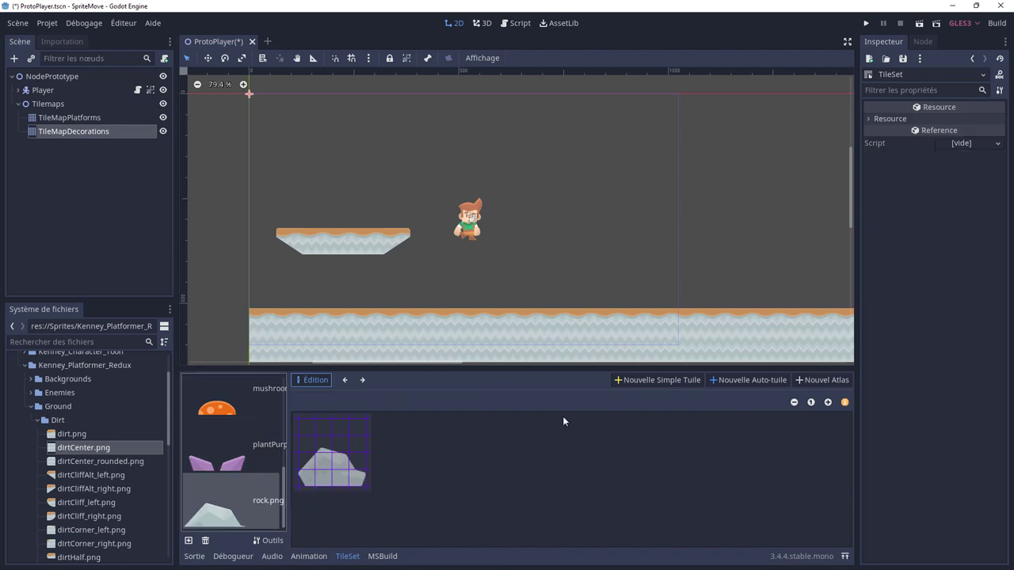
left_click(622, 380)
mouse_move(305, 440)
left_mouse_down()
mouse_move(356, 457)
mouse_move(366, 505)
left_mouse_up()
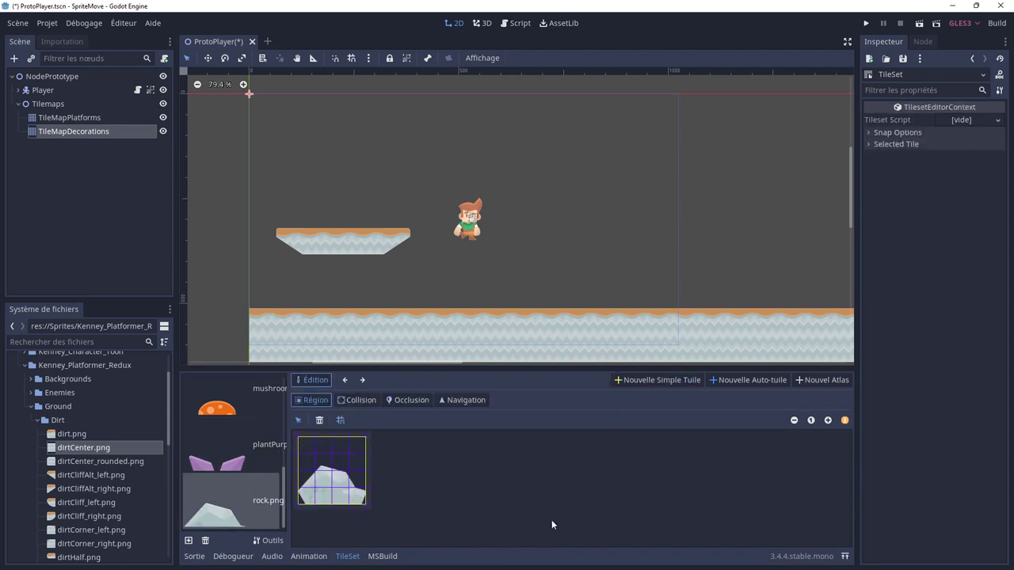
- Return to TileMapDecorations' palette and test-paint a red mushroom above the ground
left_click(72, 131)
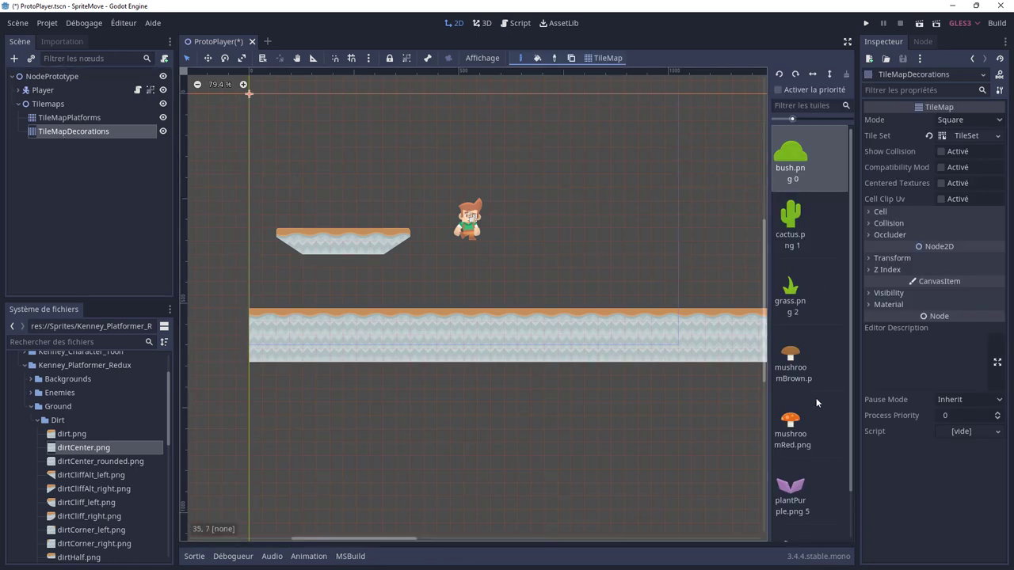
scroll(805, 350, "down", 1)
scroll(807, 361, "up", 1)
left_click(795, 428)
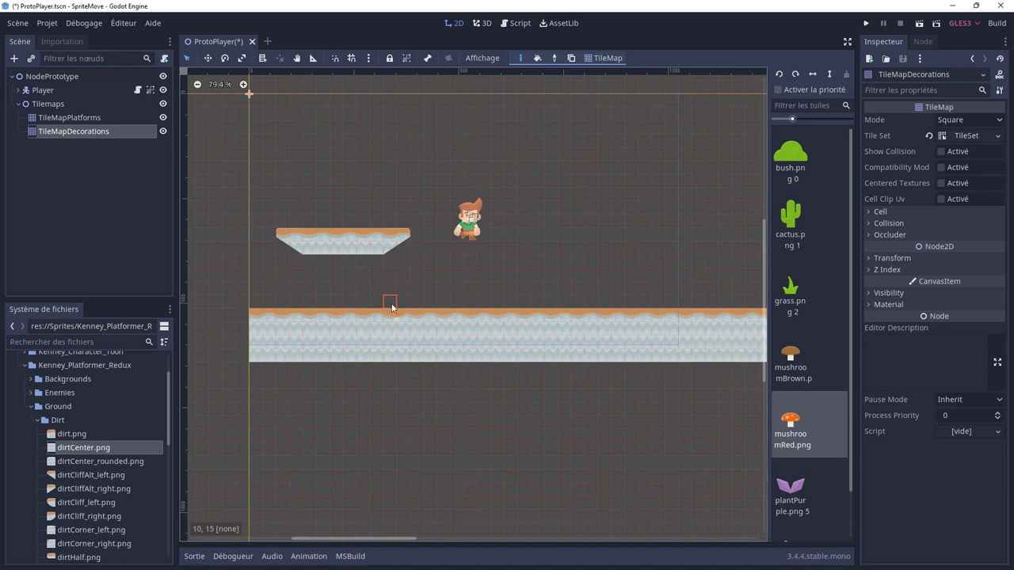
left_click(419, 265)
left_click(795, 162)
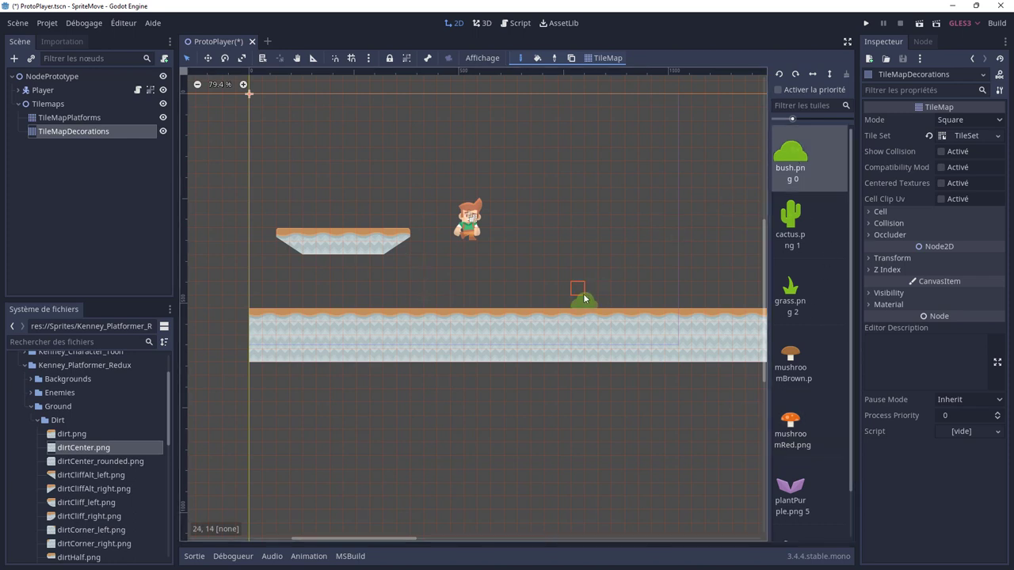
left_click(39, 159)
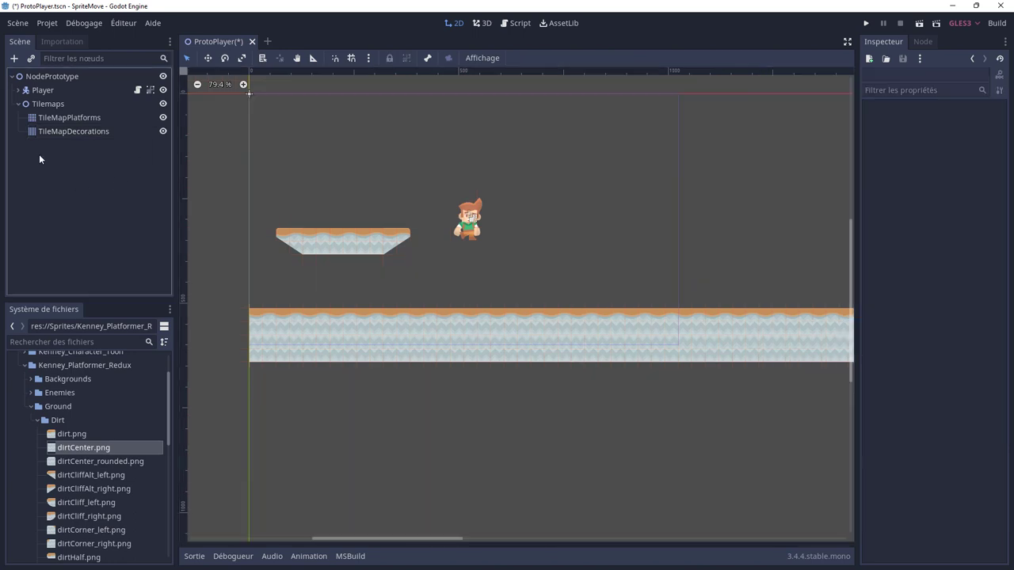
left_click(57, 131)
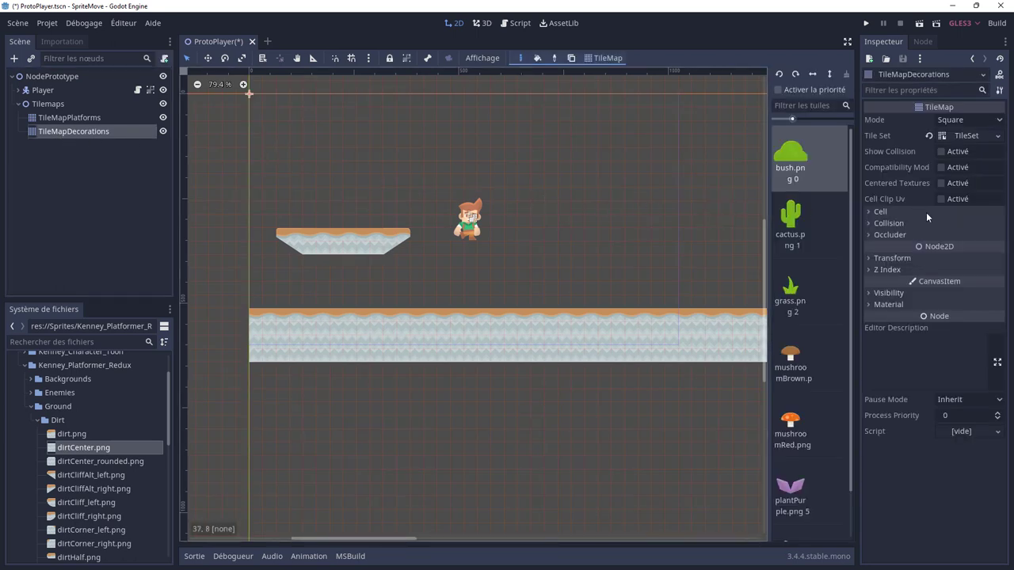
- Set the decoration tilemap's cell size to 128×128
left_click(872, 213)
left_click(965, 225)
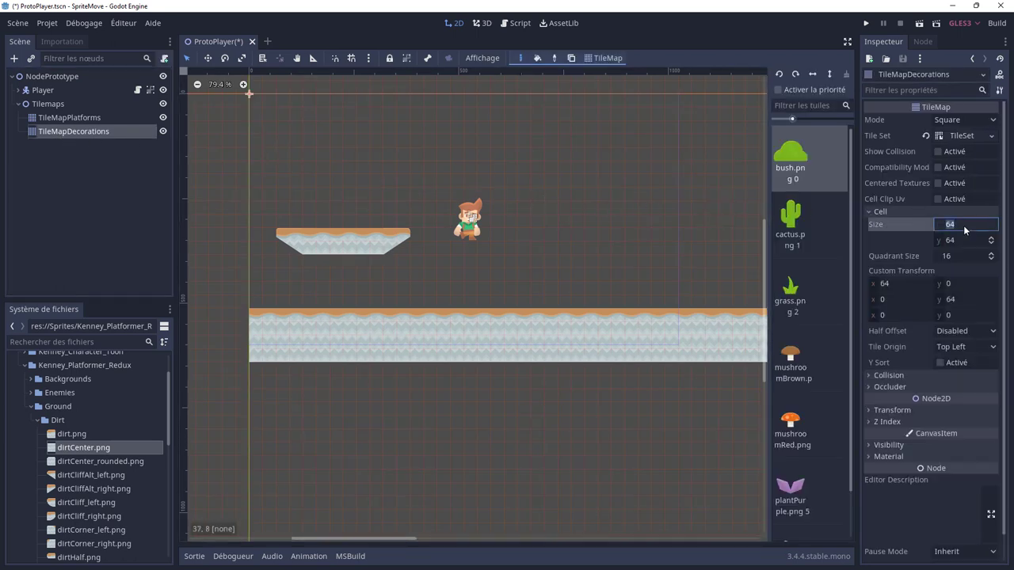
type("12")
type("8")
key("Tab")
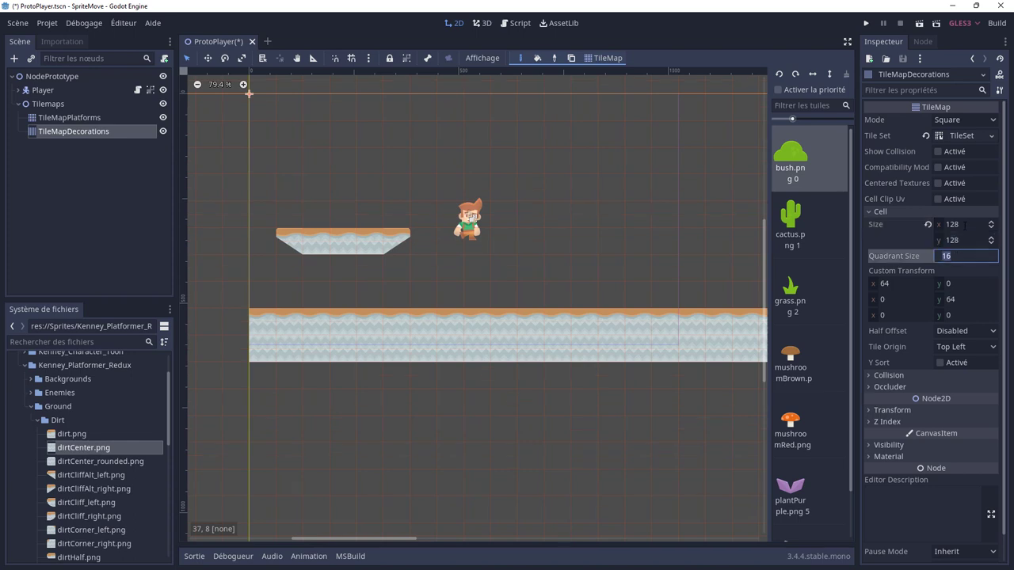
- Paint a red mushroom, brown mushrooms at the right end, and grass near the left
left_click(792, 371)
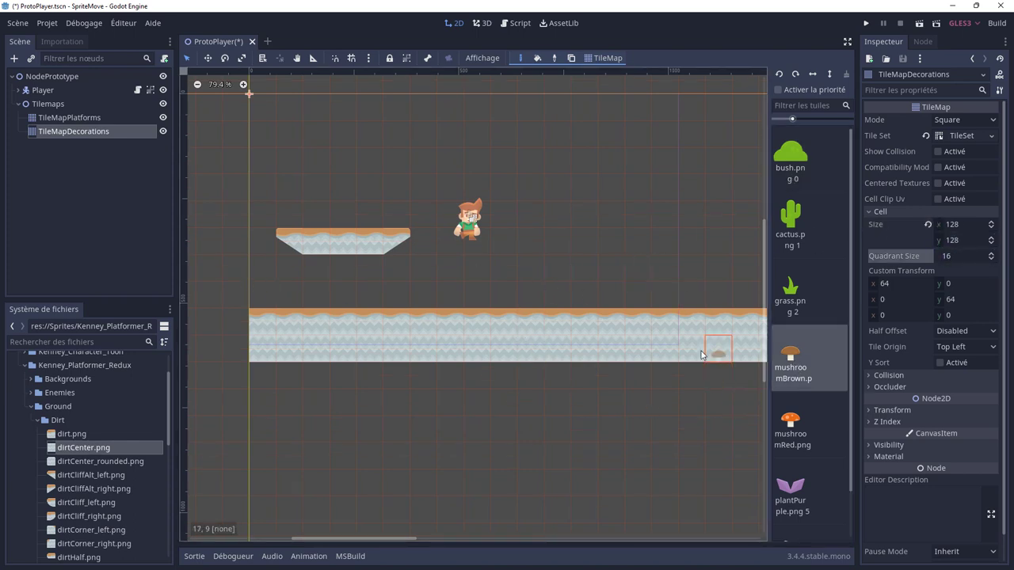
left_click(792, 427)
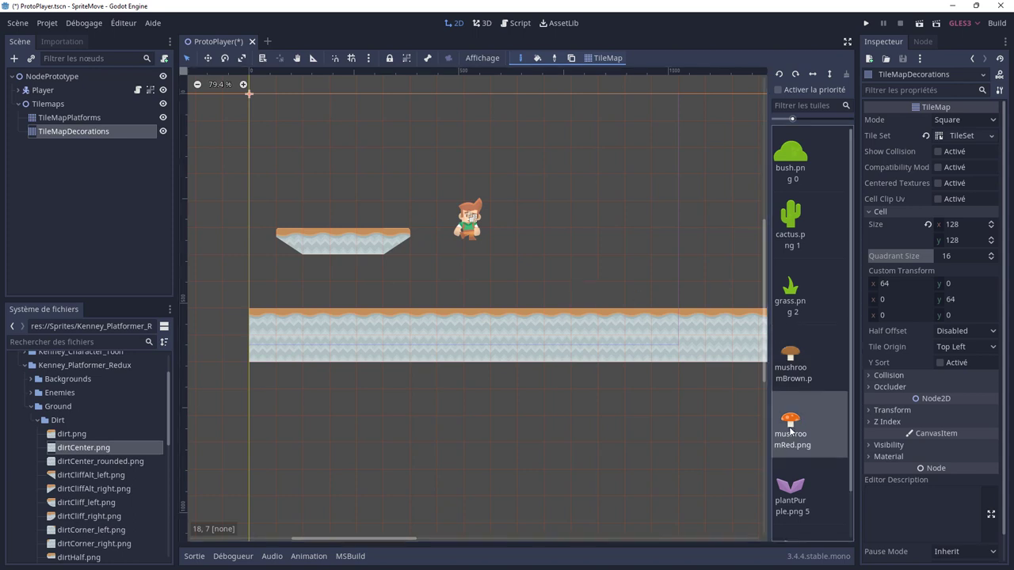
left_click(396, 310)
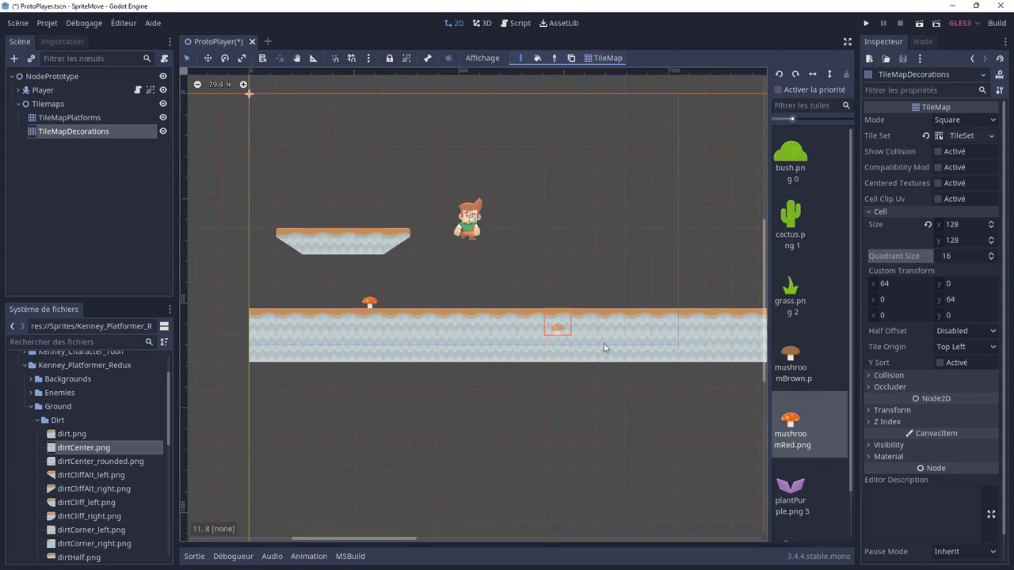
left_click(792, 360)
left_click_drag(718, 301, 753, 315)
right_click(752, 315)
left_click(792, 293)
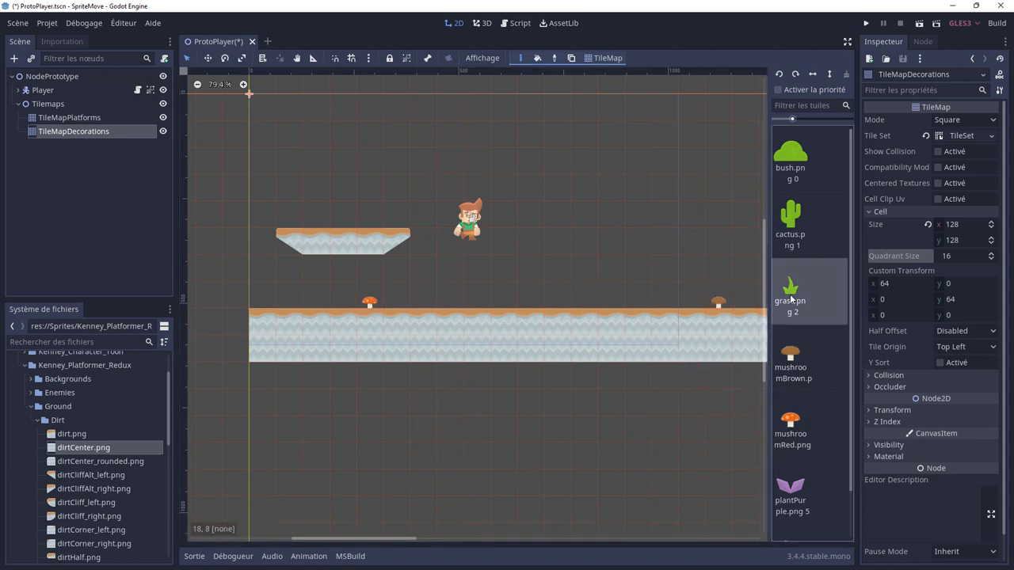
left_click(293, 302)
- Add two purple plants, two cacti and another red mushroom along the ground
left_click(787, 491)
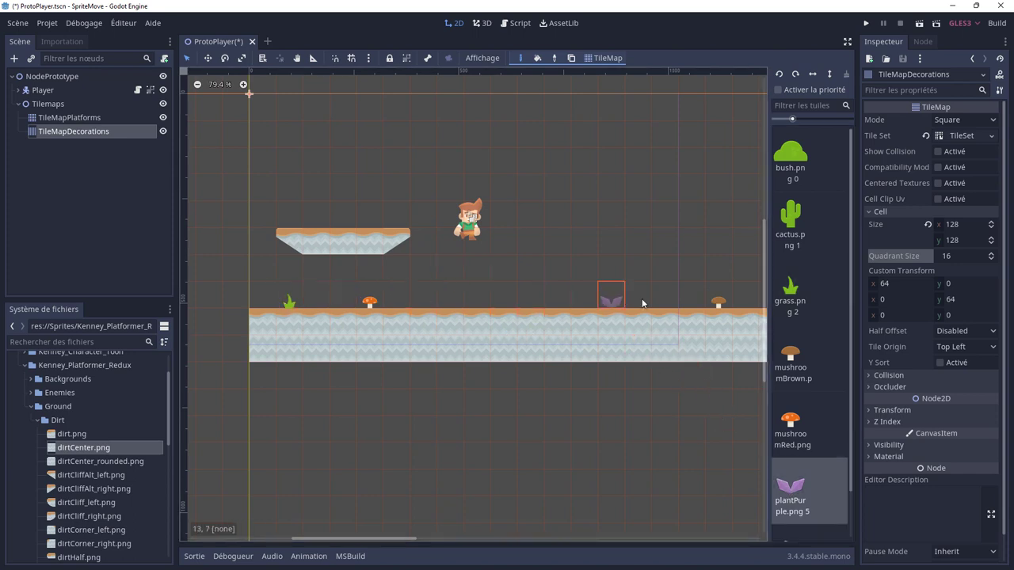
scroll(618, 293, "right", 5)
scroll(475, 293, "down", 4)
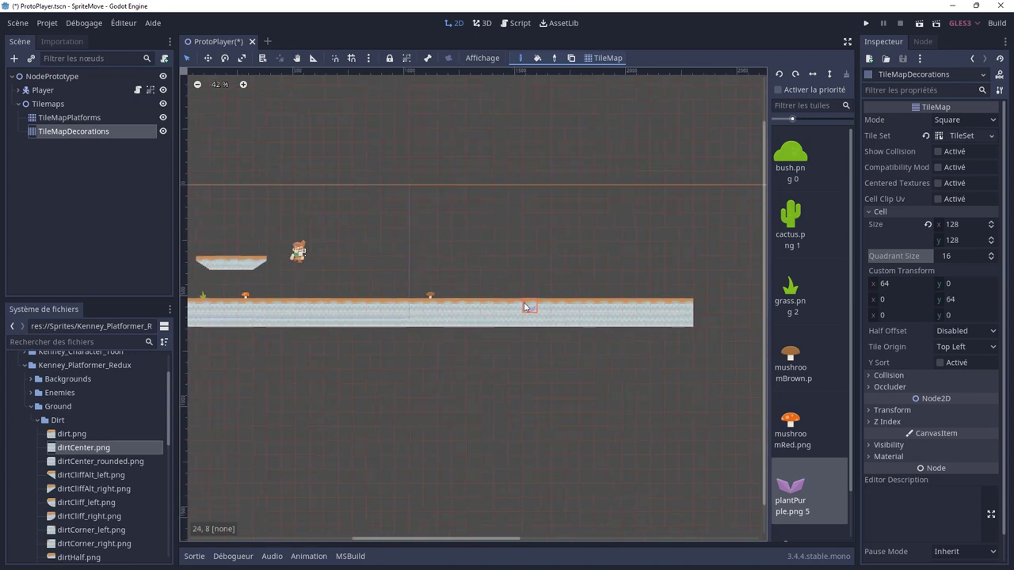
left_click(532, 294)
left_click(802, 253)
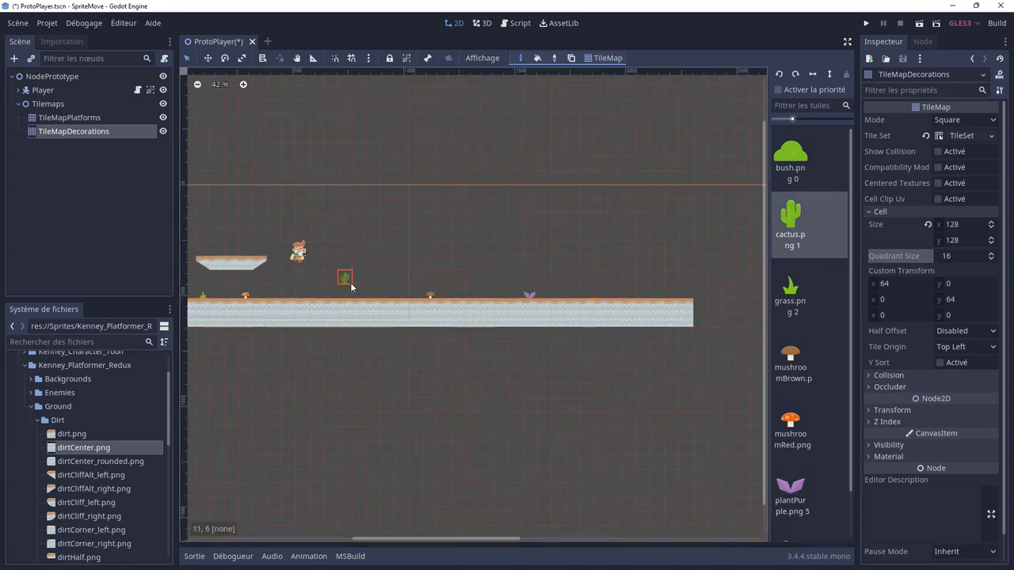
left_click(353, 298)
left_click(638, 297)
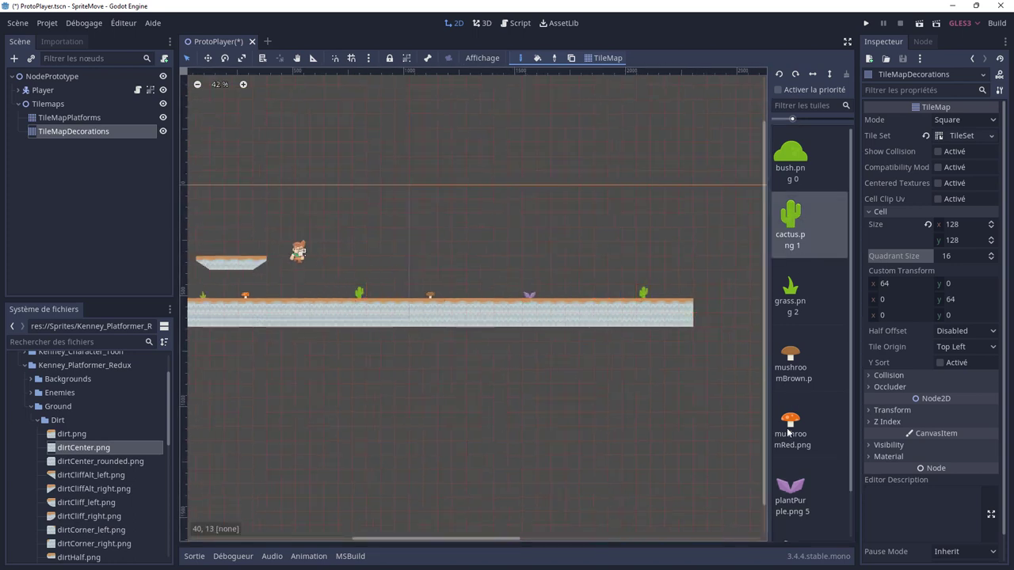
left_click(792, 491)
left_click(627, 298)
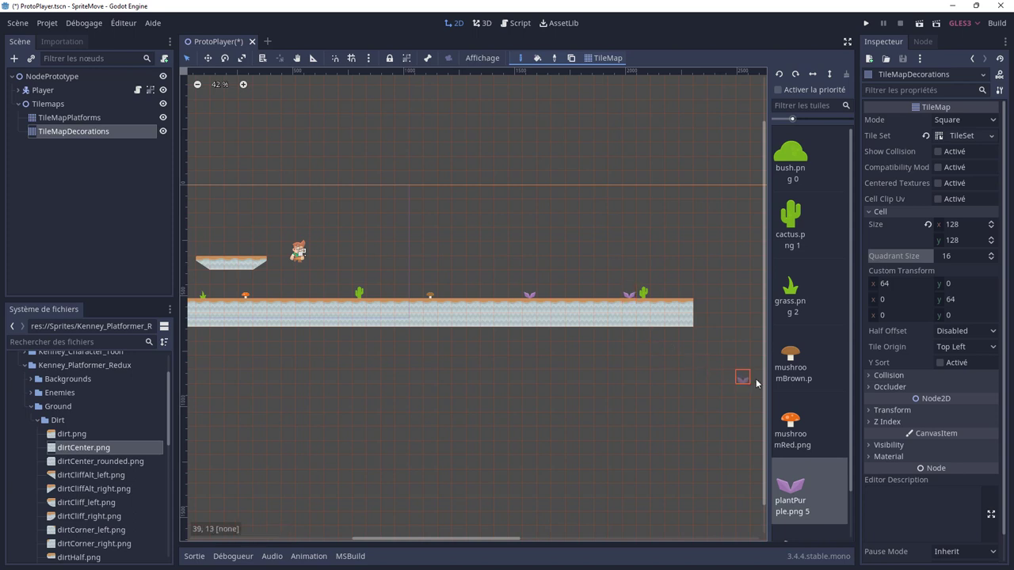
left_click(790, 423)
left_click(574, 298)
scroll(455, 375, "down", 1)
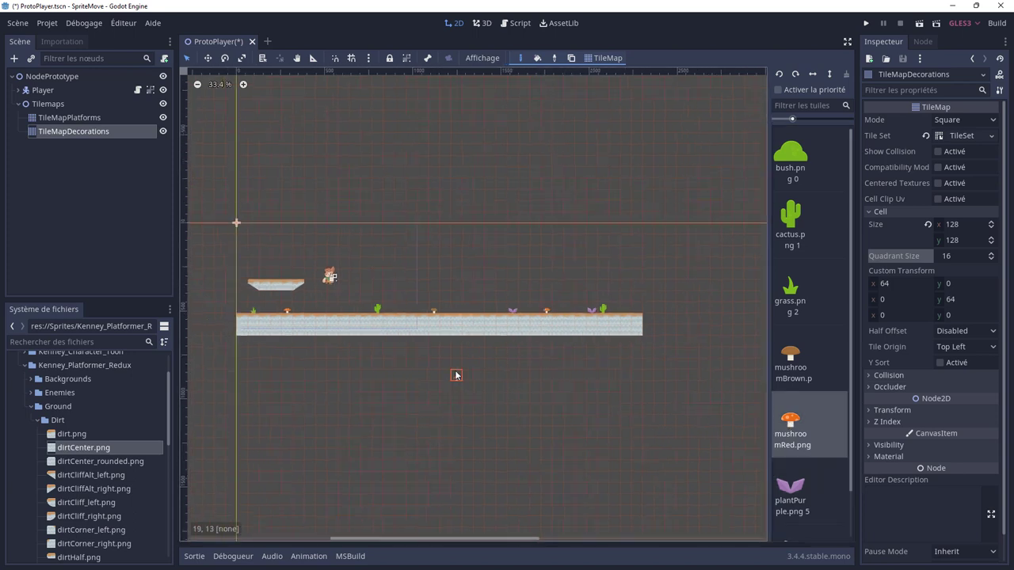
scroll(472, 383, "down", 1)
- Run the game, walk left and right, jump onto the floating platform, then stop it
left_click(864, 24)
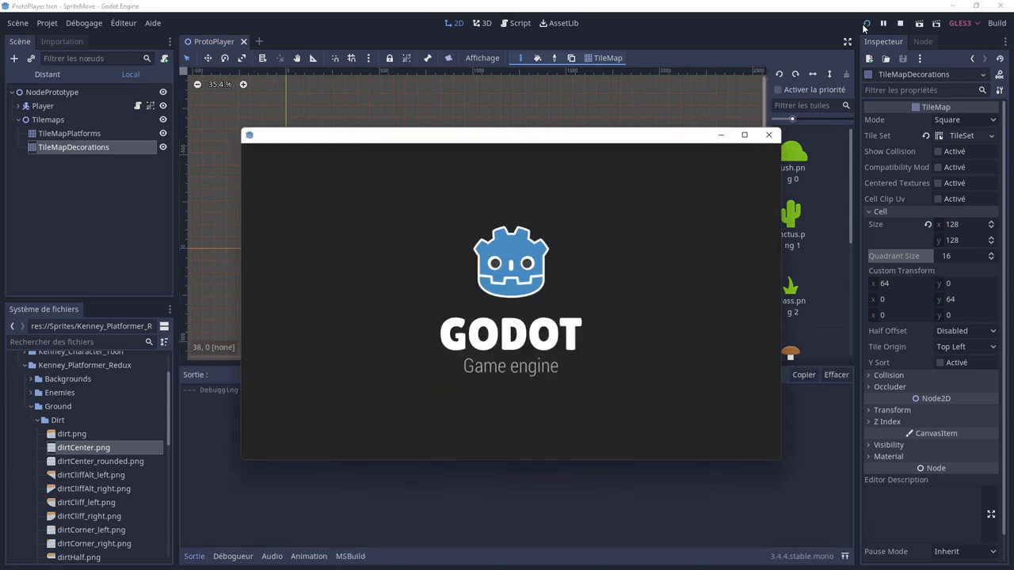
key("Left")
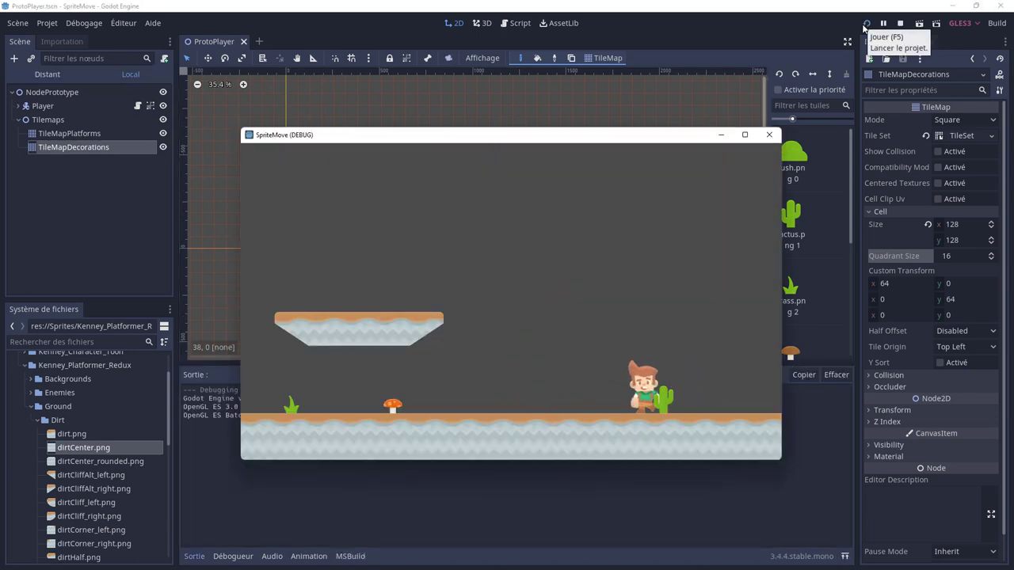
key("Right")
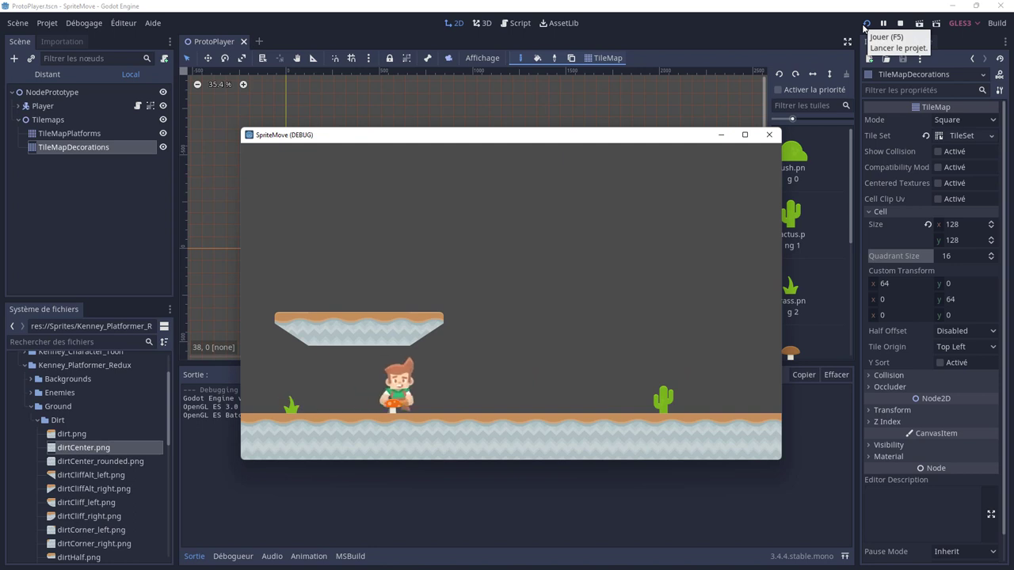
key("space")
key("Left")
key("Right")
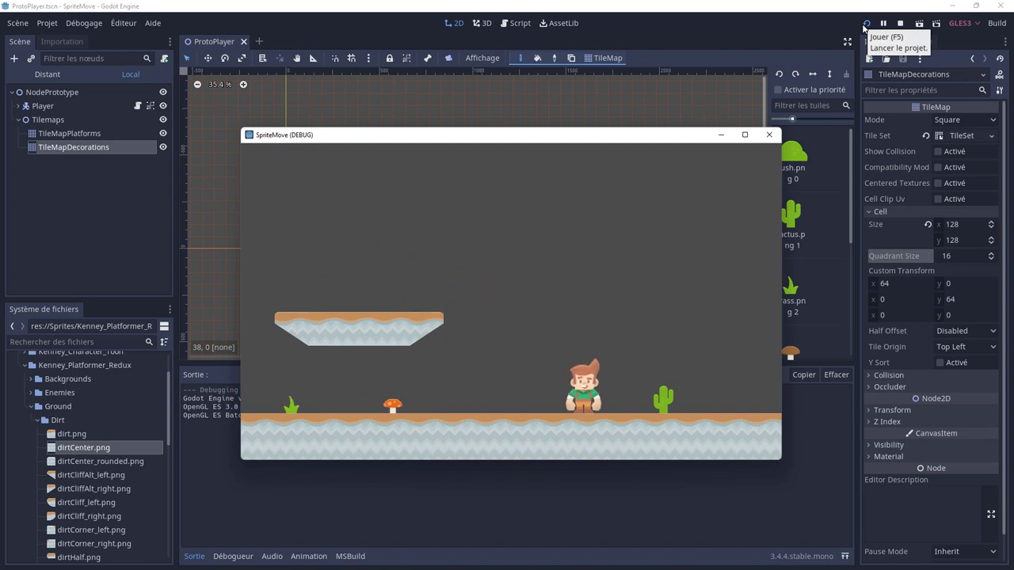
left_click(768, 134)
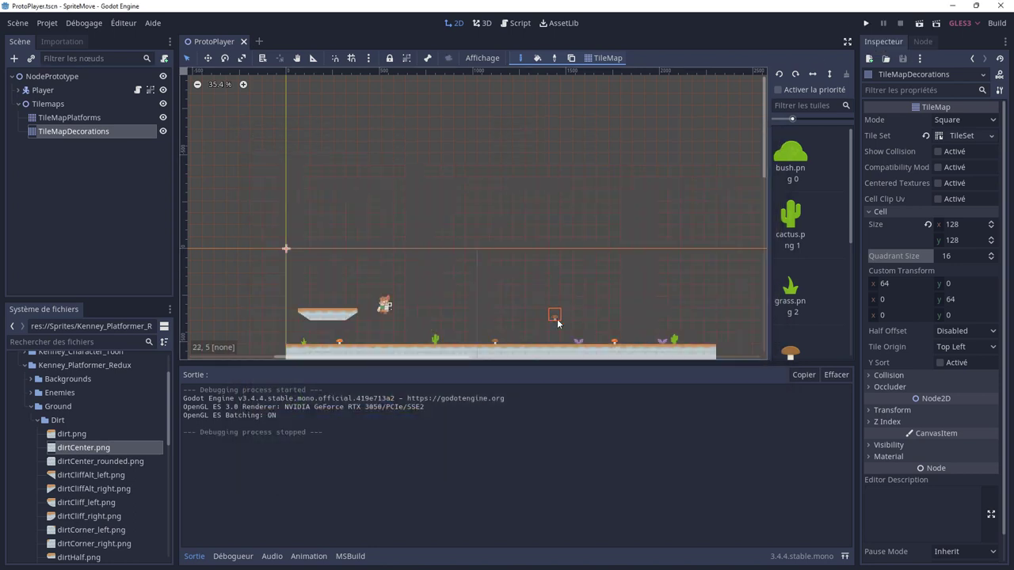
- Inspect the Z Index settings of Player, Tilemaps and both TileMaps
left_click(43, 90)
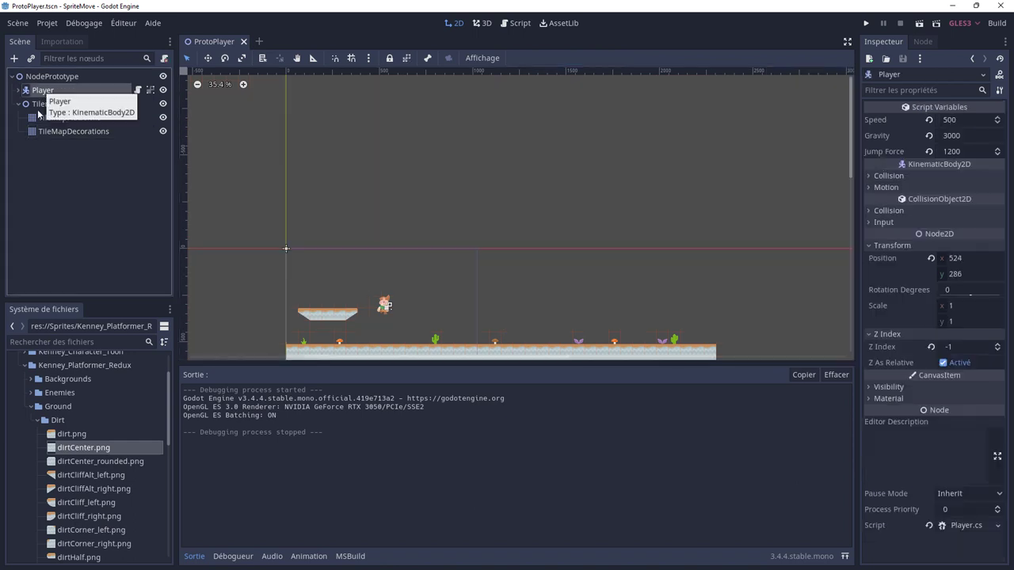
left_click(40, 105)
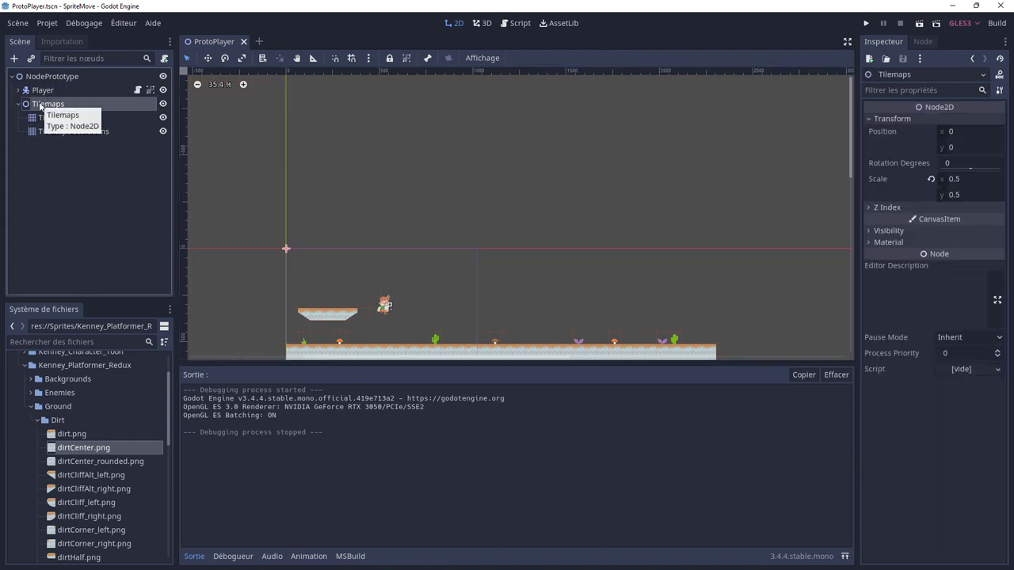
left_click(876, 208)
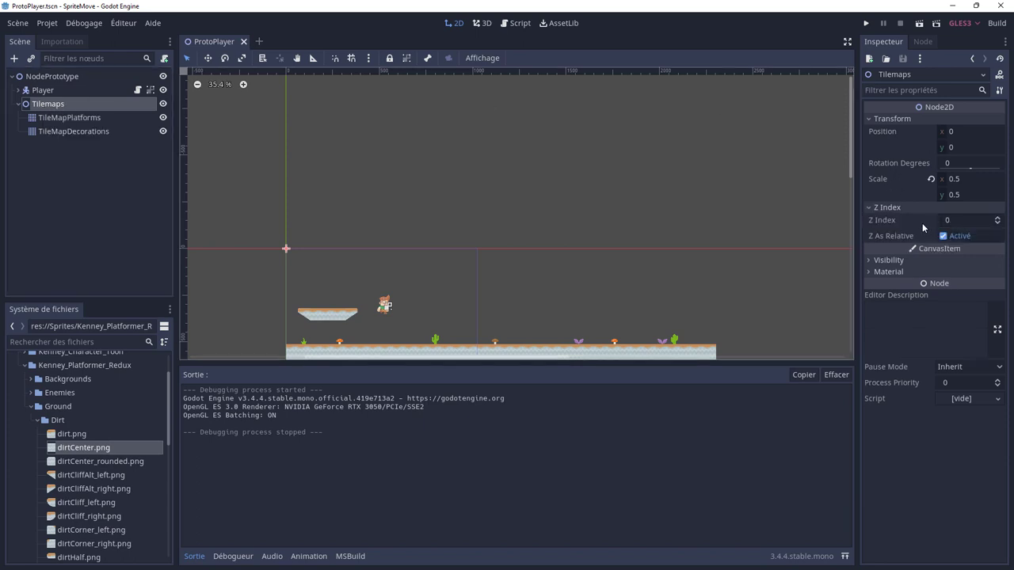
left_click(70, 119)
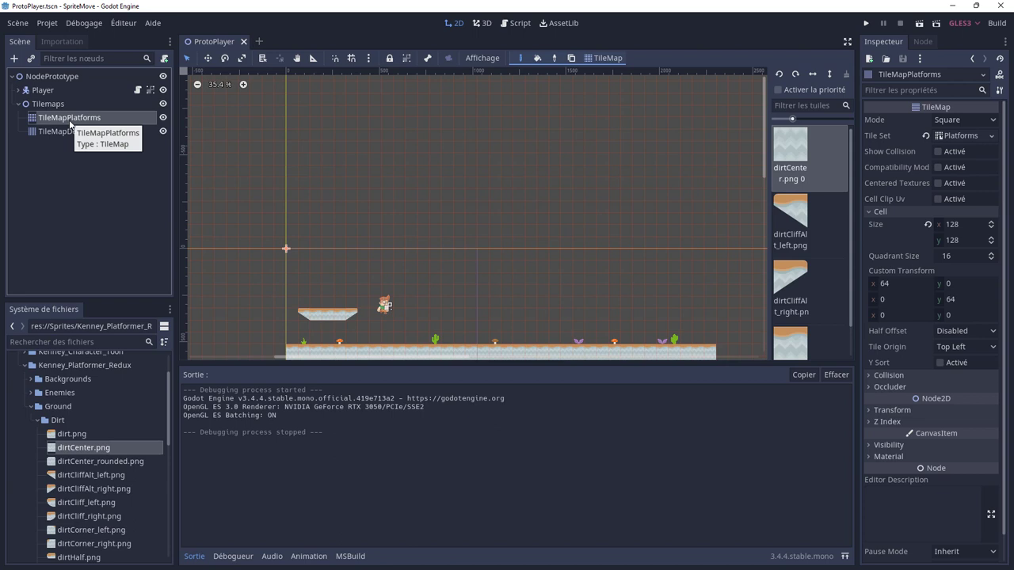
left_click(65, 132)
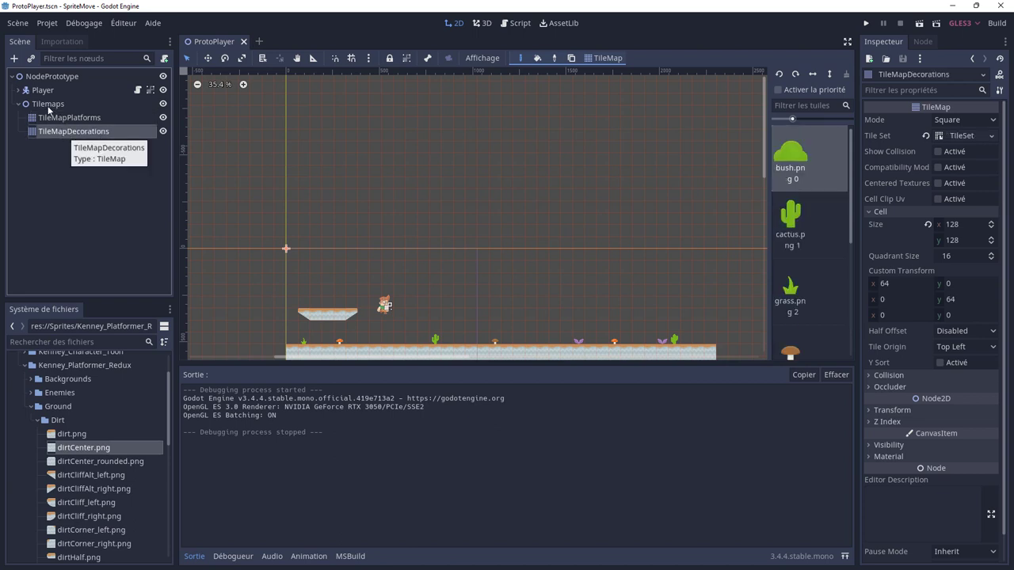
left_click(50, 108)
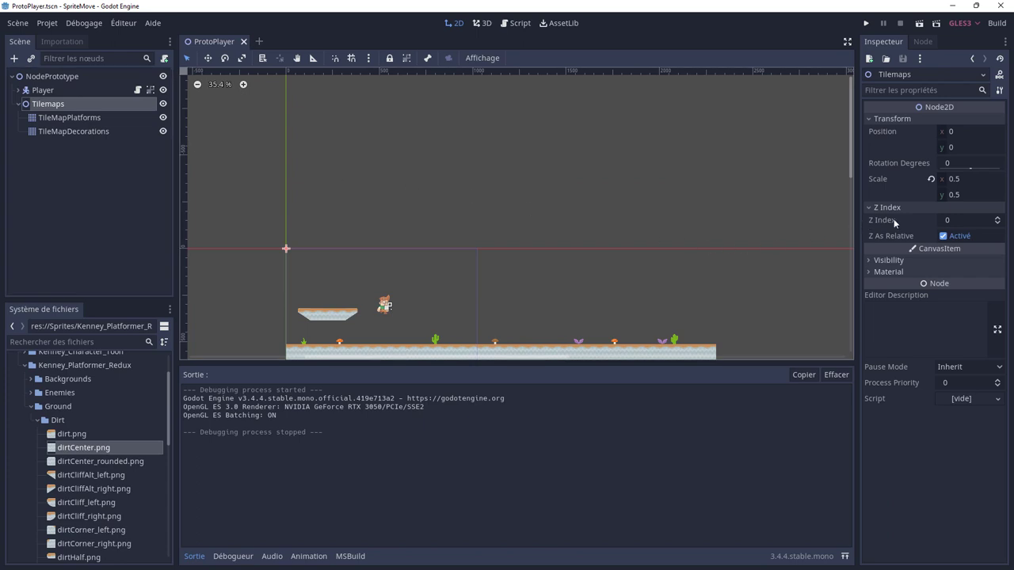
- Raise the Player's Z Index from -1 to 1 and save the scene
left_click(42, 91)
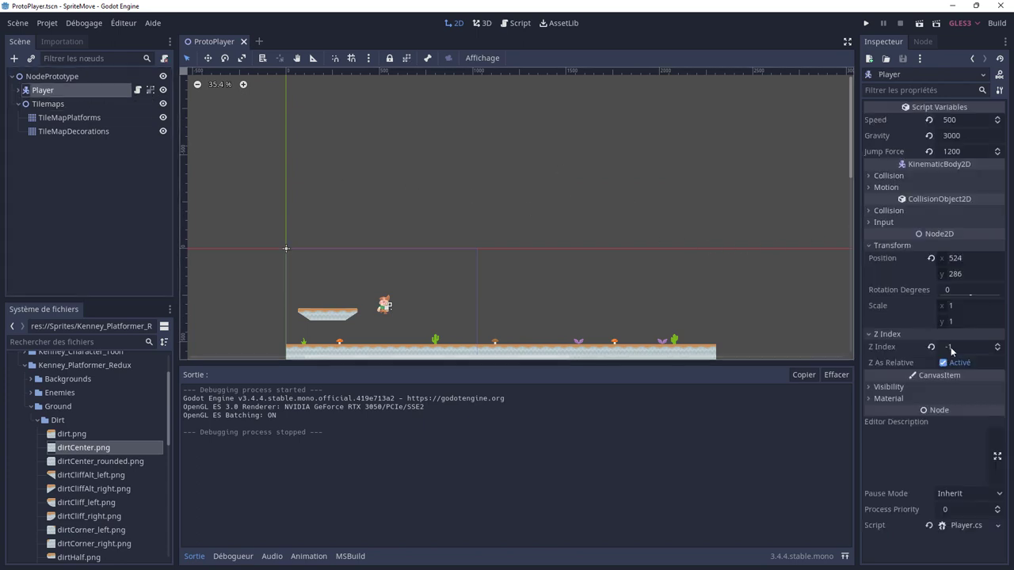
left_click(997, 344)
left_click(997, 343)
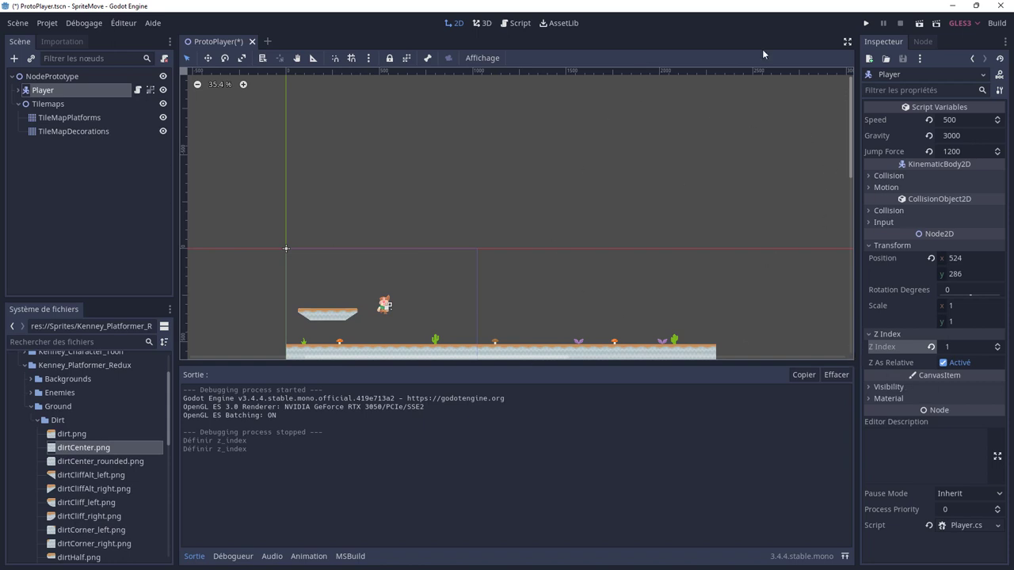
left_click(866, 25)
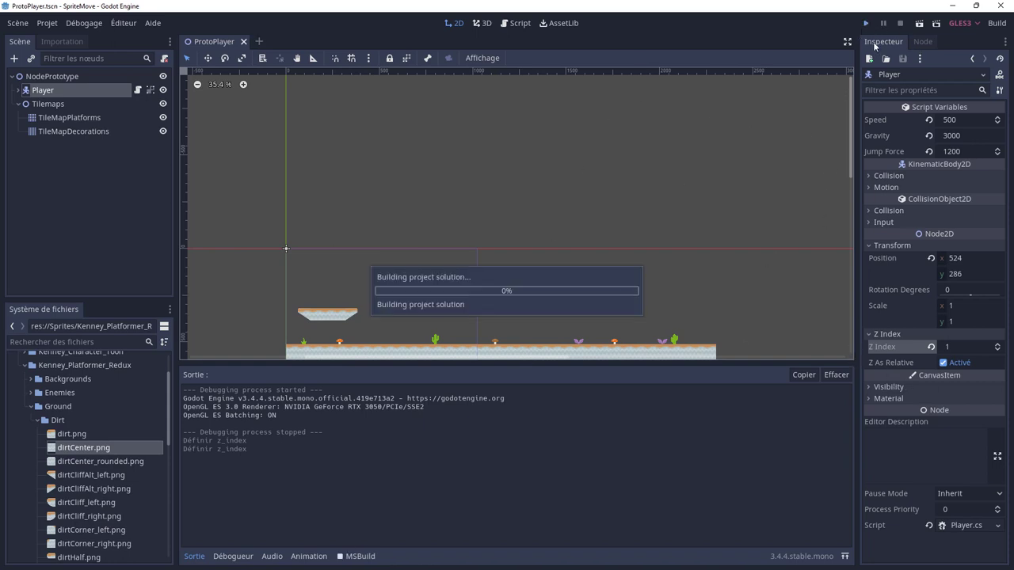
- Walk and jump the player past the grass, mushroom and cactus, confirming it draws in front
key("Right")
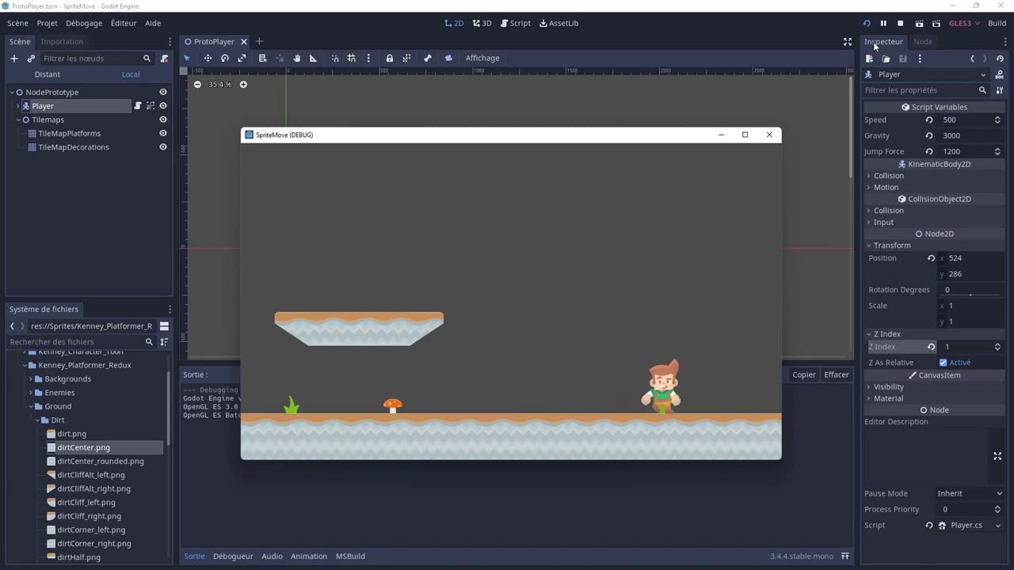
key("Left")
key("Right")
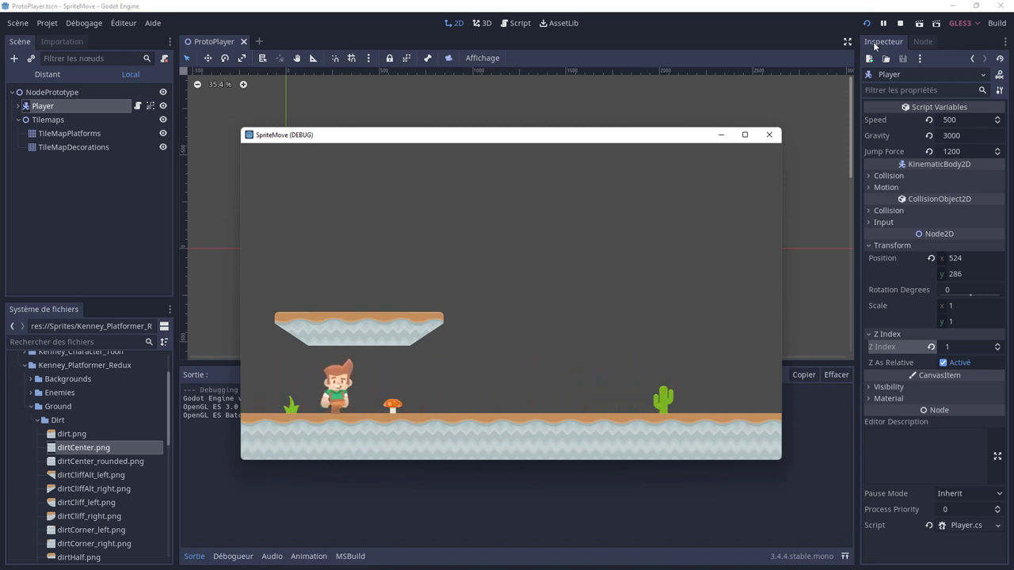
key("Up")
key("Left")
key("Right")
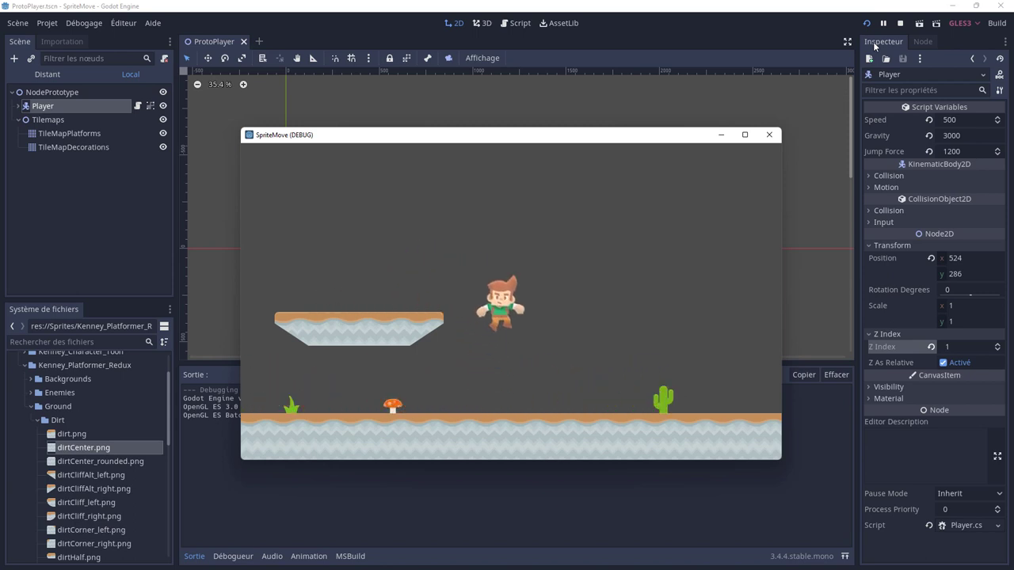
key("Left")
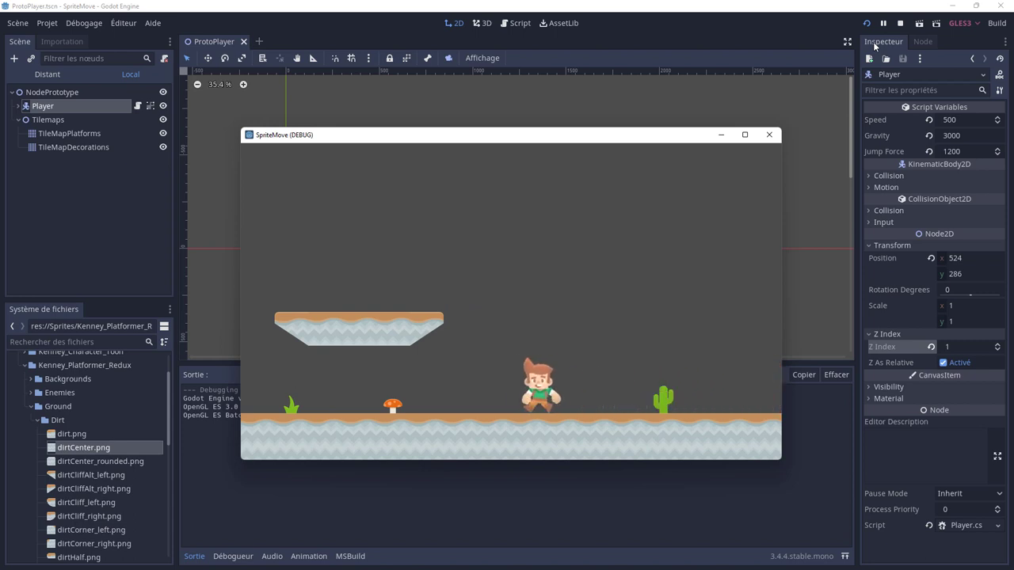
key("Right")
key("Up")
key("Left")
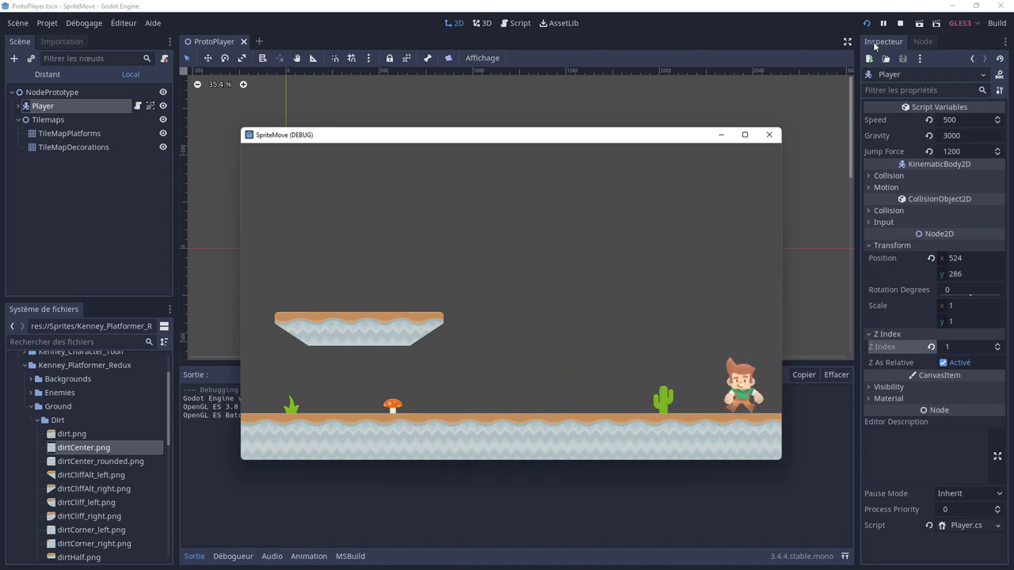
key("Up")
key("Right")
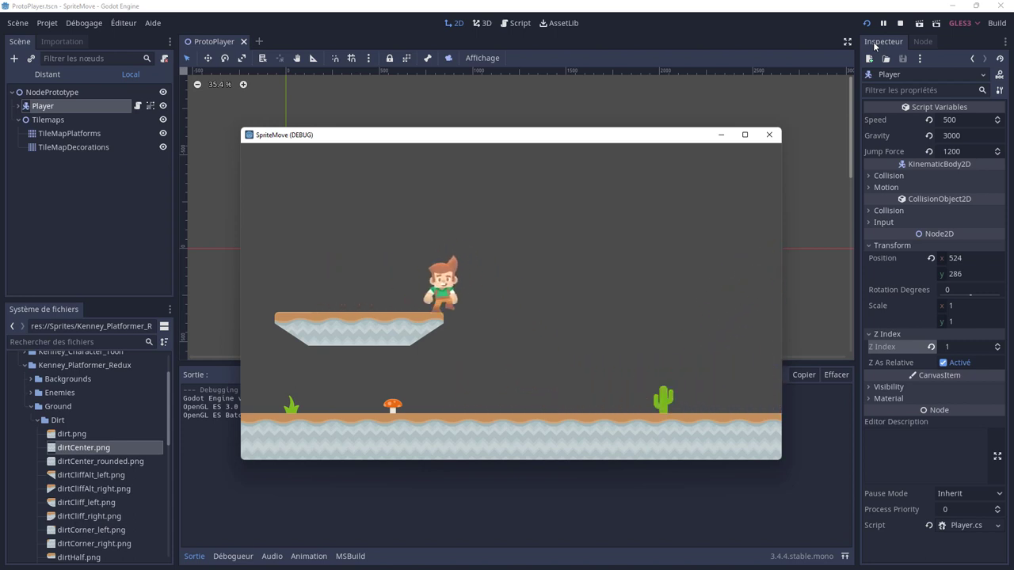
key("Left")
key("Right")
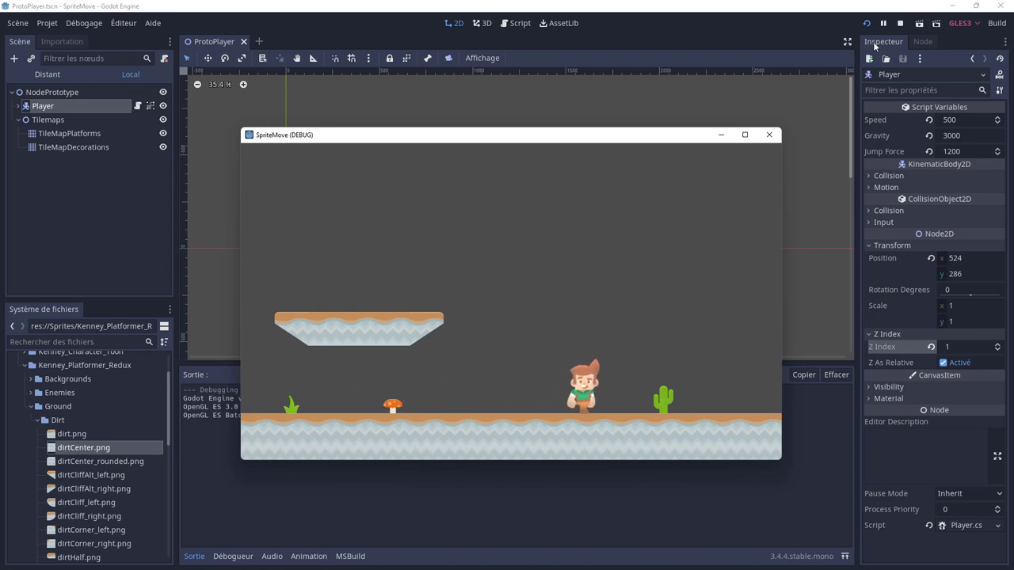
key("Left")
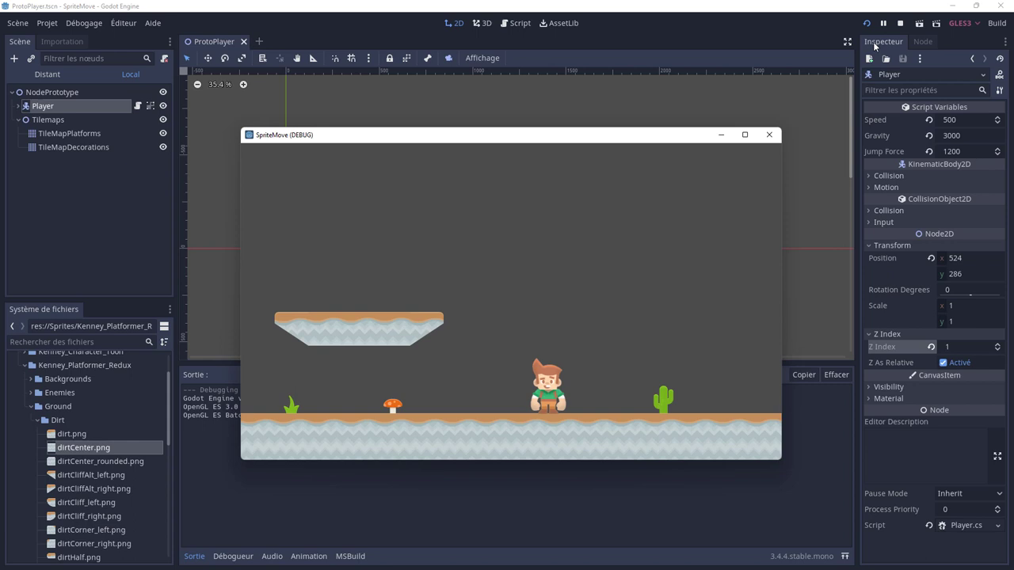
key("Left")
key("Right")
key("Left")
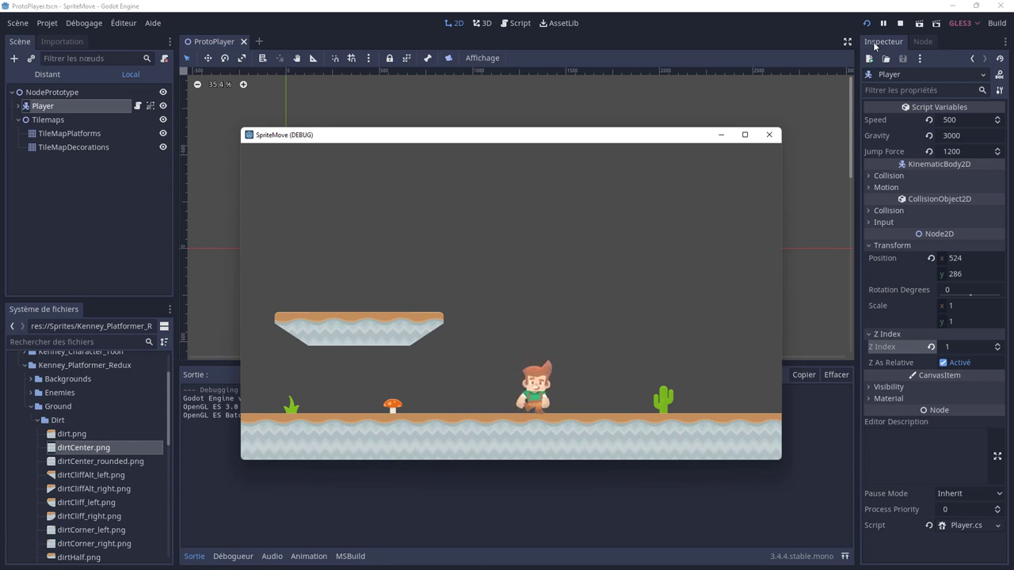
key("space")
key("Right")
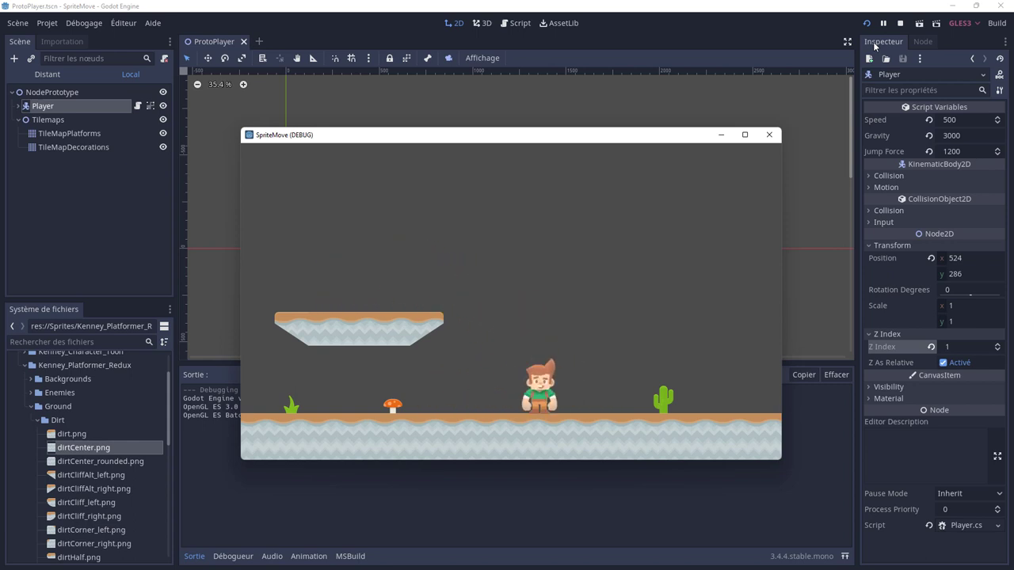
key("Left")
key("Right")
key("Left")
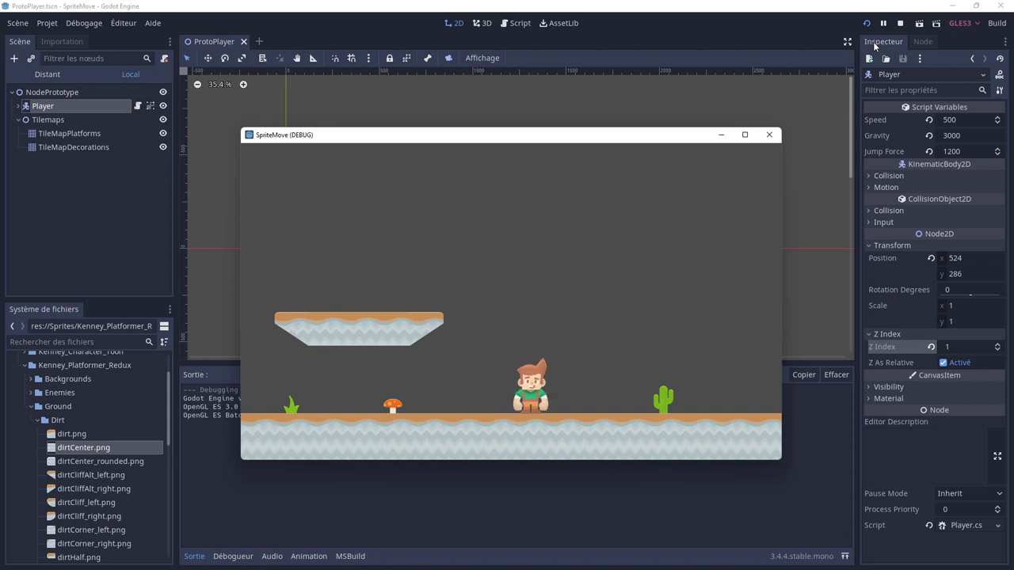
key("Right")
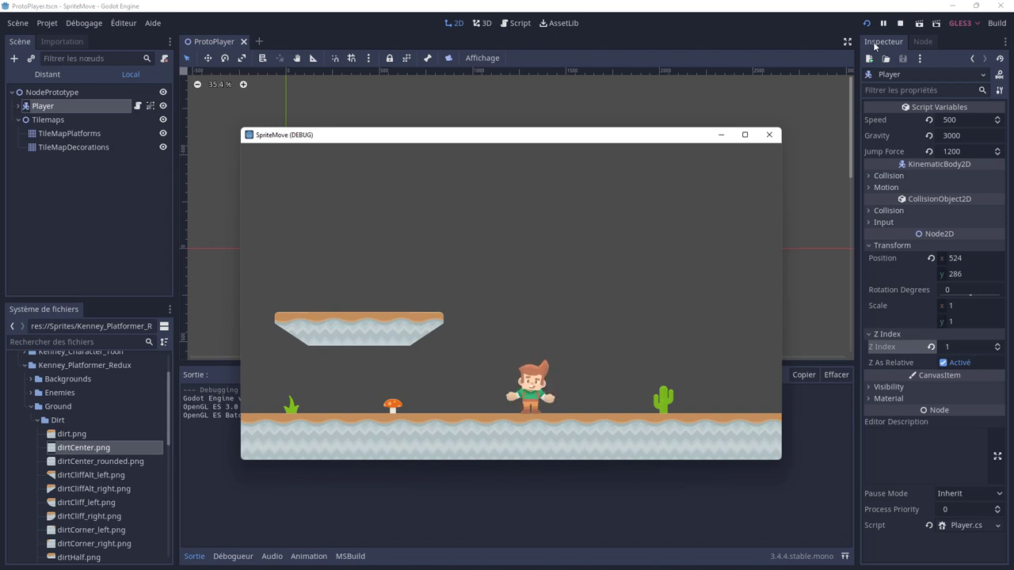